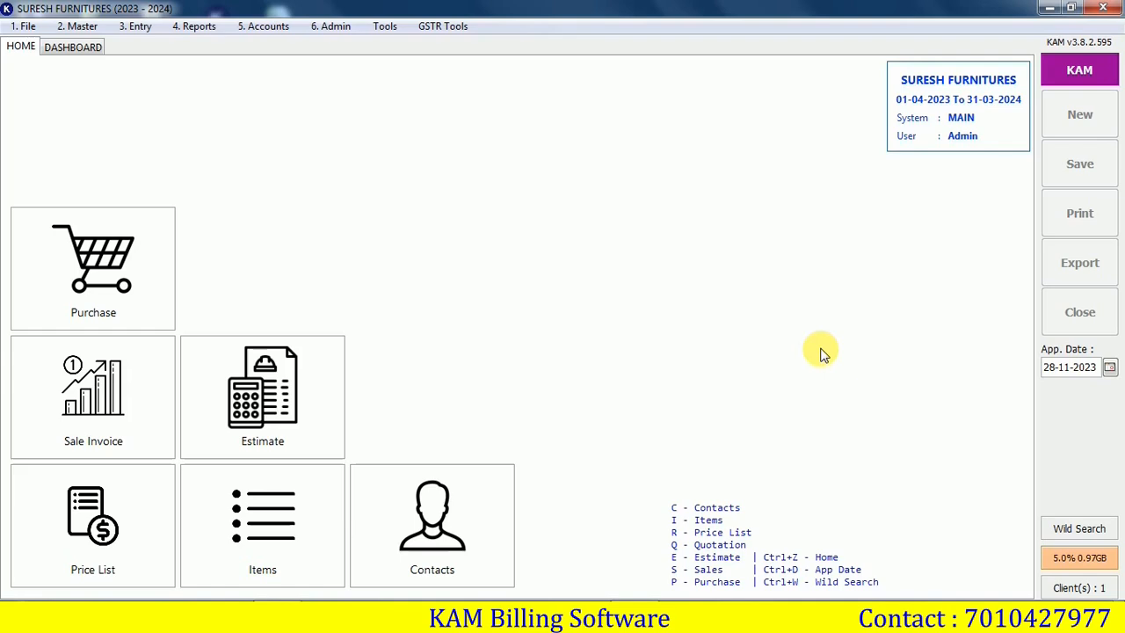
Open SURESH FURNITURES Company Settings and step through the address, contact number and GST number fields
{"action": "left_click", "coordinate": [339, 28]}
{"action": "left_click", "coordinate": [356, 48]}
{"action": "left_click", "coordinate": [444, 250]}
{"action": "left_click", "coordinate": [442, 276]}
{"action": "left_click", "coordinate": [444, 301]}
{"action": "left_click", "coordinate": [400, 364]}
{"action": "left_click", "coordinate": [411, 396]}
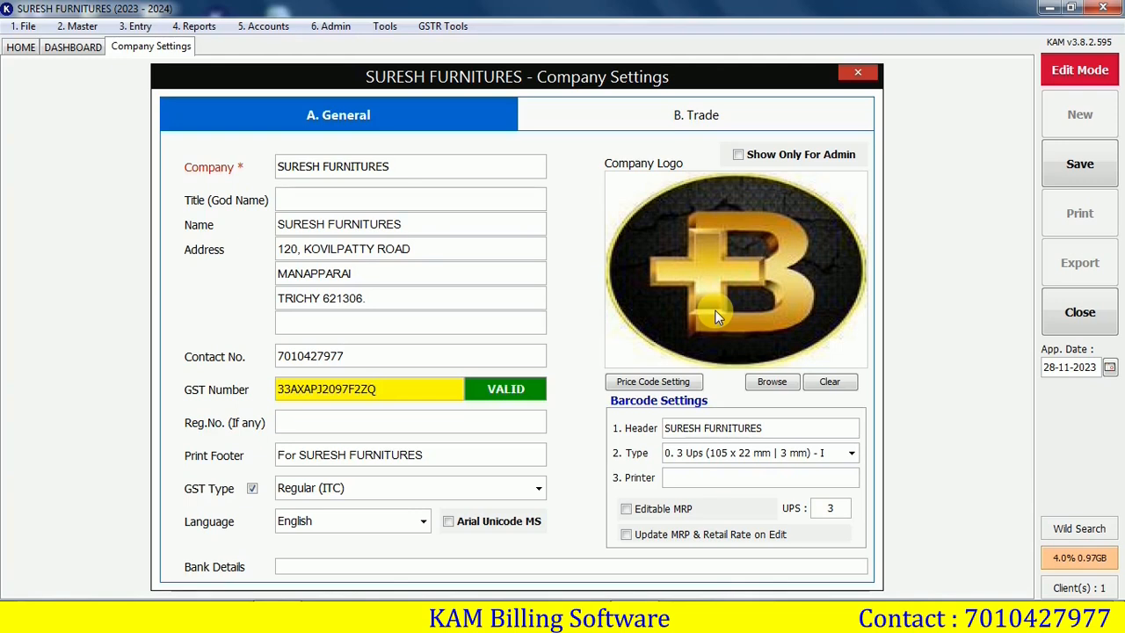
Save the company settings, confirm the success message and return to the HOME tab
{"action": "key", "text": "ctrl+s"}
{"action": "left_click", "coordinate": [571, 325]}
{"action": "left_click", "coordinate": [20, 47]}
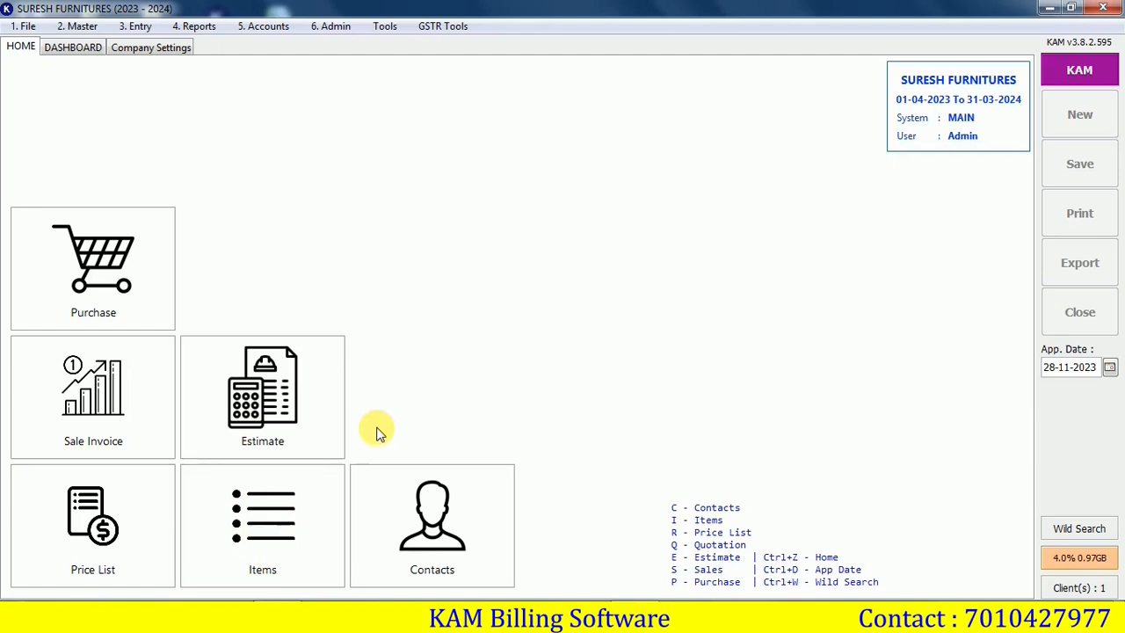
Create item OFFICE TABLE STEEL with code OT, sale and purchase unit NOS, conversion 1
{"action": "key", "text": "i"}
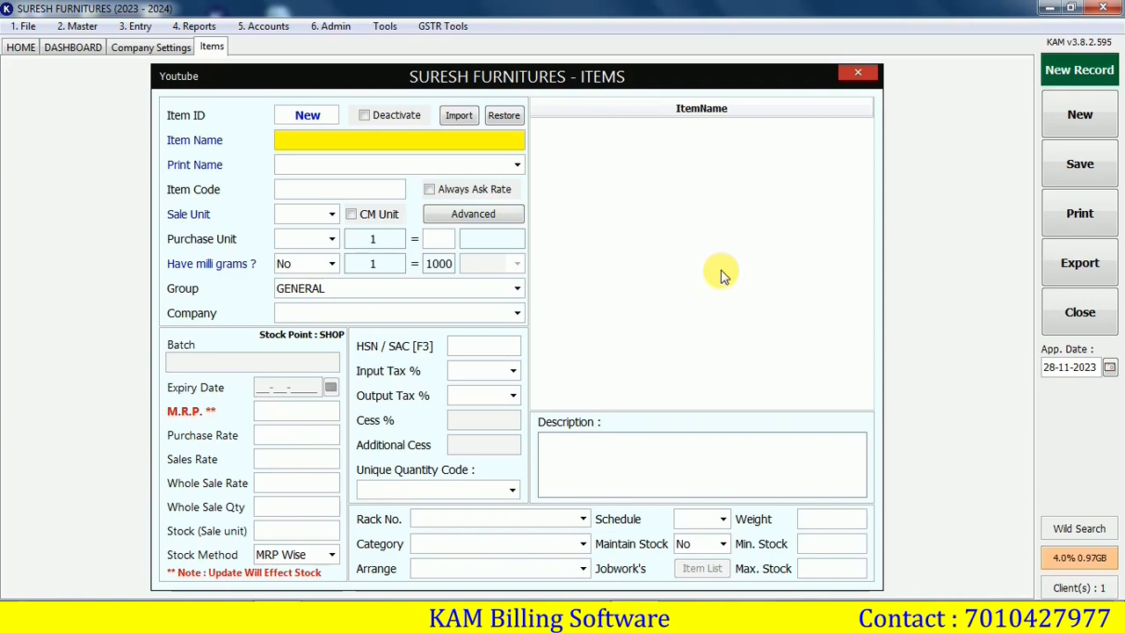
{"action": "type", "text": "OFFICE TABLE STEEL"}
{"action": "key", "text": "Return"}
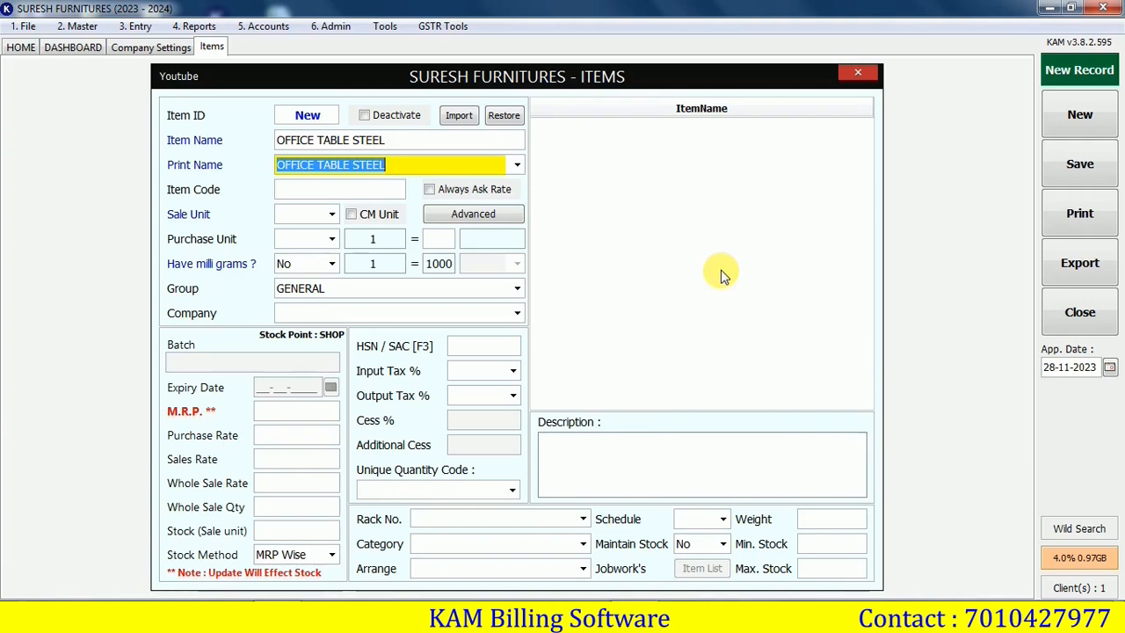
{"action": "key", "text": "Return"}
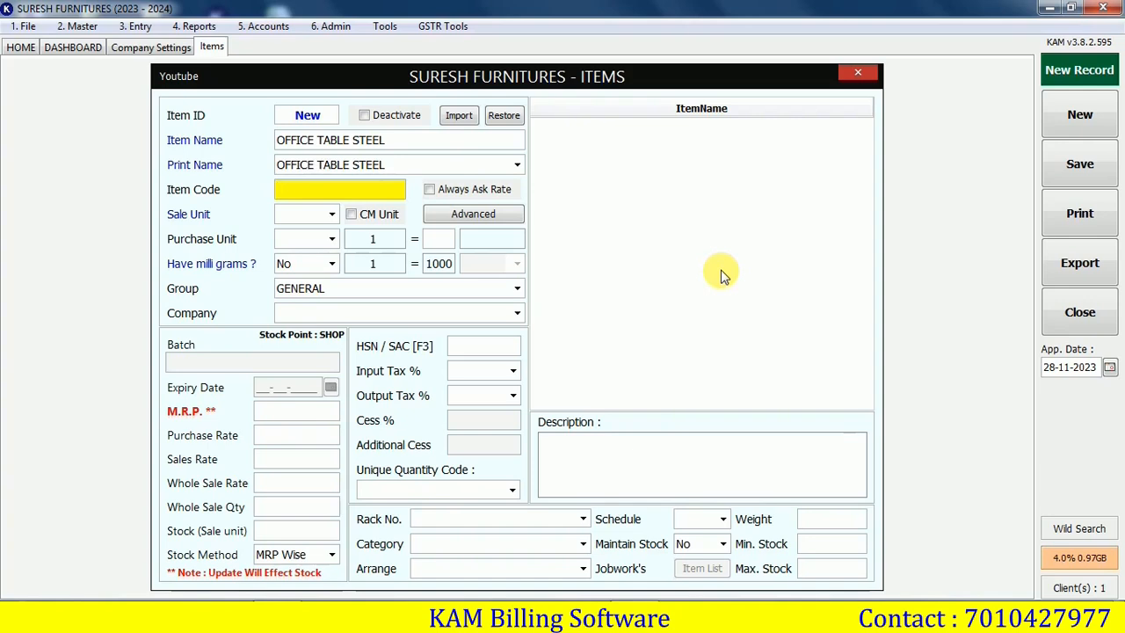
{"action": "type", "text": "OT"}
{"action": "key", "text": "Return"}
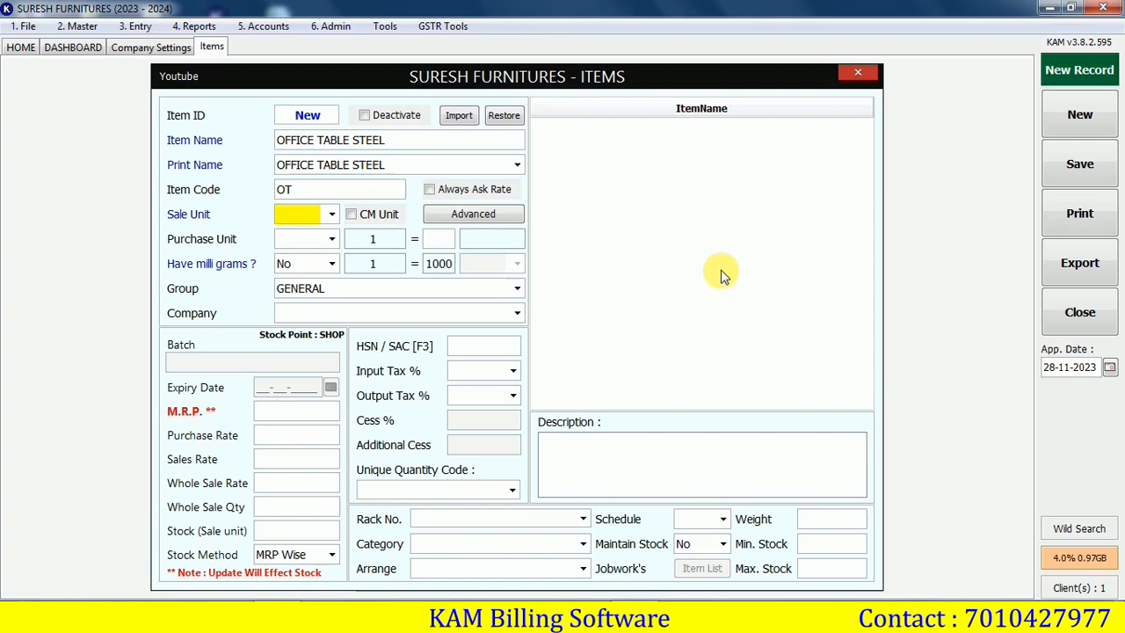
{"action": "type", "text": "NOS"}
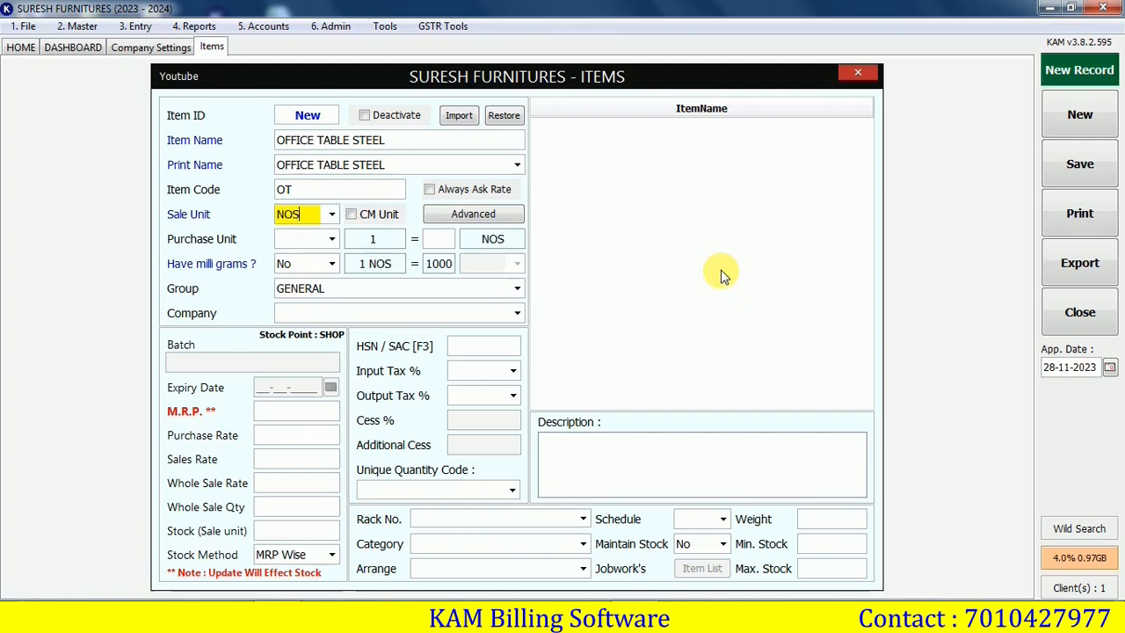
{"action": "key", "text": "Return"}
{"action": "type", "text": "NOS"}
{"action": "key", "text": "Return"}
{"action": "type", "text": "1"}
{"action": "key", "text": "Return"}
{"action": "key", "text": "Return"}
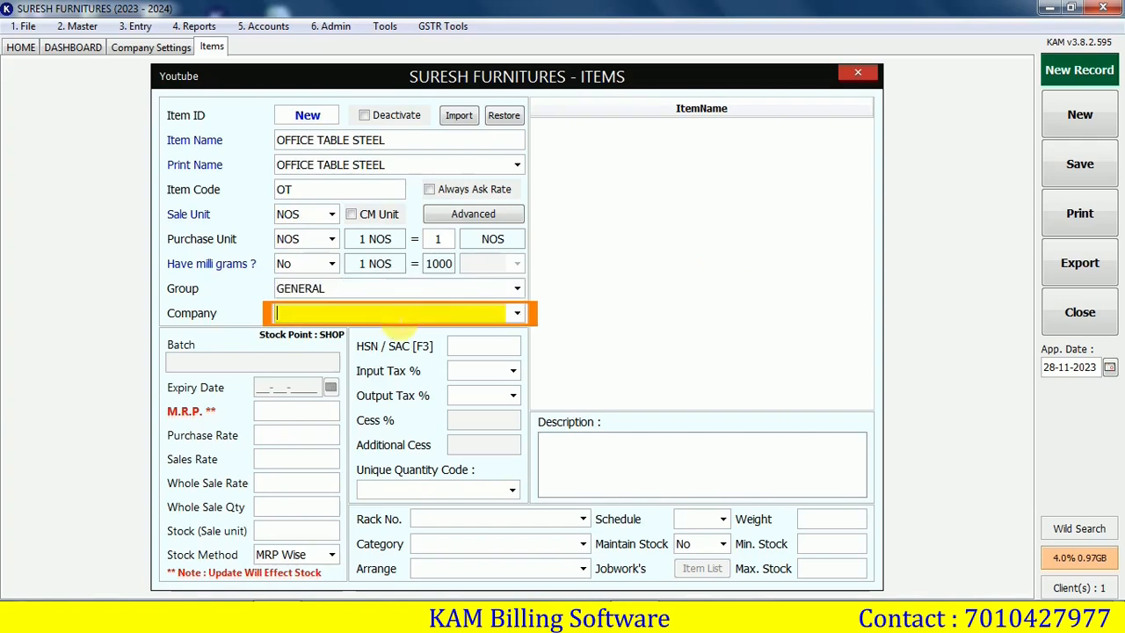
Set group TABLE, company GODREJ, MRP 6000, purchase rate 5400 and sales rate 5800
{"action": "left_click", "coordinate": [437, 545]}
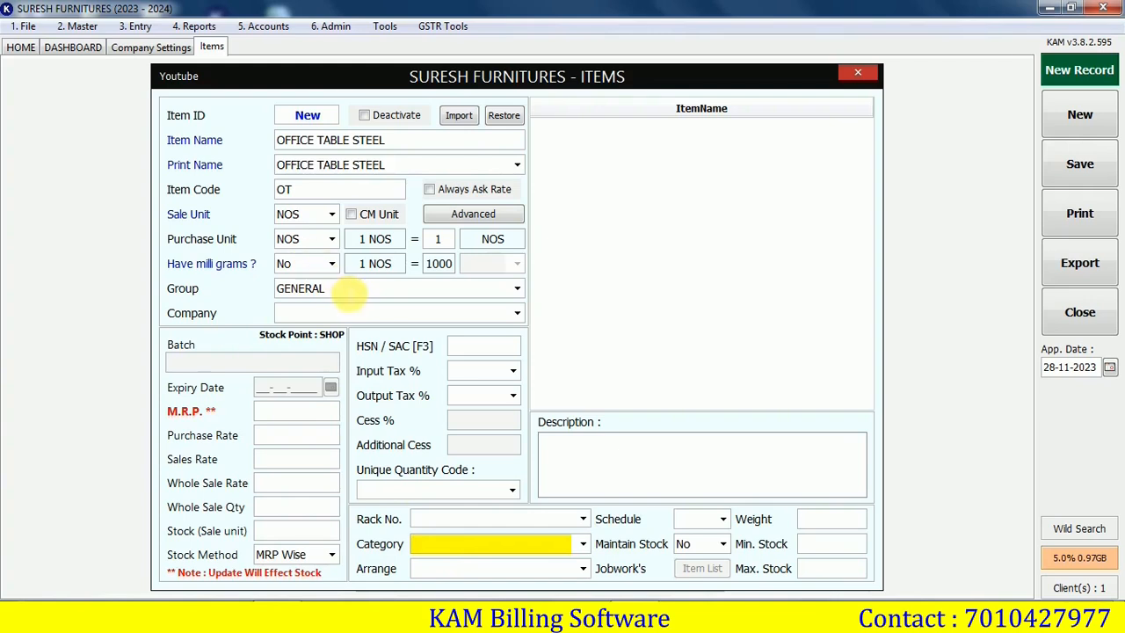
{"action": "left_click", "coordinate": [292, 288]}
{"action": "type", "text": "TABLE"}
{"action": "key", "text": "Return"}
{"action": "type", "text": "GODREJ"}
{"action": "key", "text": "Return"}
{"action": "type", "text": "6000"}
{"action": "key", "text": "Return"}
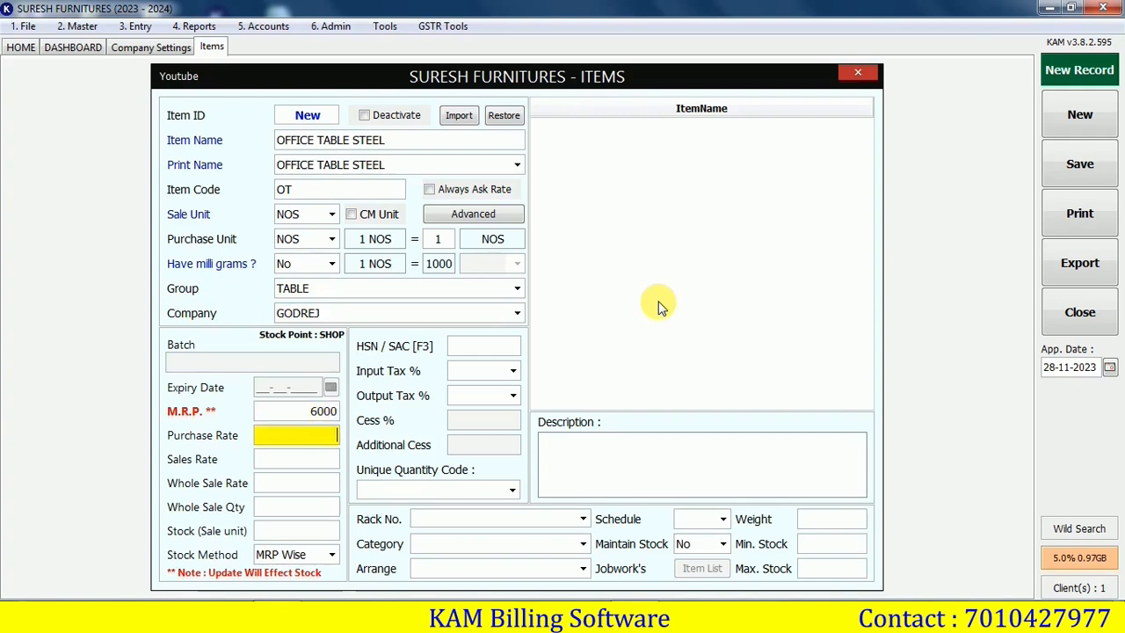
{"action": "type", "text": "5400"}
{"action": "key", "text": "Return"}
{"action": "type", "text": "5800"}
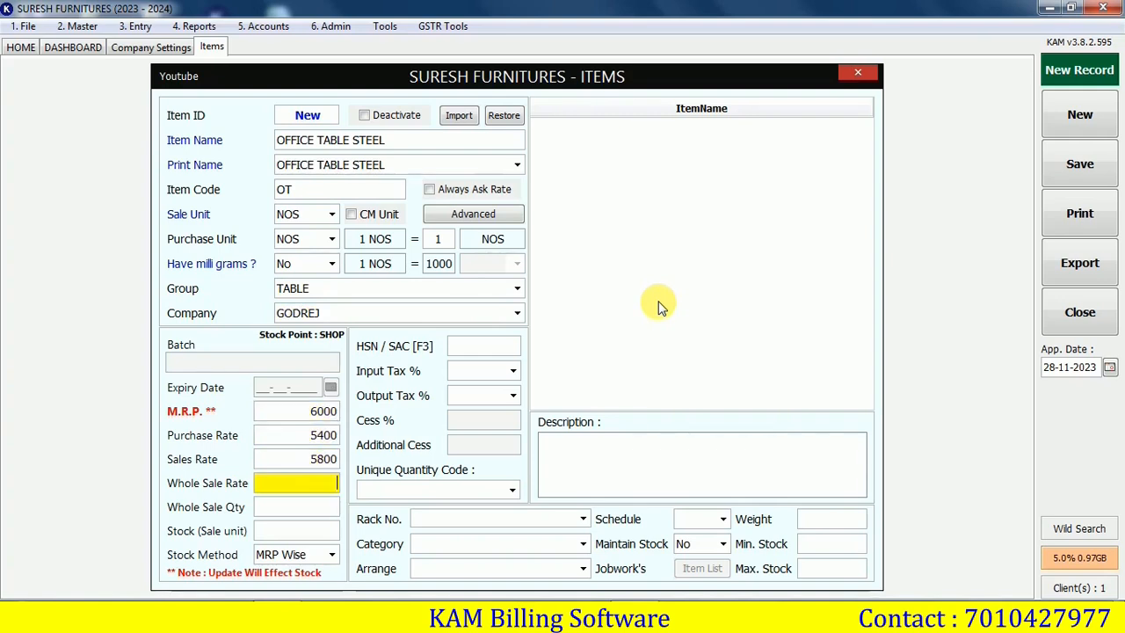
{"action": "key", "text": "Return"}
{"action": "key", "text": "Return"}
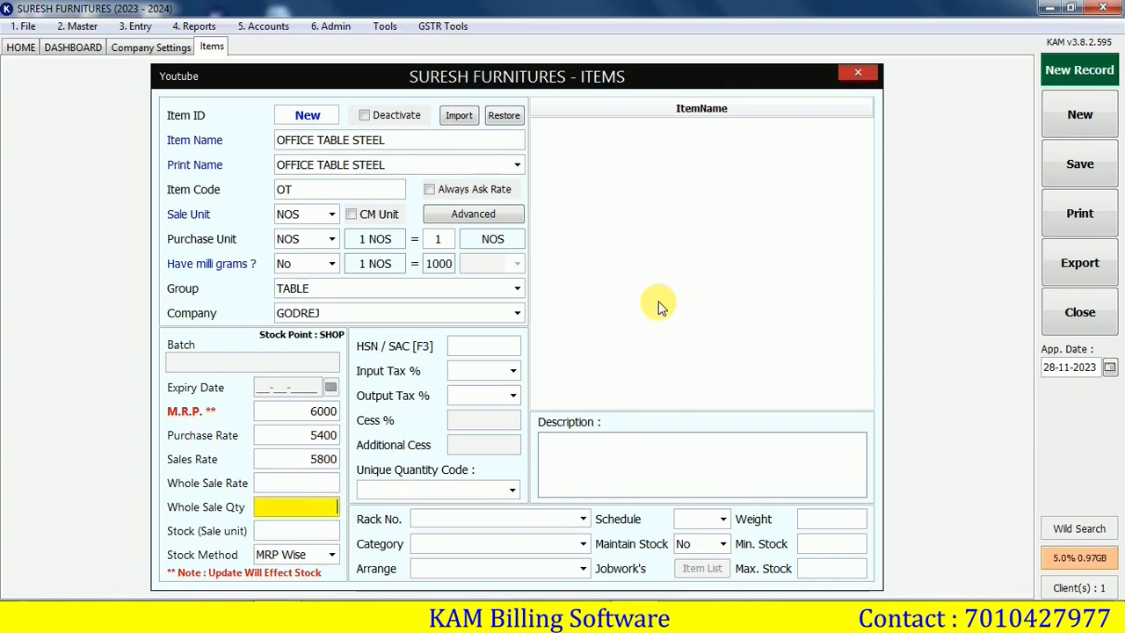
{"action": "key", "text": "Return"}
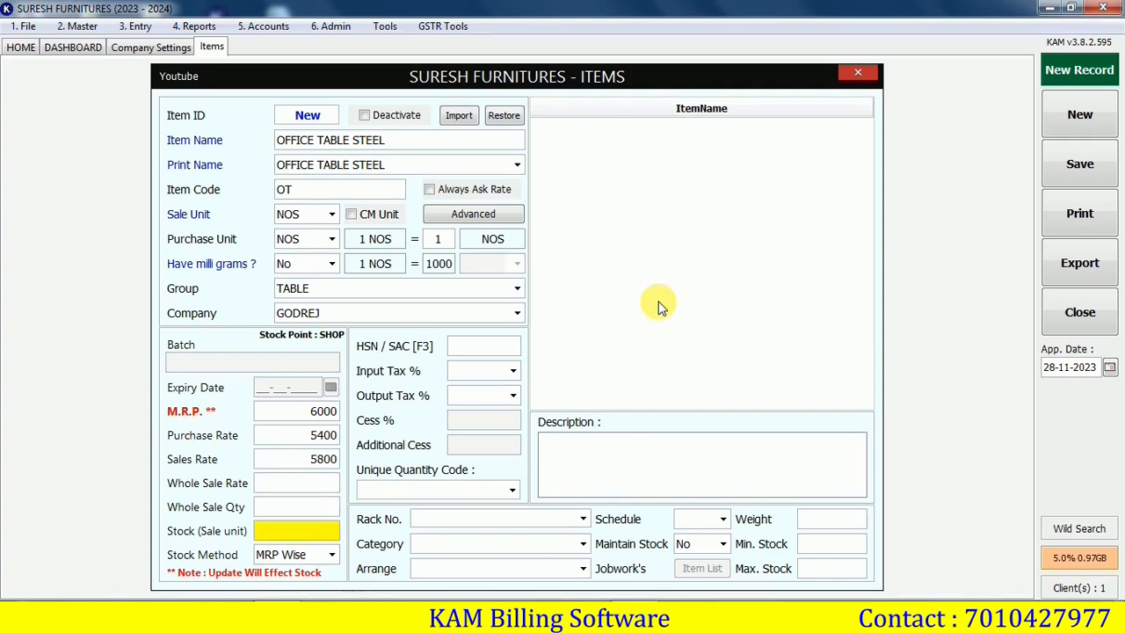
Enter stock 5, Cost Wise method, HSN 39019002, 18% input/output tax, maintain stock Yes, and save
{"action": "type", "text": "5"}
{"action": "key", "text": "Return"}
{"action": "key", "text": "Down"}
{"action": "key", "text": "Return"}
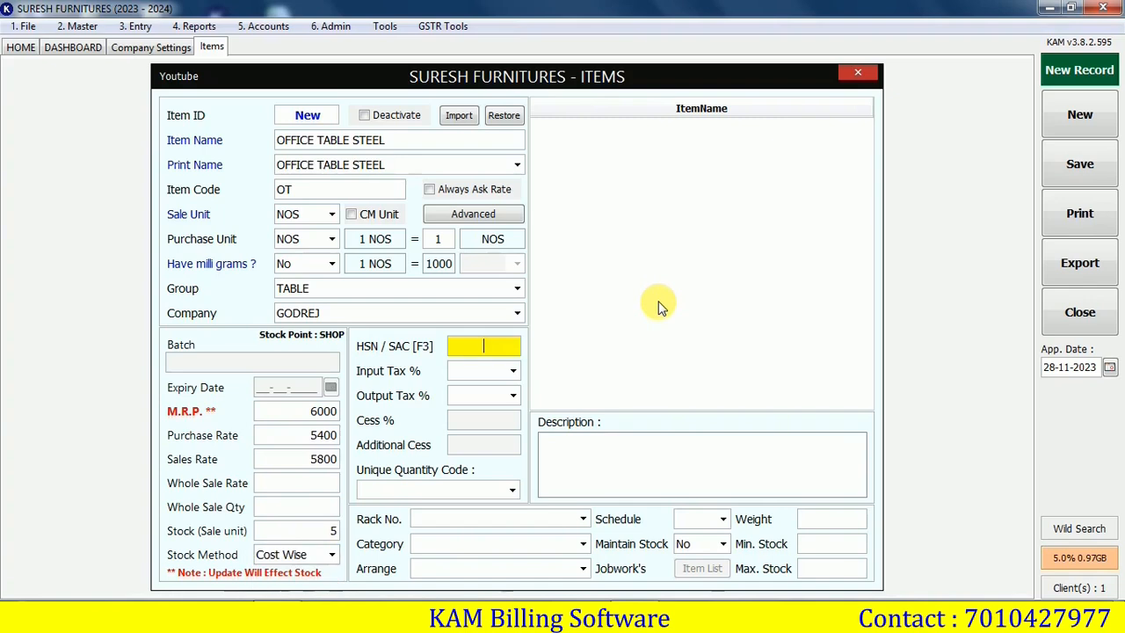
{"action": "type", "text": "39019002"}
{"action": "key", "text": "Return"}
{"action": "type", "text": "18"}
{"action": "key", "text": "Return"}
{"action": "type", "text": "18"}
{"action": "key", "text": "Return"}
{"action": "left_click", "coordinate": [723, 547]}
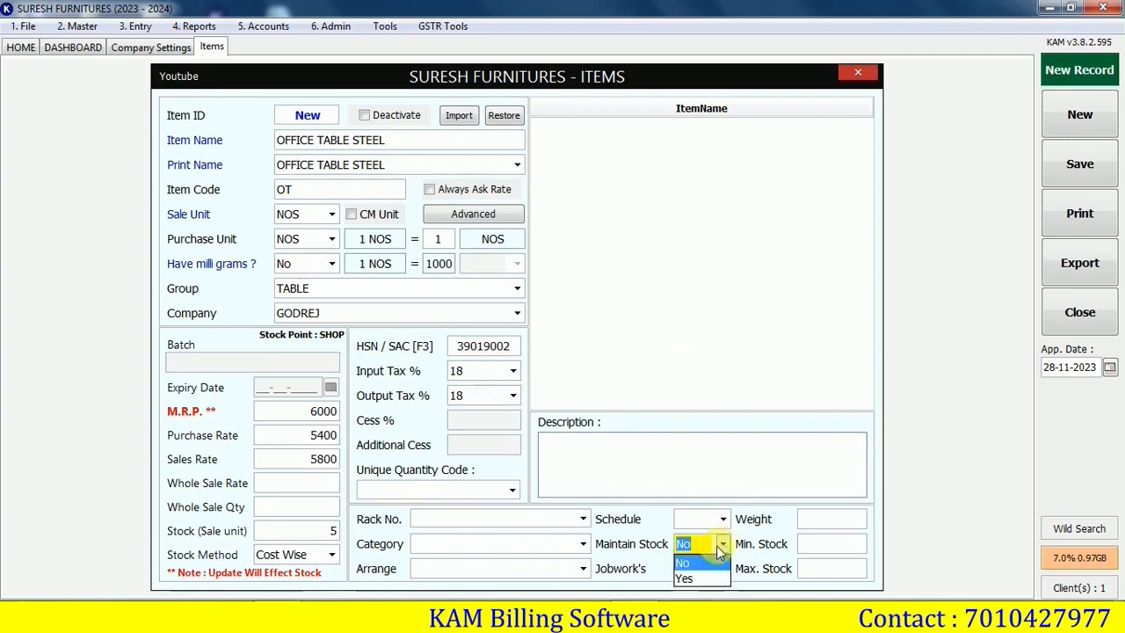
{"action": "left_click", "coordinate": [688, 581]}
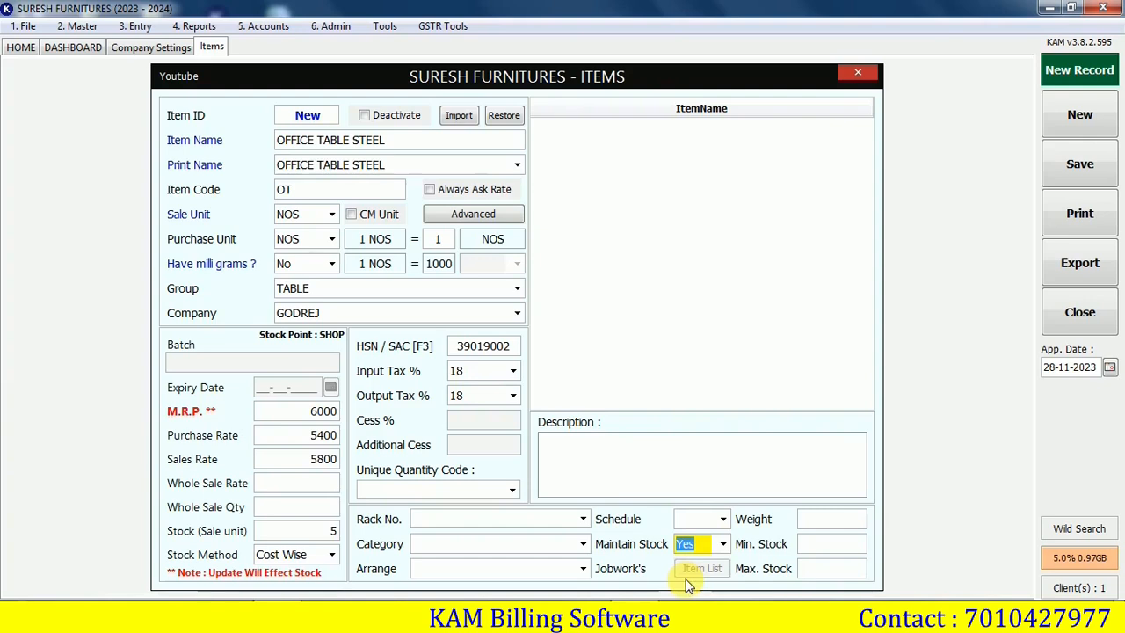
{"action": "key", "text": "ctrl+s"}
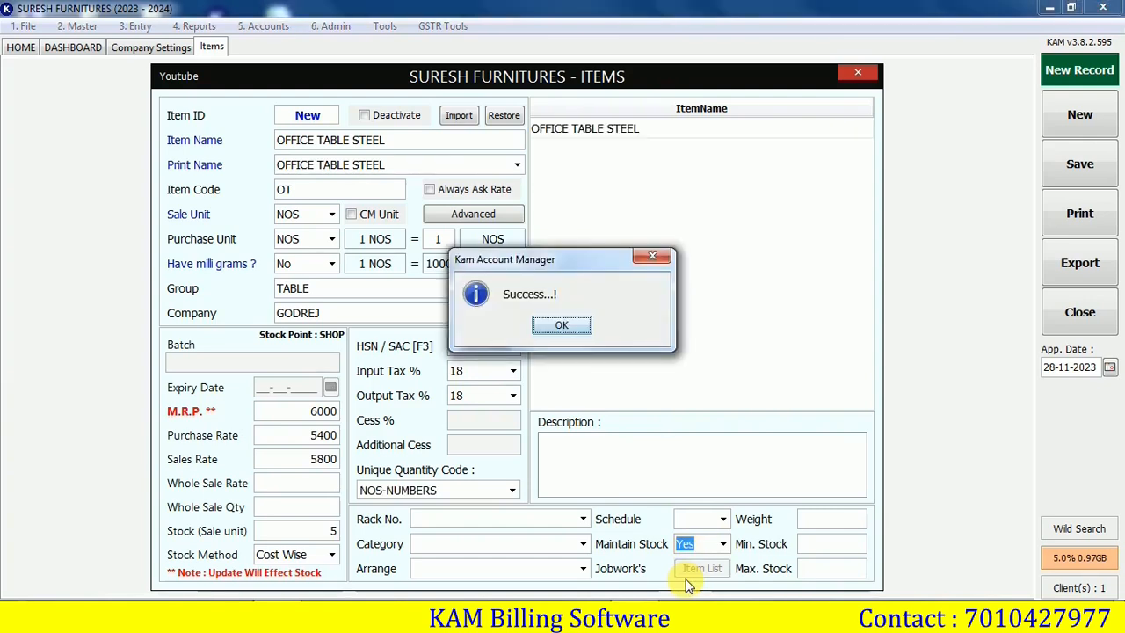
Review the saved OFFICE TABLE STEEL item, then start a blank item and an Excel import
{"action": "left_click", "coordinate": [563, 327]}
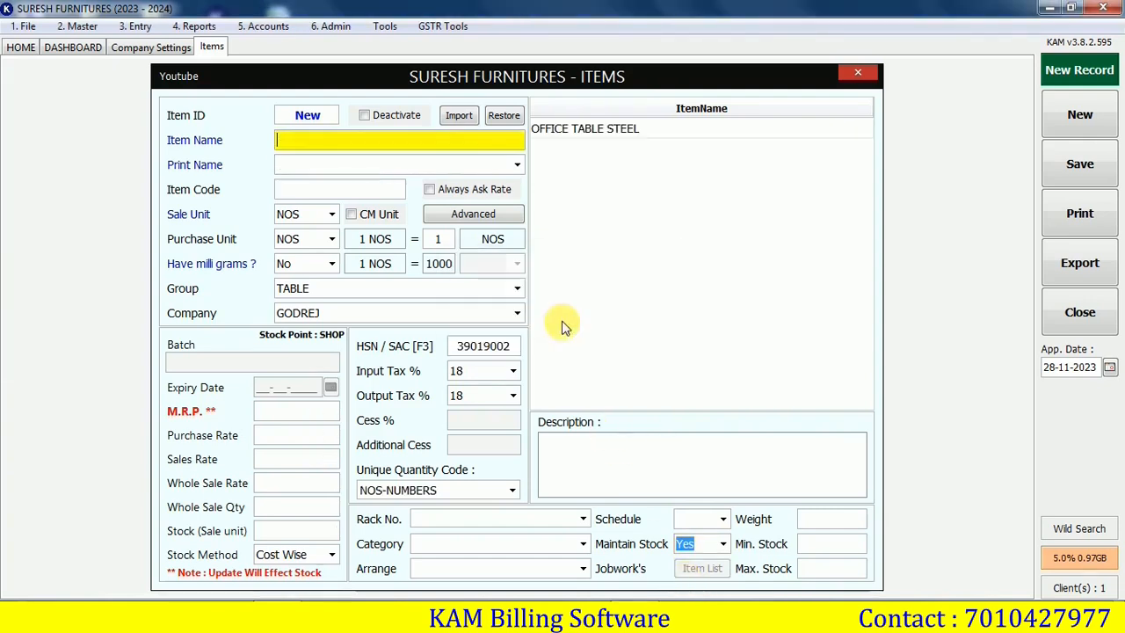
{"action": "left_click", "coordinate": [604, 137]}
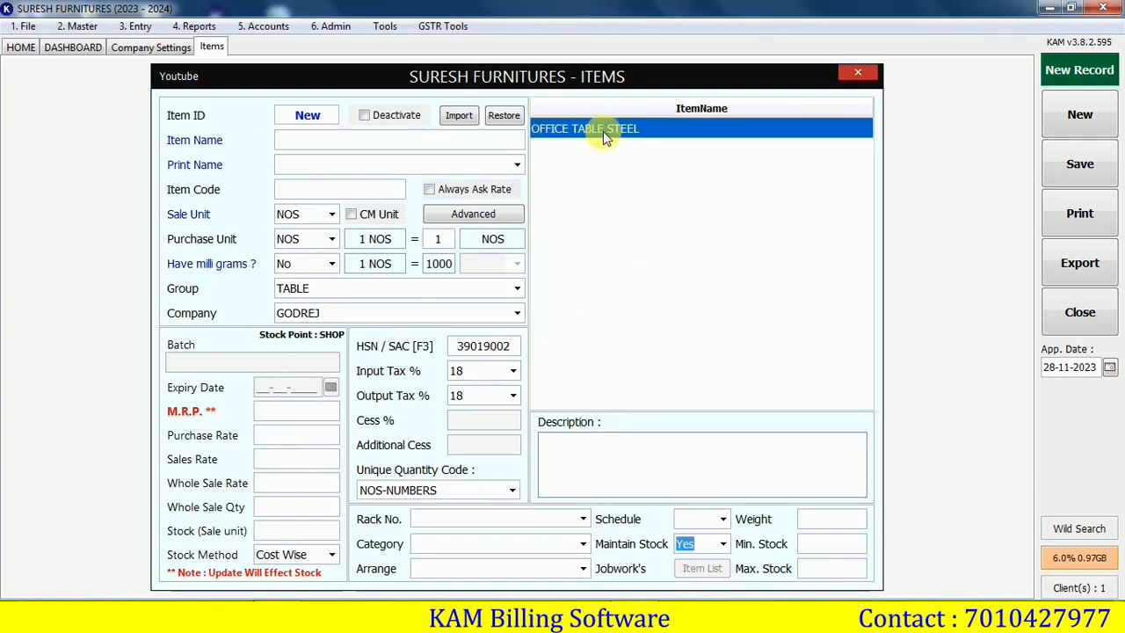
{"action": "double_click", "coordinate": [627, 130]}
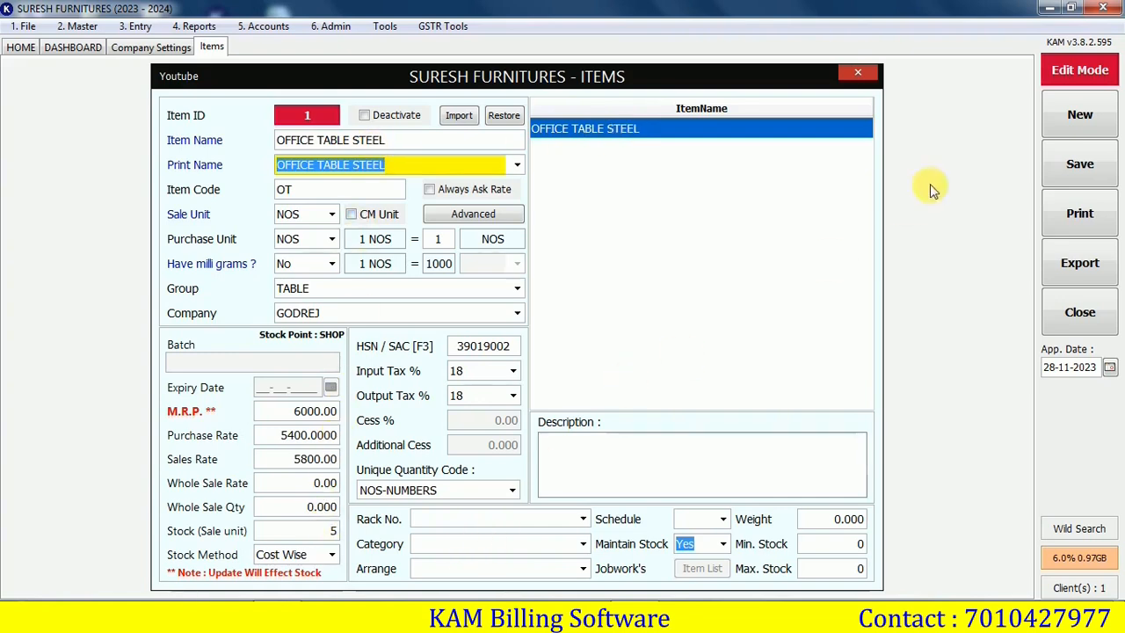
{"action": "left_click", "coordinate": [1080, 114]}
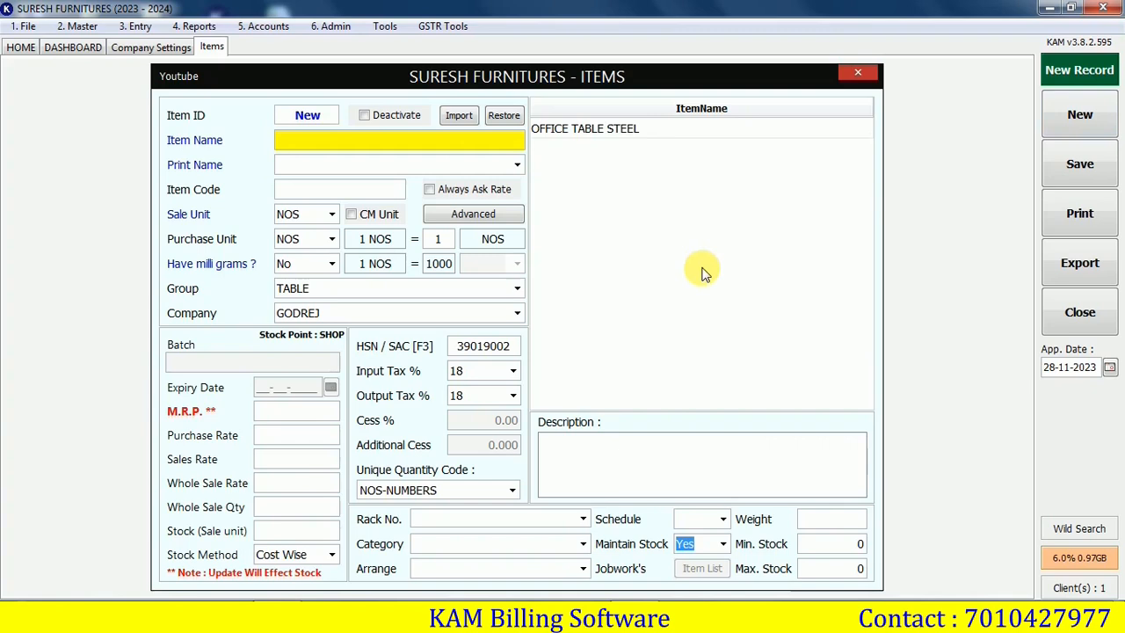
{"action": "left_click", "coordinate": [456, 118]}
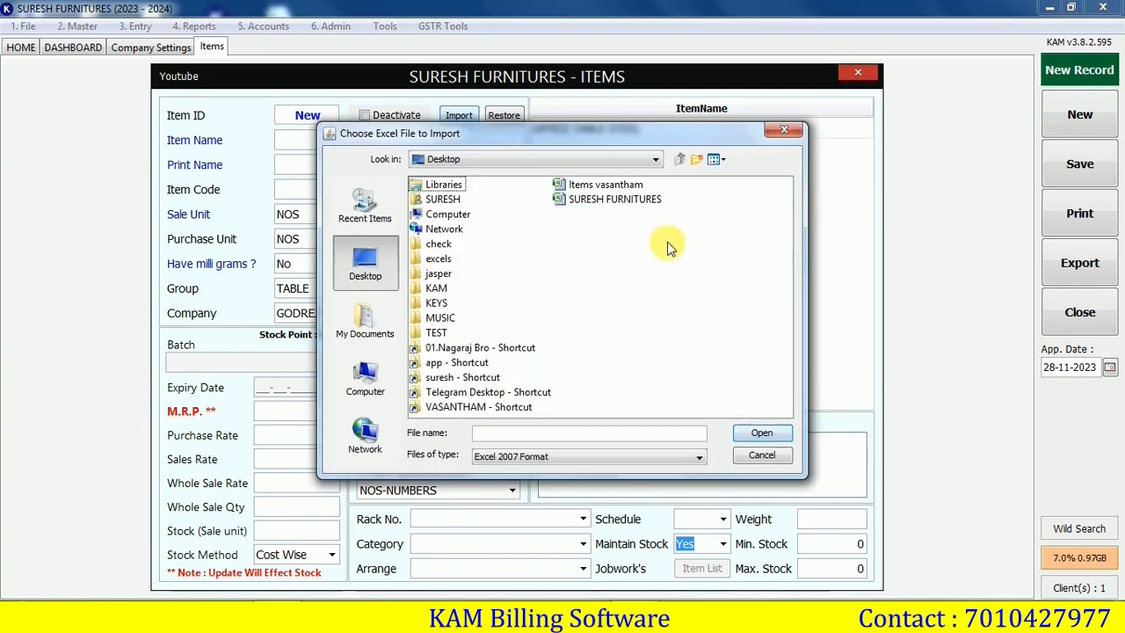
Import the checked items from the SURESH FURNITURES Excel workbook and confirm the success message
{"action": "left_click", "coordinate": [629, 199]}
{"action": "left_click", "coordinate": [761, 434]}
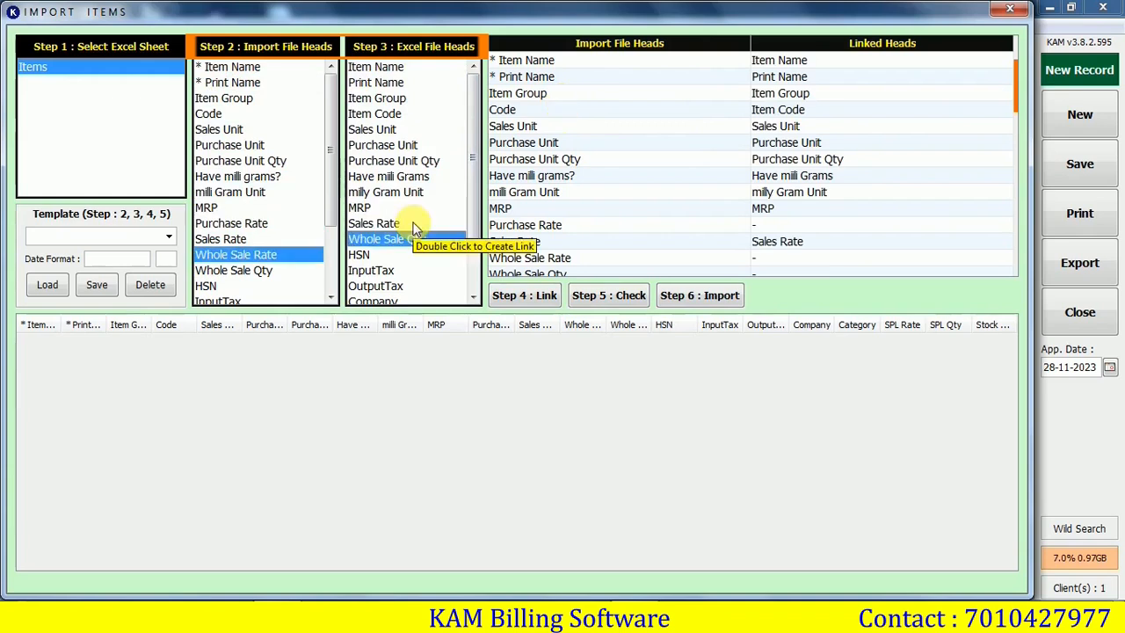
{"action": "left_click", "coordinate": [615, 294]}
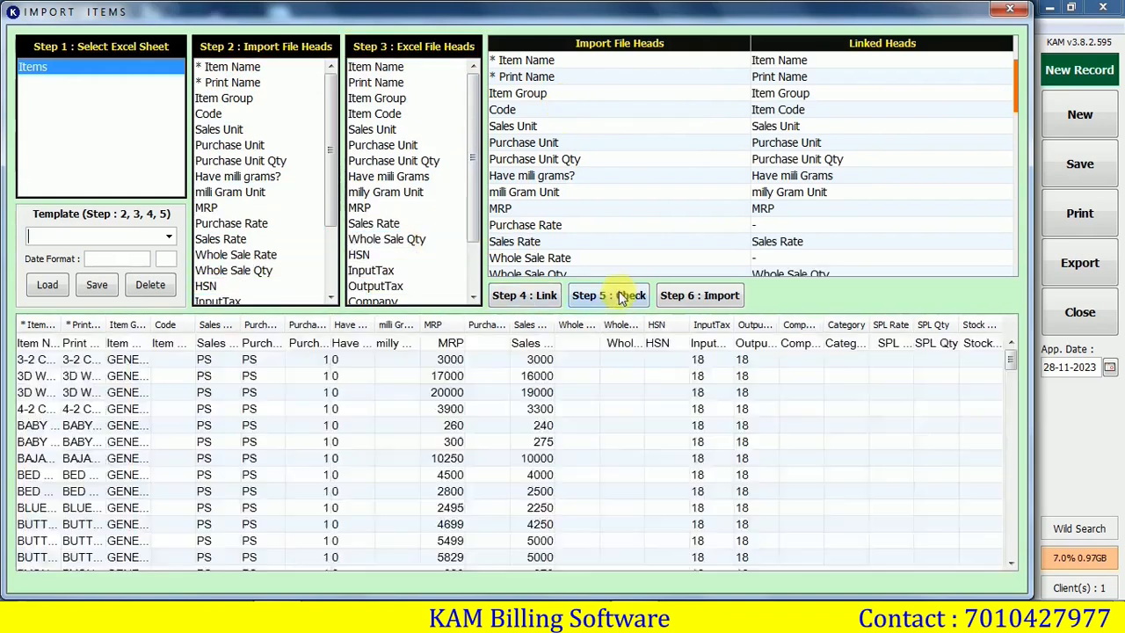
{"action": "left_click", "coordinate": [696, 299]}
{"action": "left_click", "coordinate": [562, 326]}
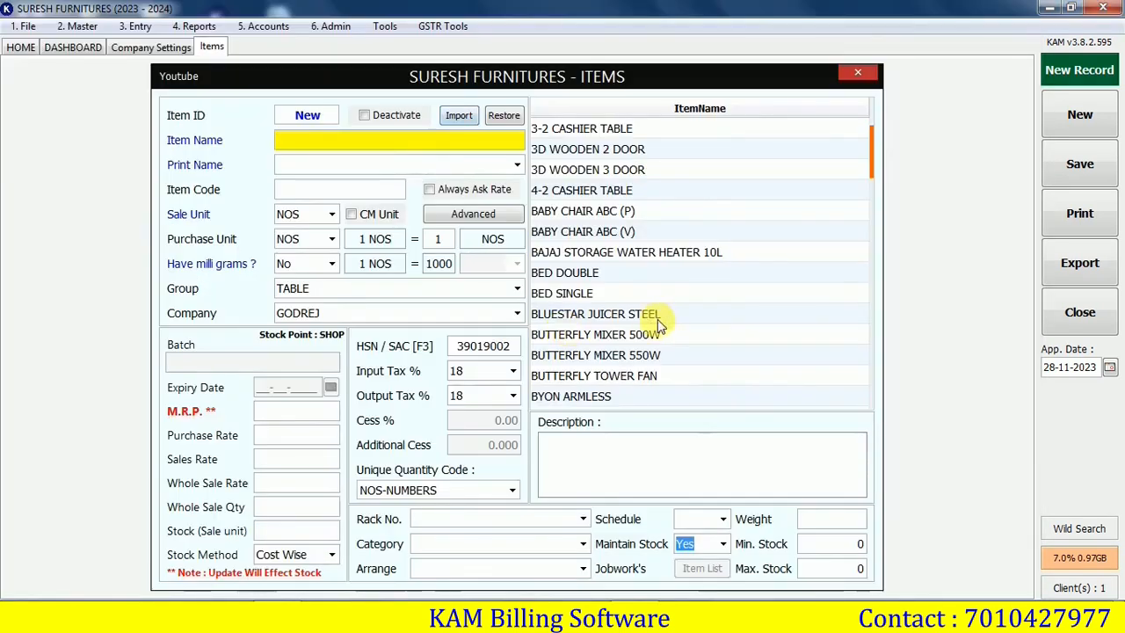
{"action": "mouse_move", "coordinate": [870, 157]}
{"action": "left_mouse_down"}
{"action": "mouse_move", "coordinate": [866, 296]}
{"action": "mouse_move", "coordinate": [870, 148]}
{"action": "left_mouse_up"}
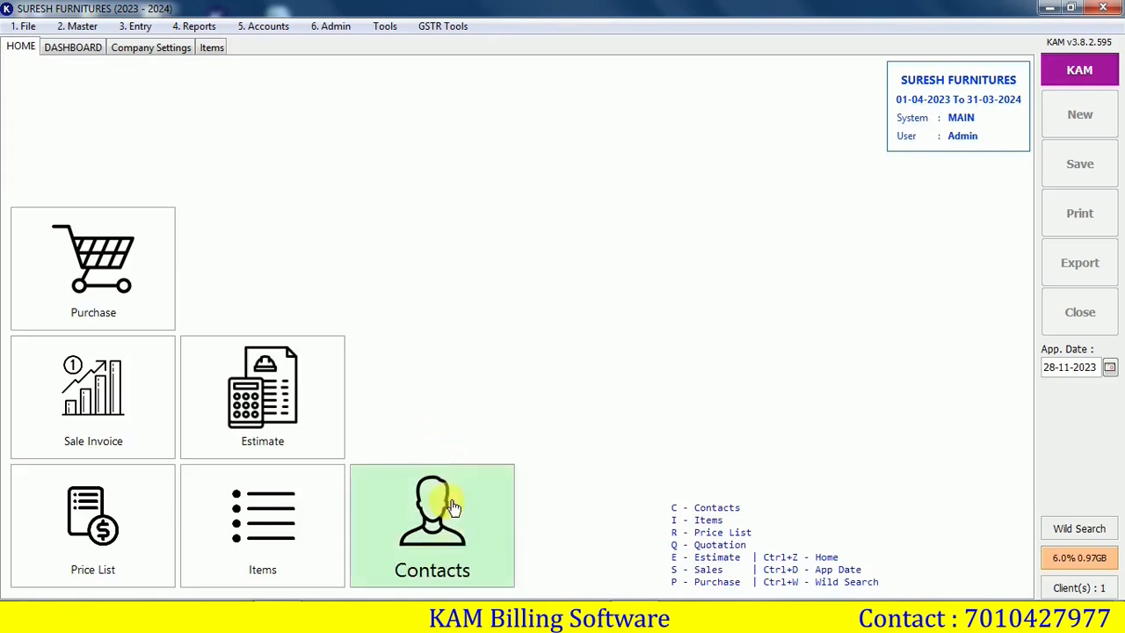
Start a SUPPLIER contact named NAGARAJ ENTERPRISES and enter its GSTIN
{"action": "left_click", "coordinate": [452, 538]}
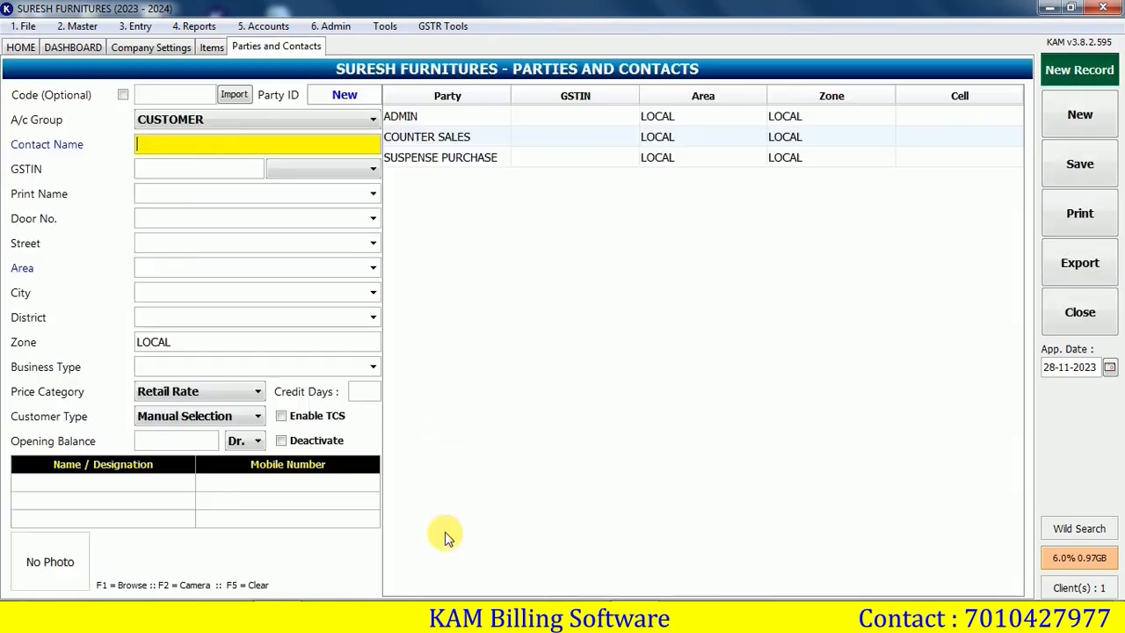
{"action": "left_click", "coordinate": [183, 123]}
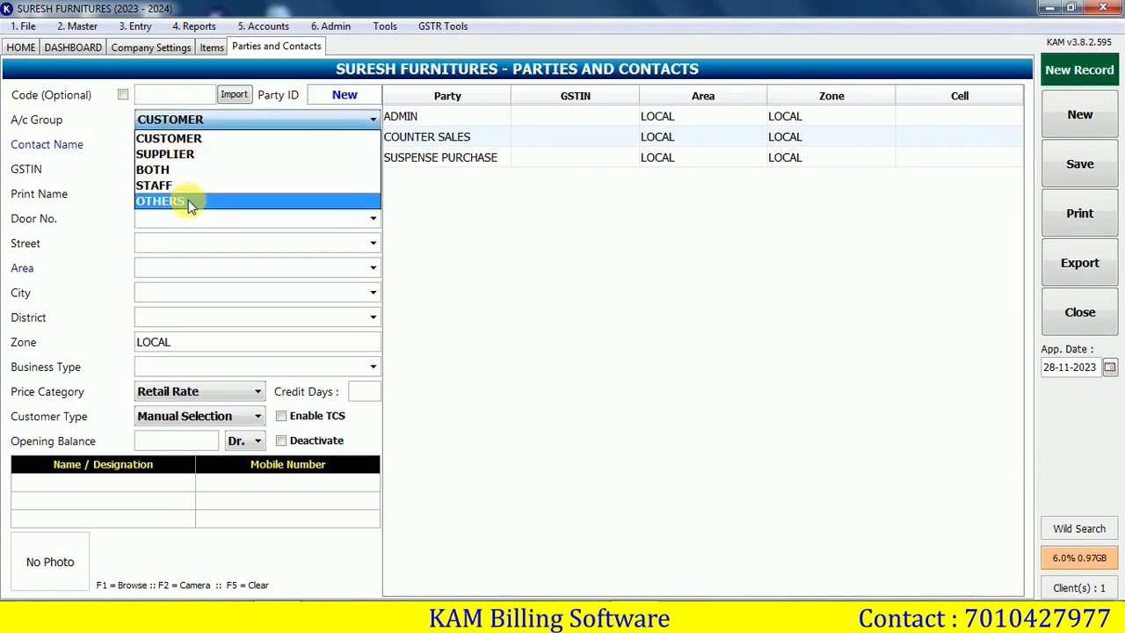
{"action": "left_click", "coordinate": [172, 155]}
{"action": "key", "text": "Return"}
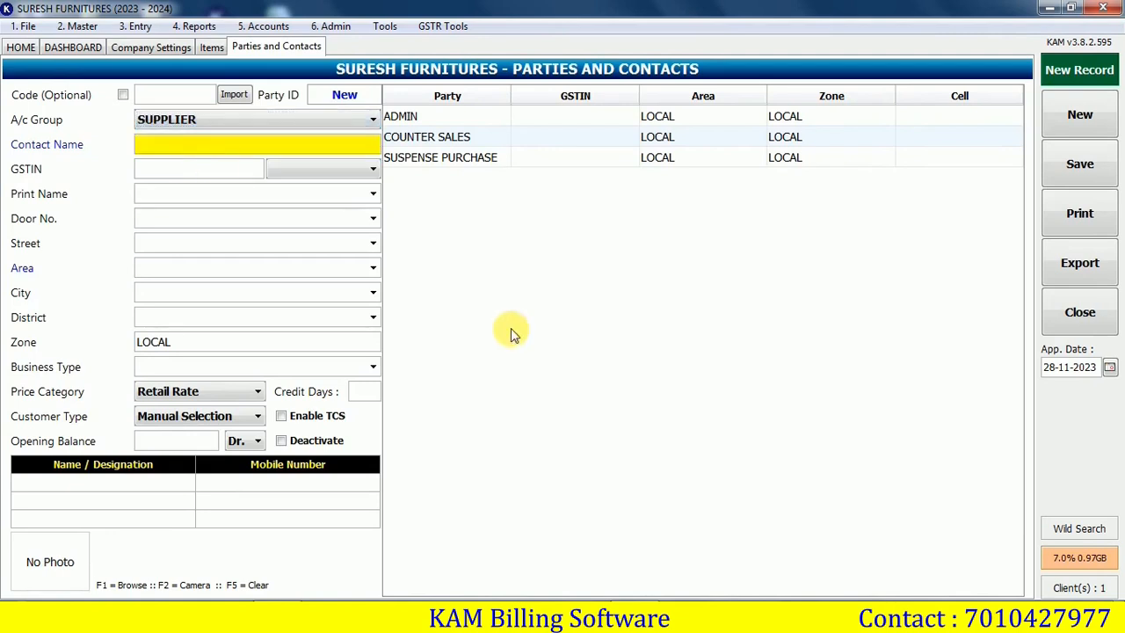
{"action": "type", "text": "NAGARAJ ENTERPRISES"}
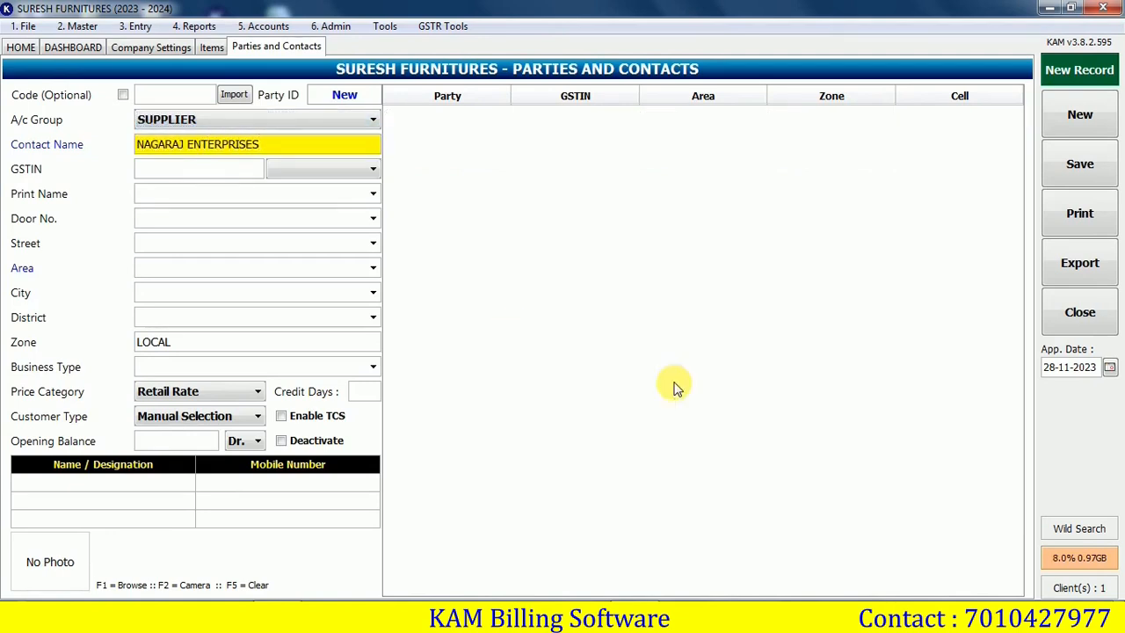
{"action": "key", "text": "Return"}
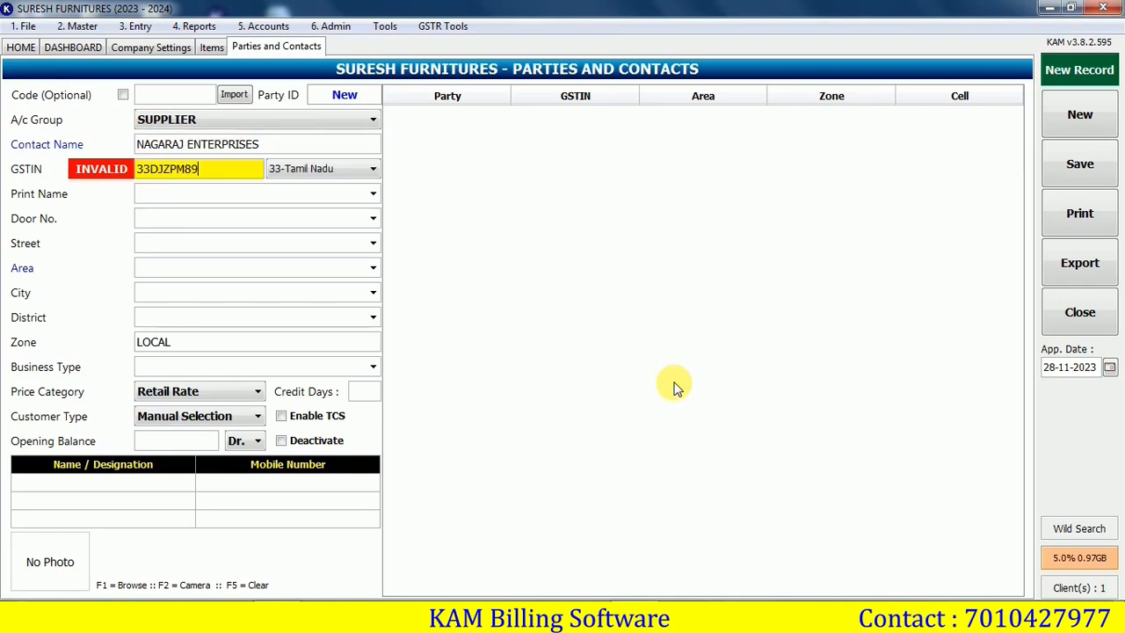
{"action": "key", "text": "Return"}
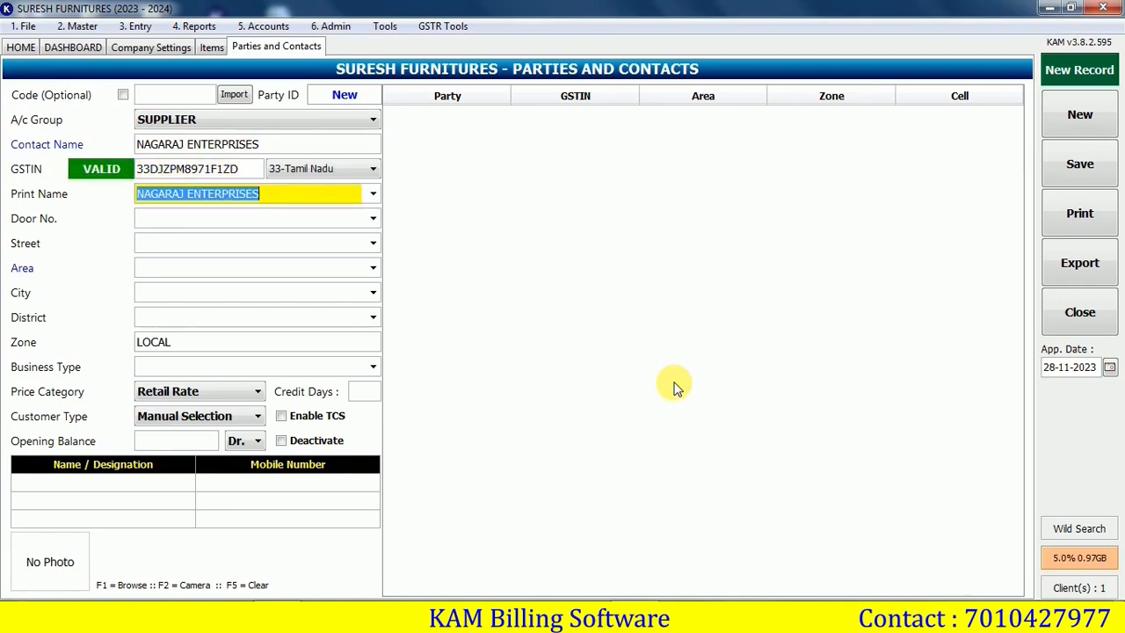
Fill in the supplier's address, set a 5000 Cr opening balance, and save the record
{"action": "key", "text": "Return"}
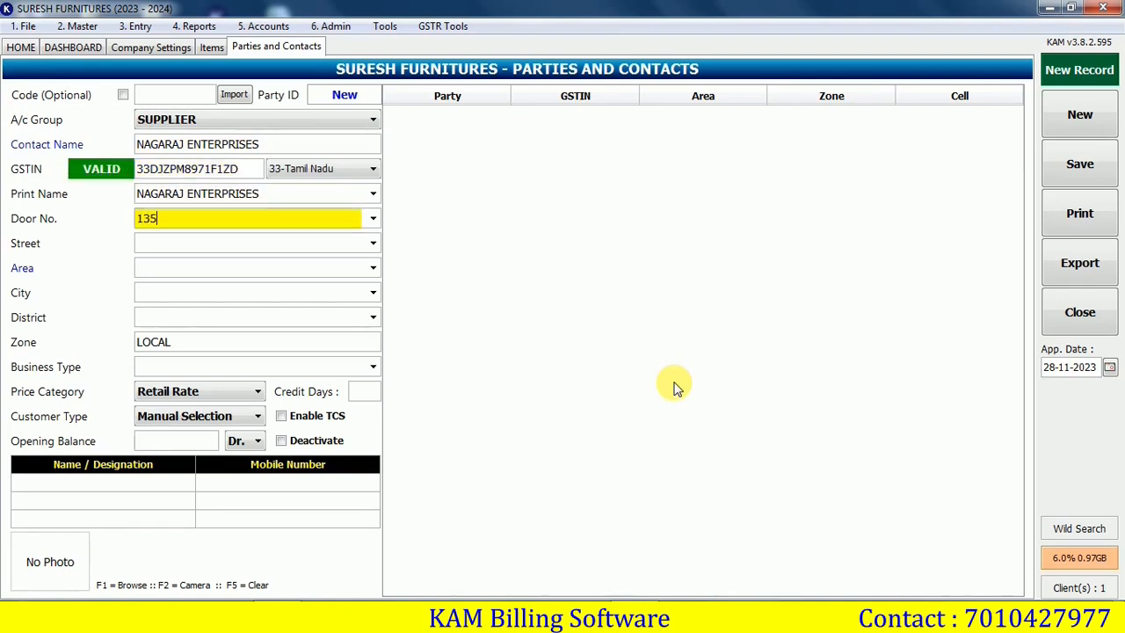
{"action": "key", "text": "Return"}
{"action": "key", "text": "Return"}
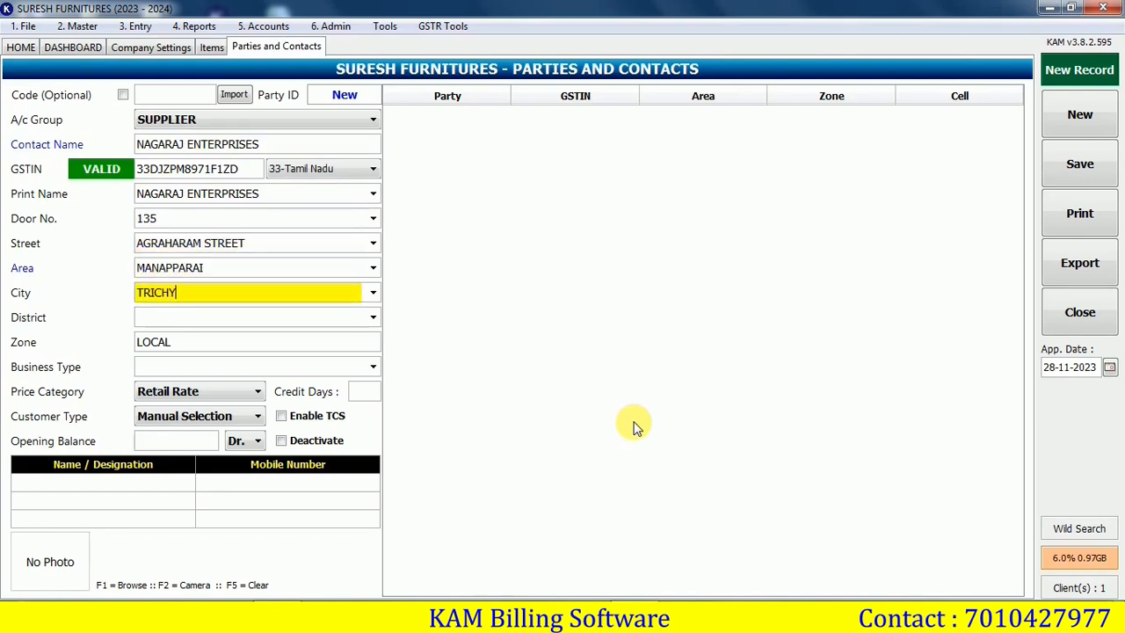
{"action": "key", "text": "Return"}
{"action": "left_click", "coordinate": [175, 440]}
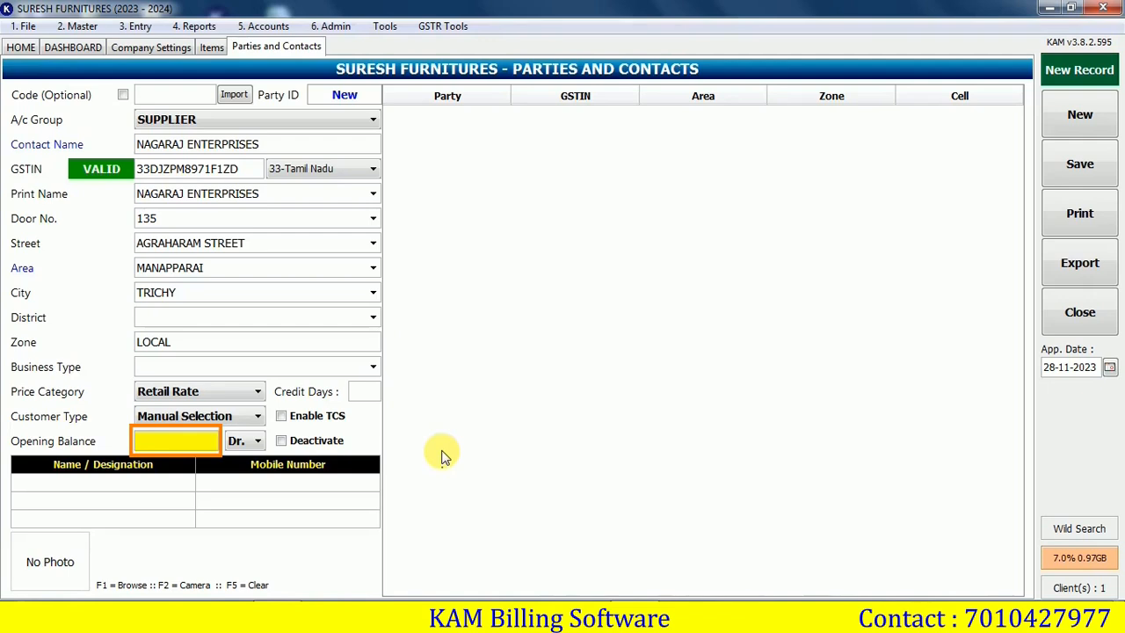
{"action": "type", "text": "5000"}
{"action": "key", "text": "Return"}
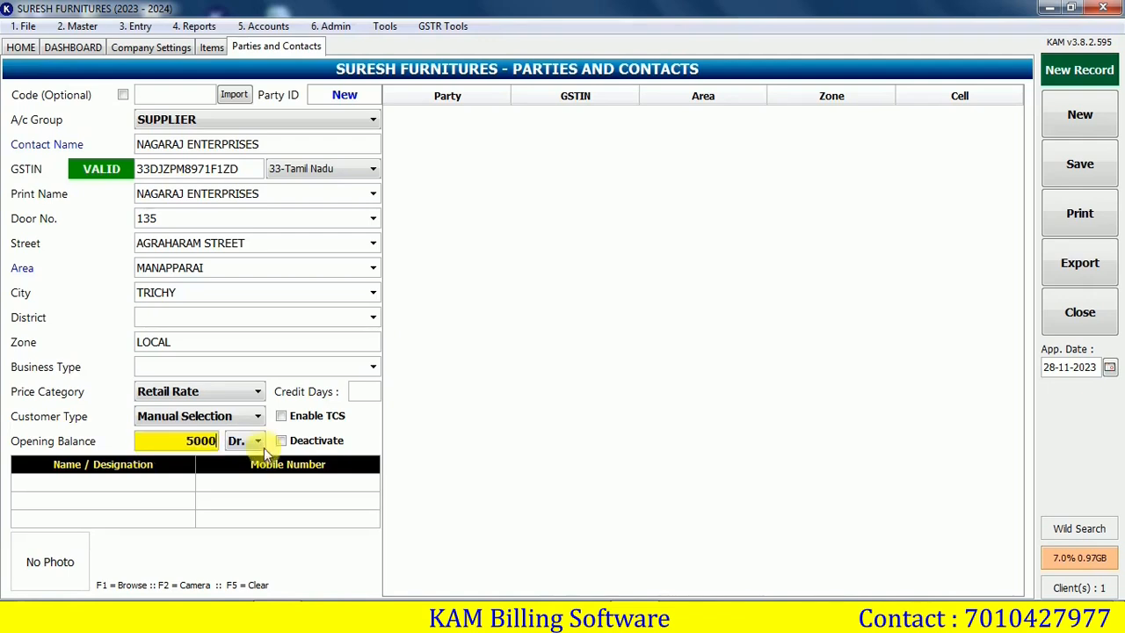
{"action": "left_click", "coordinate": [261, 443]}
{"action": "left_click", "coordinate": [244, 473]}
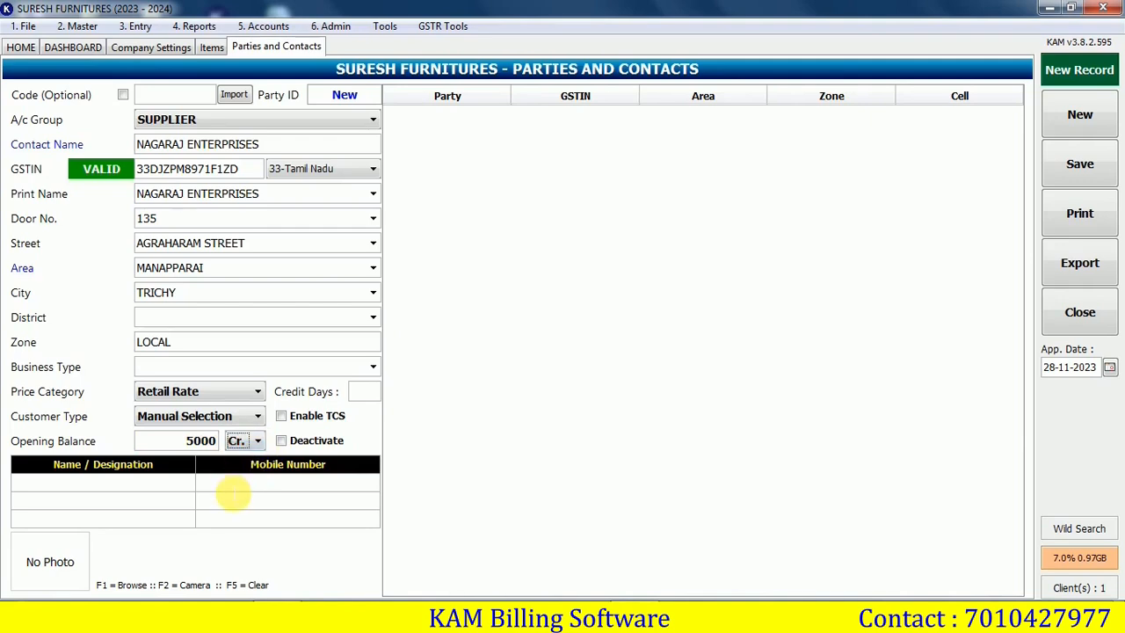
{"action": "key", "text": "ctrl+s"}
{"action": "key", "text": "Return"}
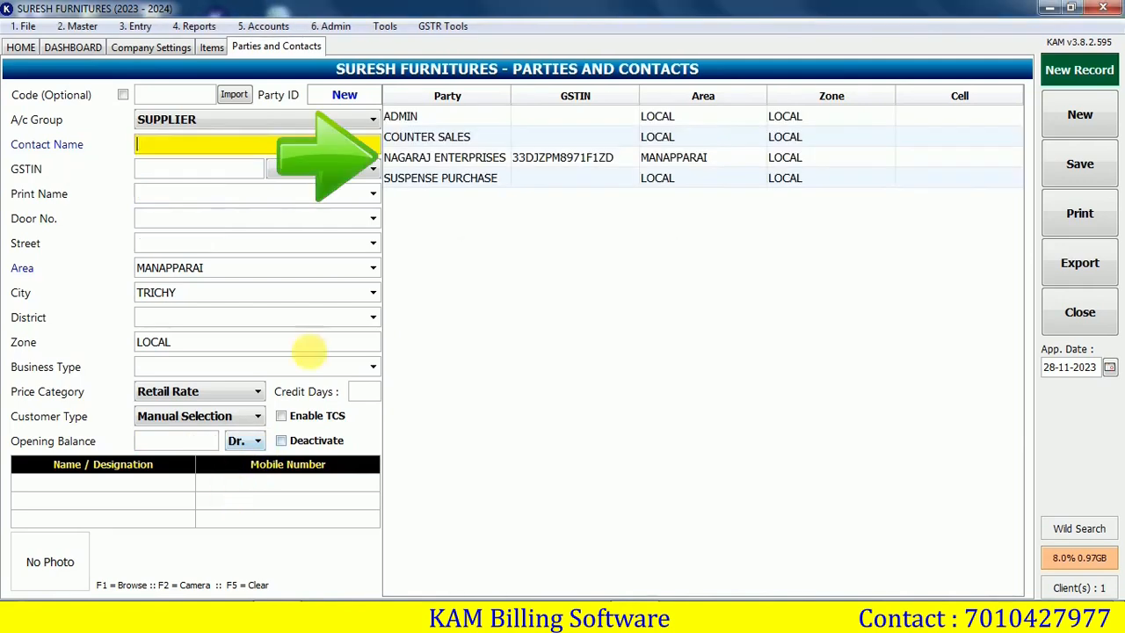
Start a new CUSTOMER contact with the customer's name, door number and street
{"action": "left_click", "coordinate": [474, 161]}
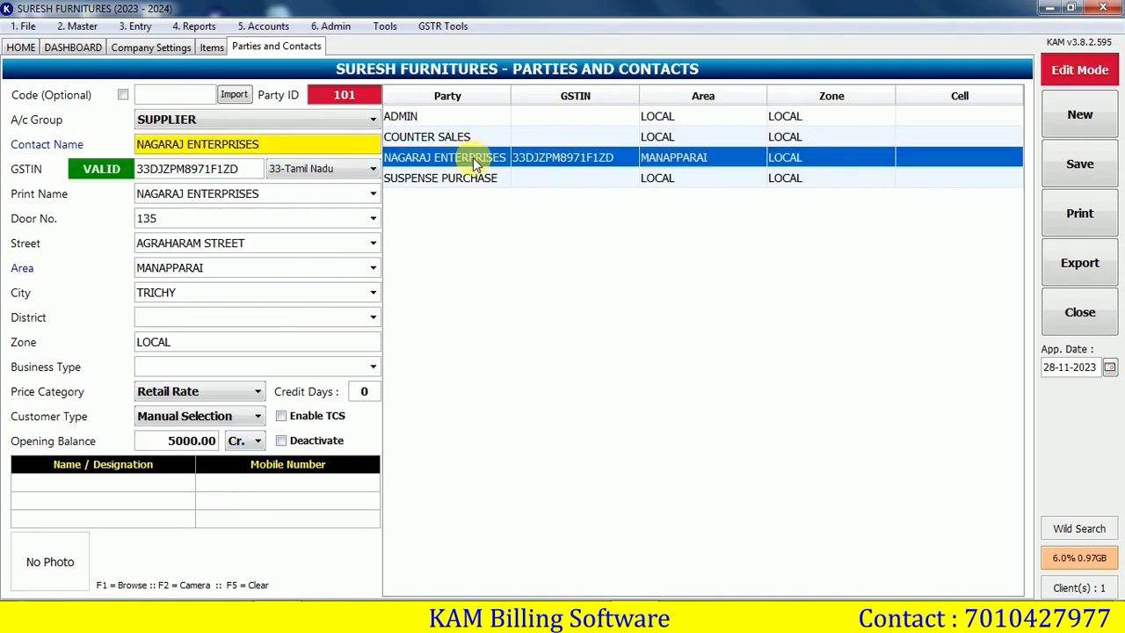
{"action": "left_click", "coordinate": [1067, 119]}
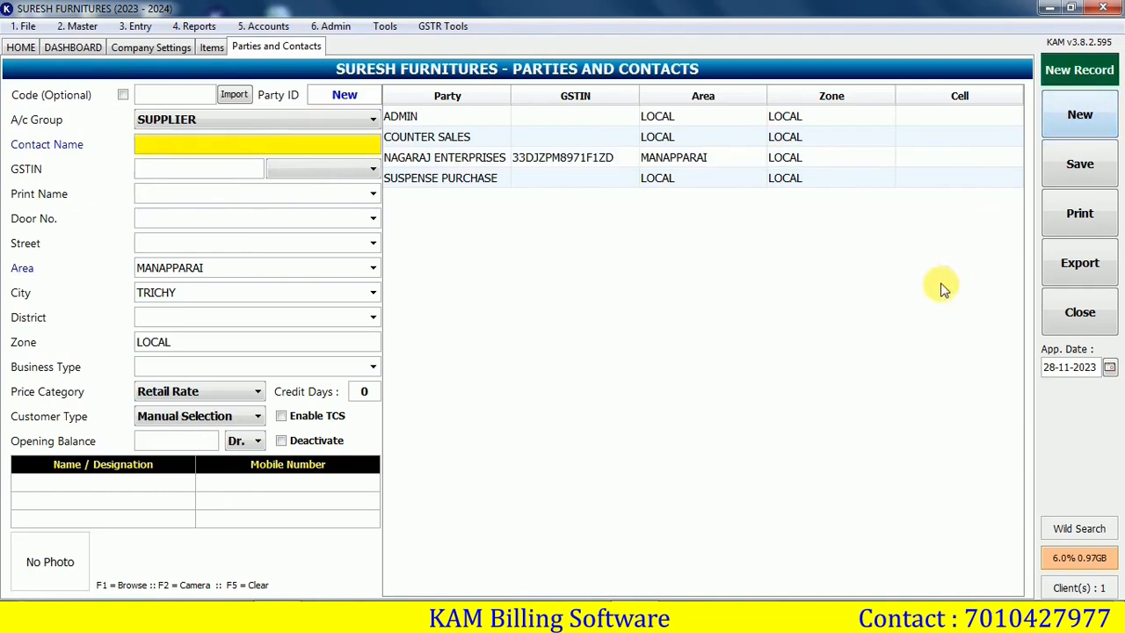
{"action": "left_click", "coordinate": [254, 118]}
{"action": "left_click", "coordinate": [243, 138]}
{"action": "type", "text": "SATHISH"}
{"action": "key", "text": "Return"}
{"action": "key", "text": "Return"}
{"action": "key", "text": "Return"}
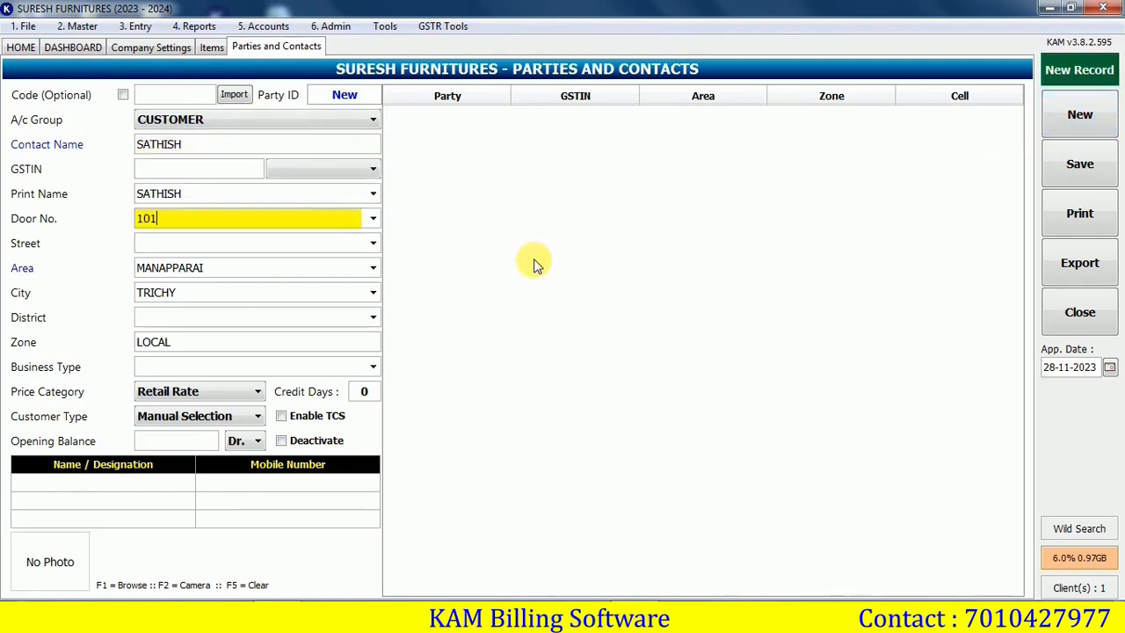
{"action": "key", "text": "Return"}
{"action": "key", "text": "Return"}
{"action": "key", "text": "Return"}
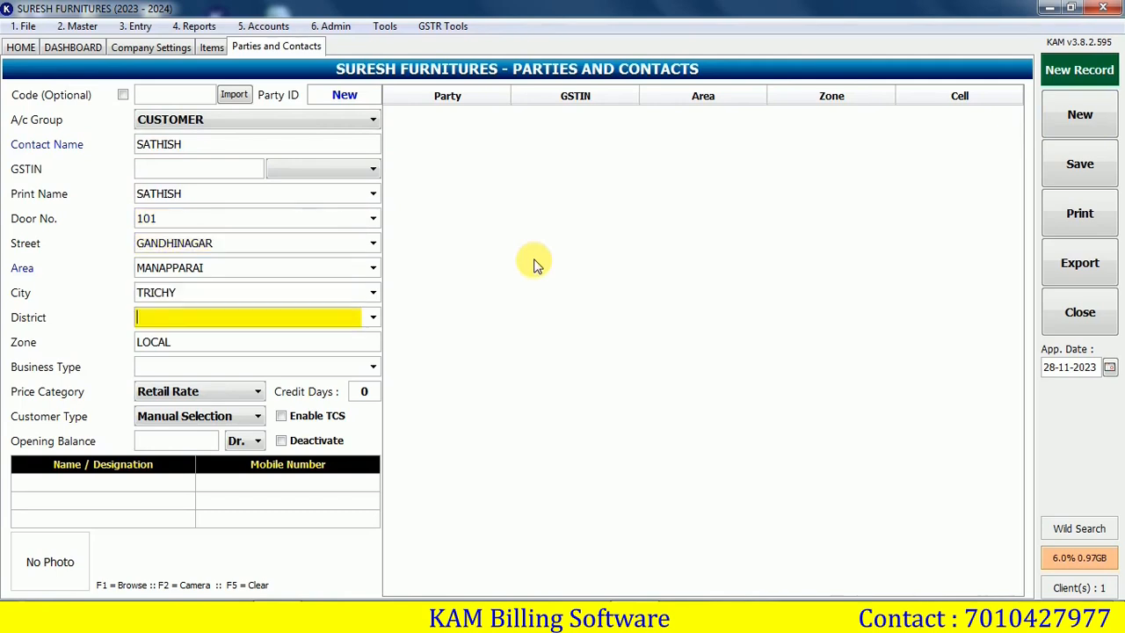
Add a 1000 opening balance and the mobile number, save, review both contacts, and return home
{"action": "left_click", "coordinate": [176, 441]}
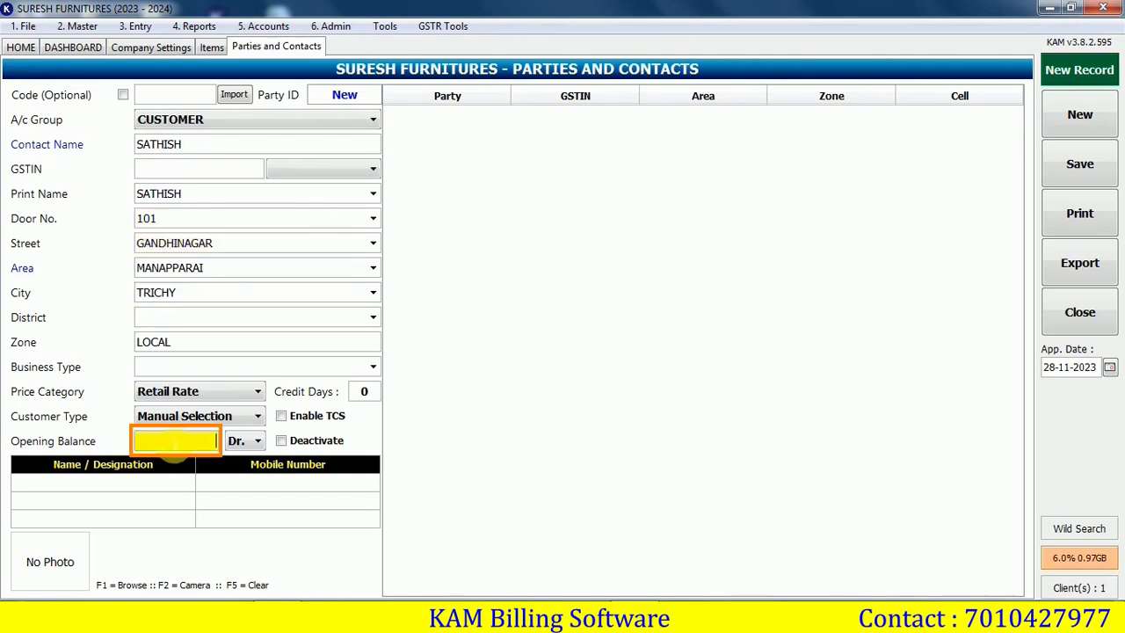
{"action": "type", "text": "1000"}
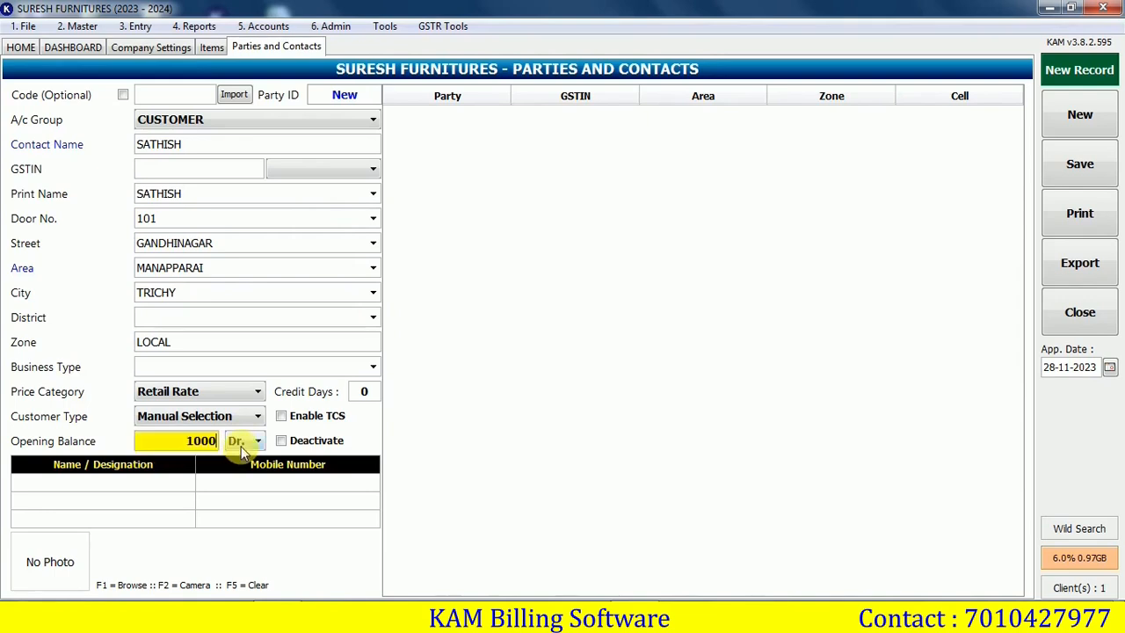
{"action": "left_click", "coordinate": [238, 485]}
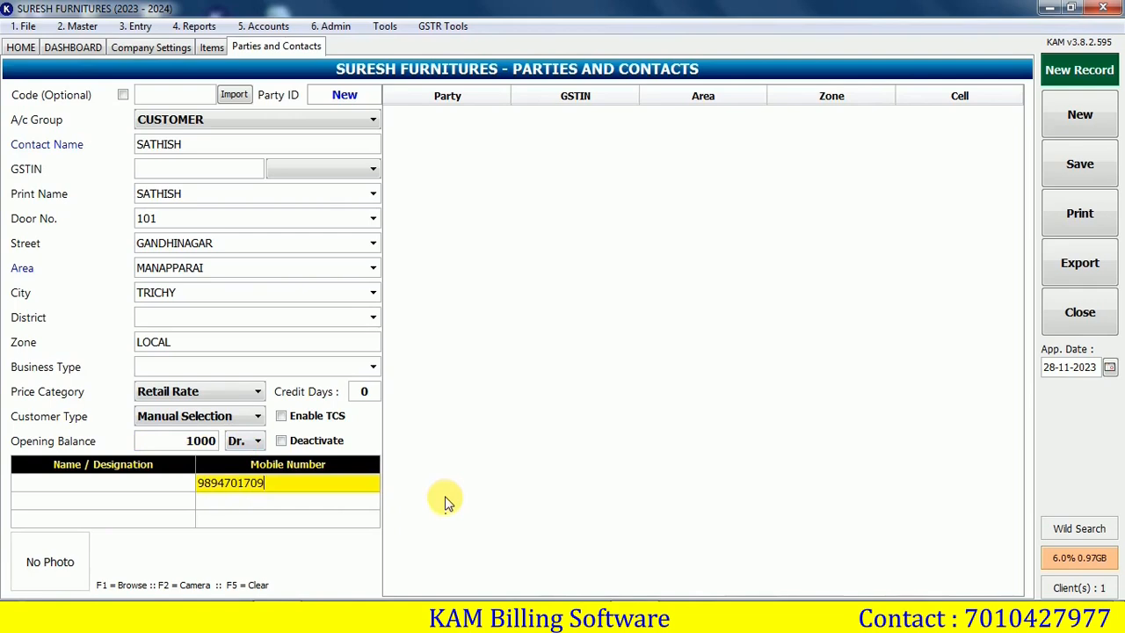
{"action": "key", "text": "ctrl+s"}
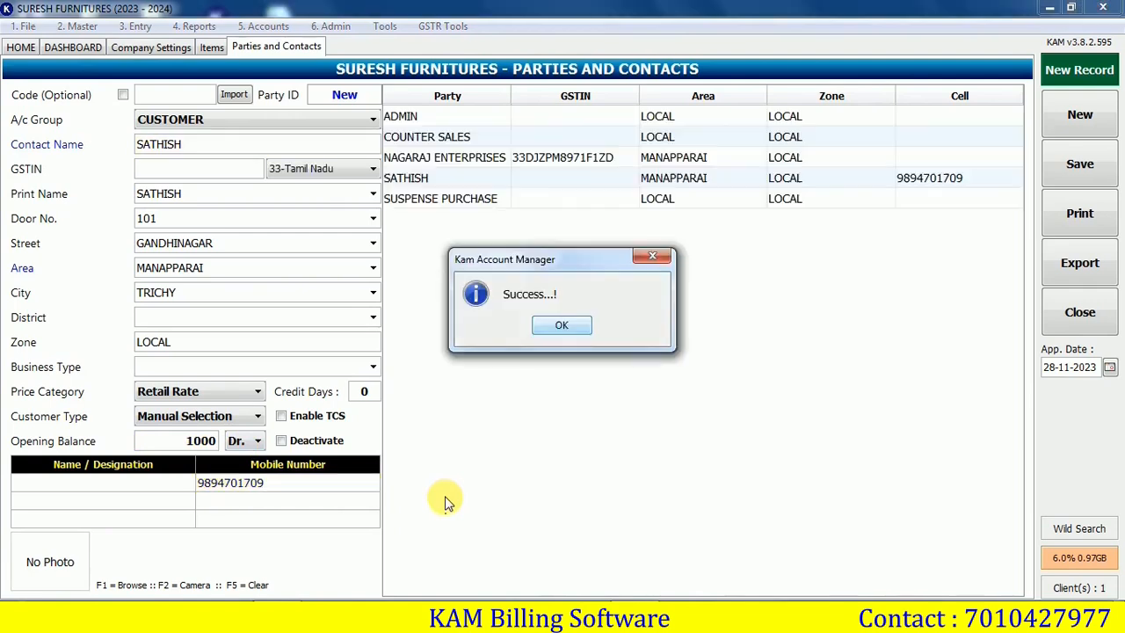
{"action": "key", "text": "Return"}
{"action": "left_click", "coordinate": [490, 163]}
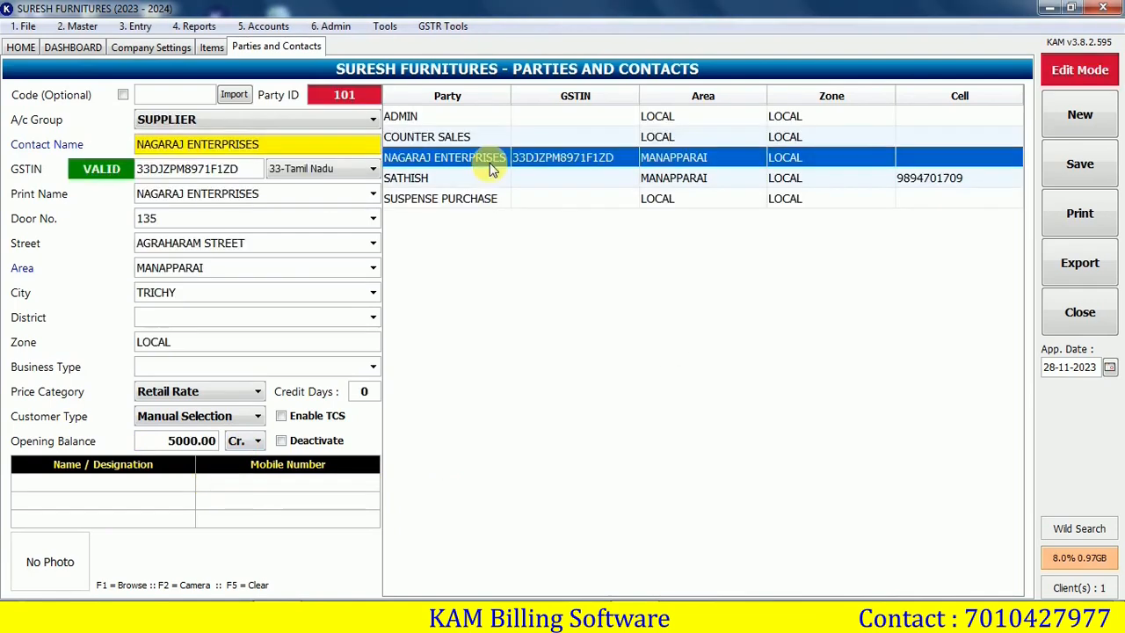
{"action": "left_click", "coordinate": [486, 178]}
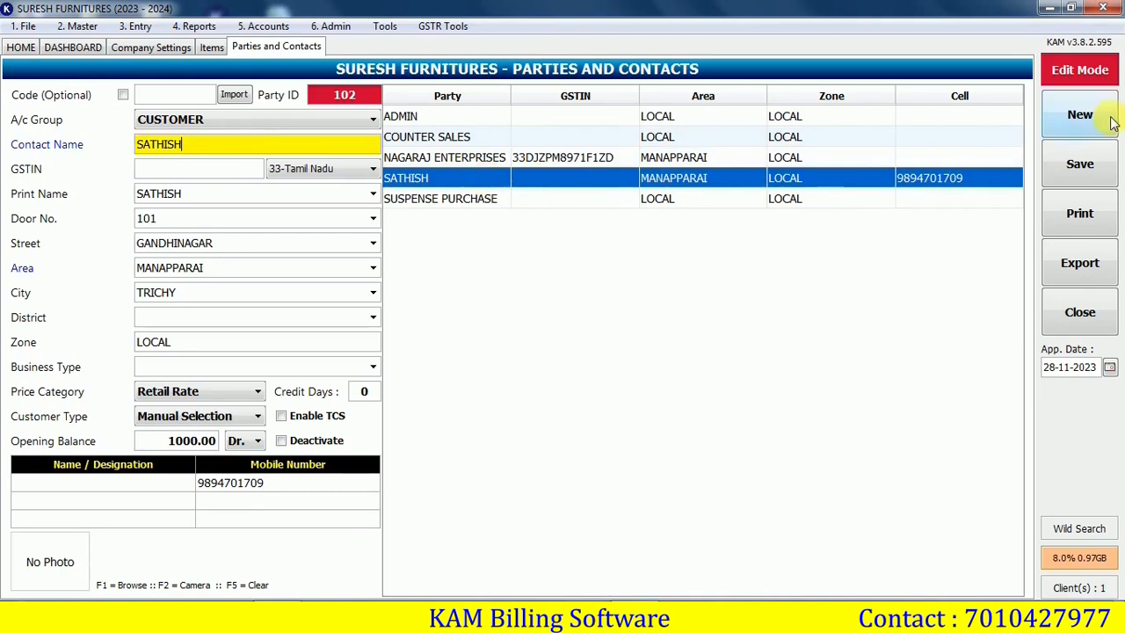
{"action": "left_click", "coordinate": [1080, 115]}
{"action": "key", "text": "ctrl+z"}
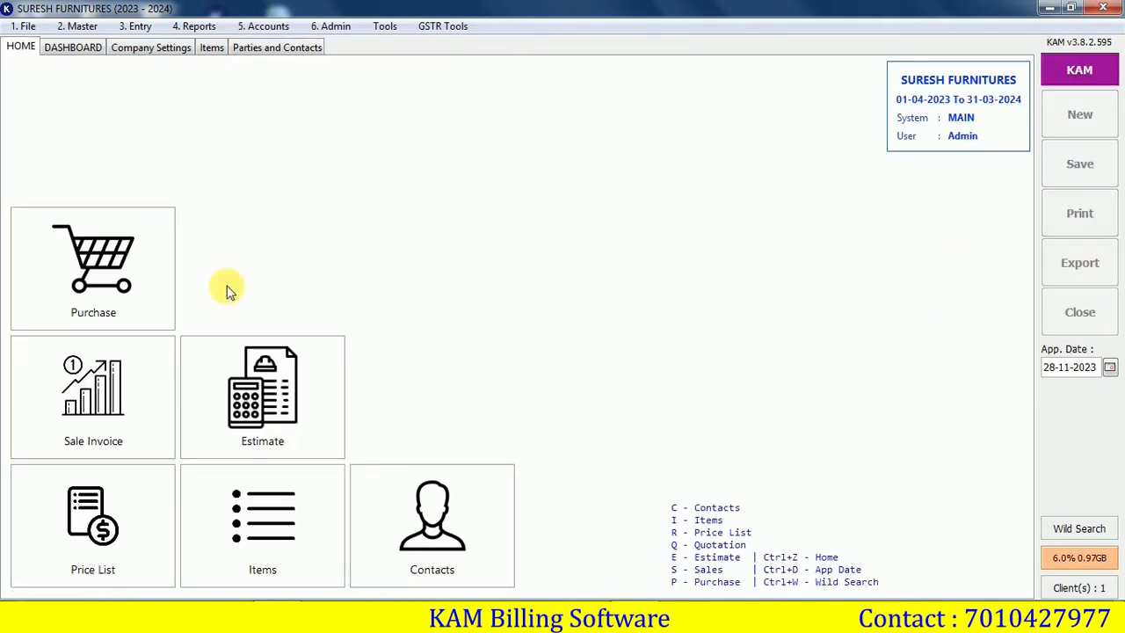
Start purchase invoice no. 1 from NAGARAJ ENTERPRISES in CREDIT payment mode
{"action": "left_click", "coordinate": [104, 281]}
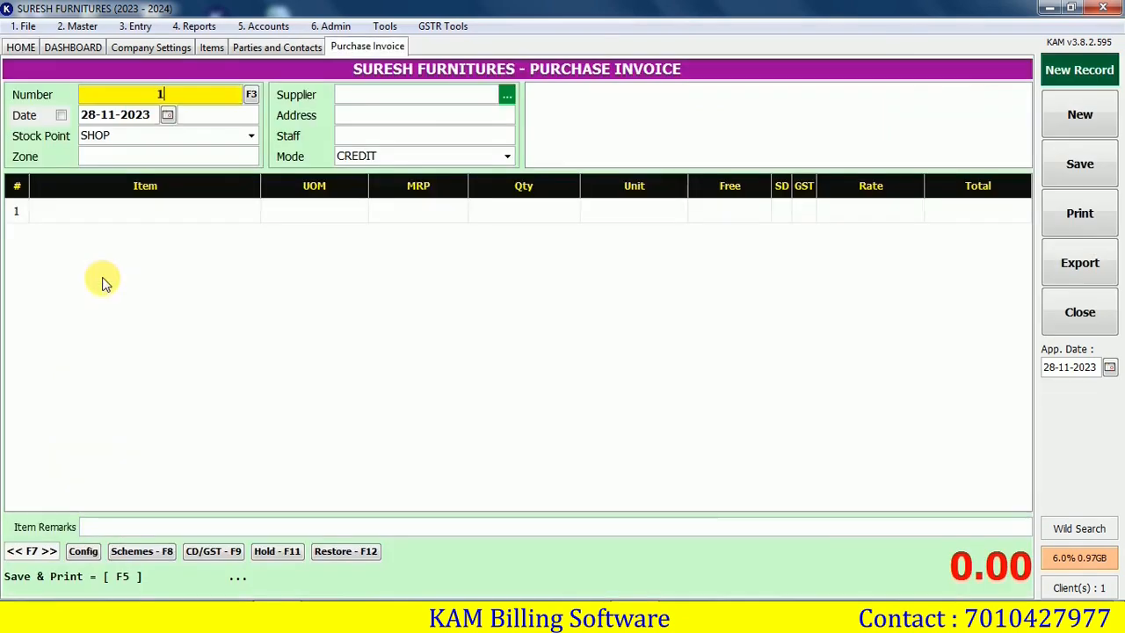
{"action": "key", "text": "Return"}
{"action": "key", "text": "Return"}
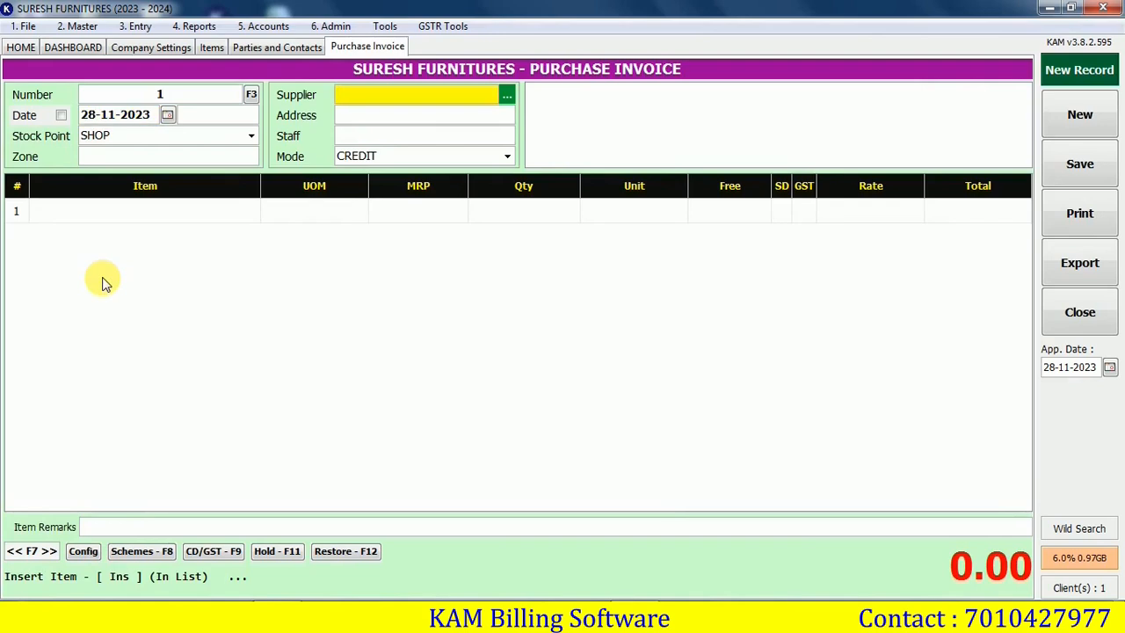
{"action": "type", "text": "N"}
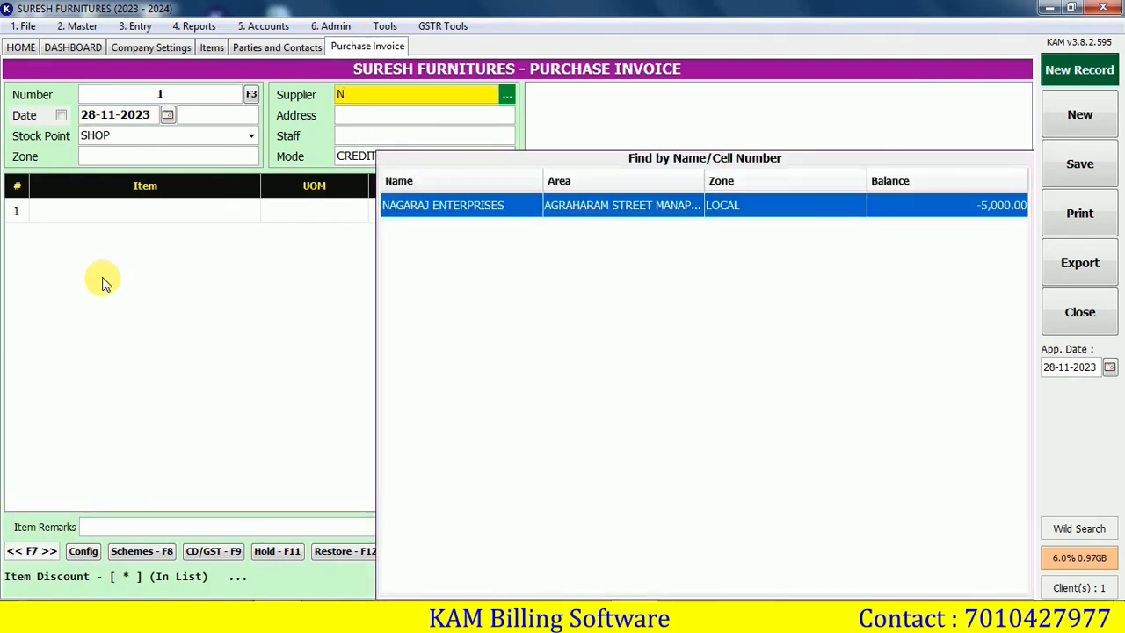
{"action": "key", "text": "Return"}
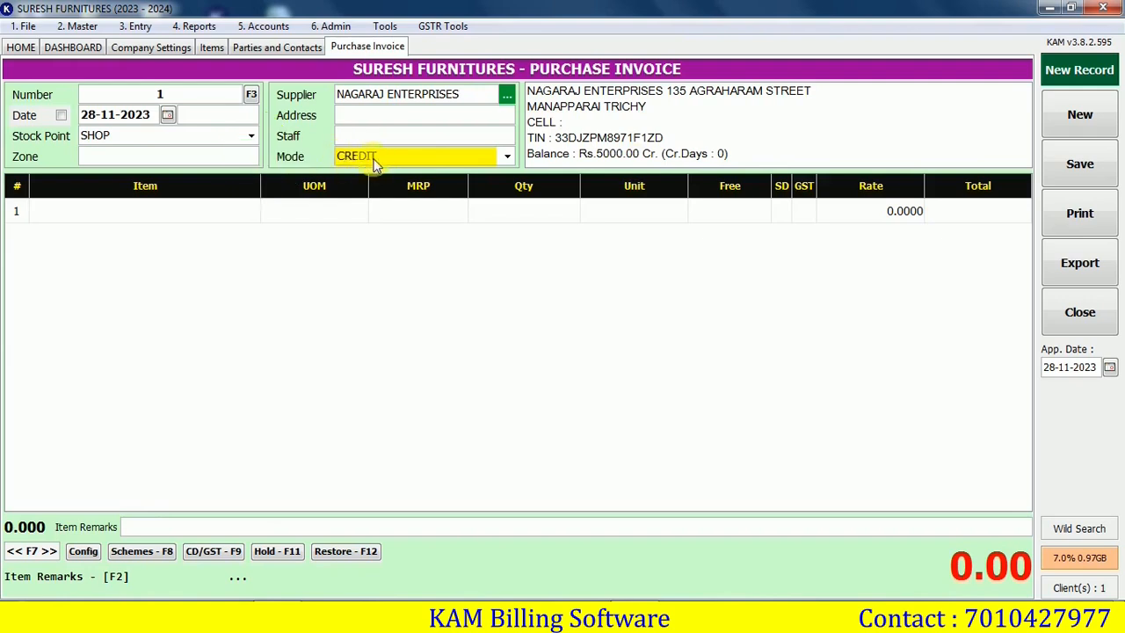
{"action": "key", "text": "alt+Down"}
{"action": "key", "text": "Down"}
{"action": "key", "text": "Up"}
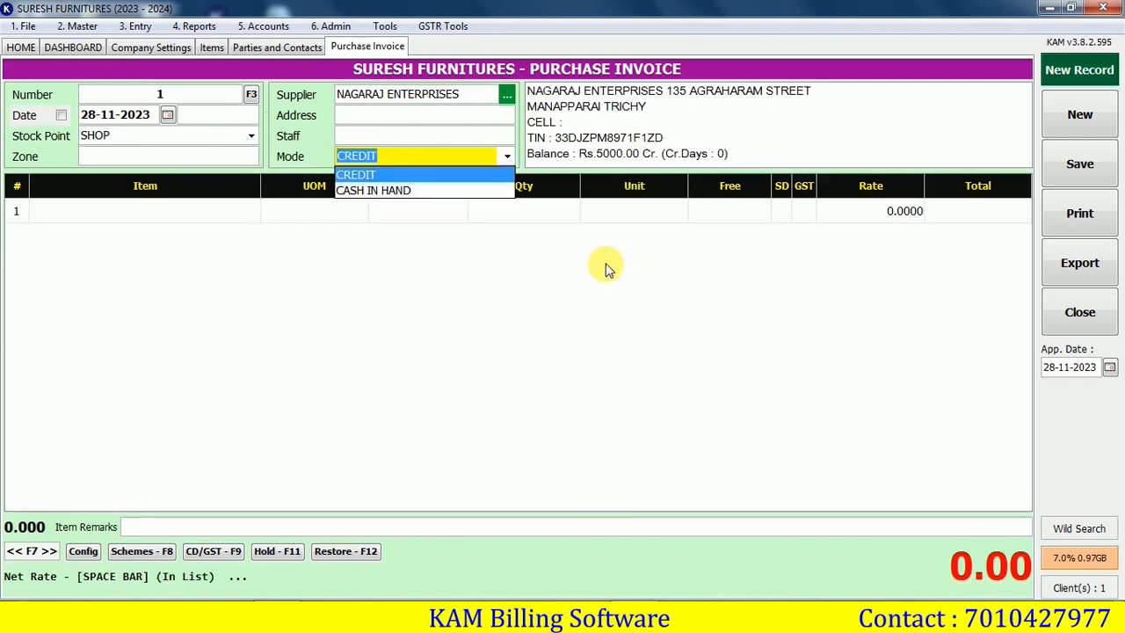
{"action": "key", "text": "Return"}
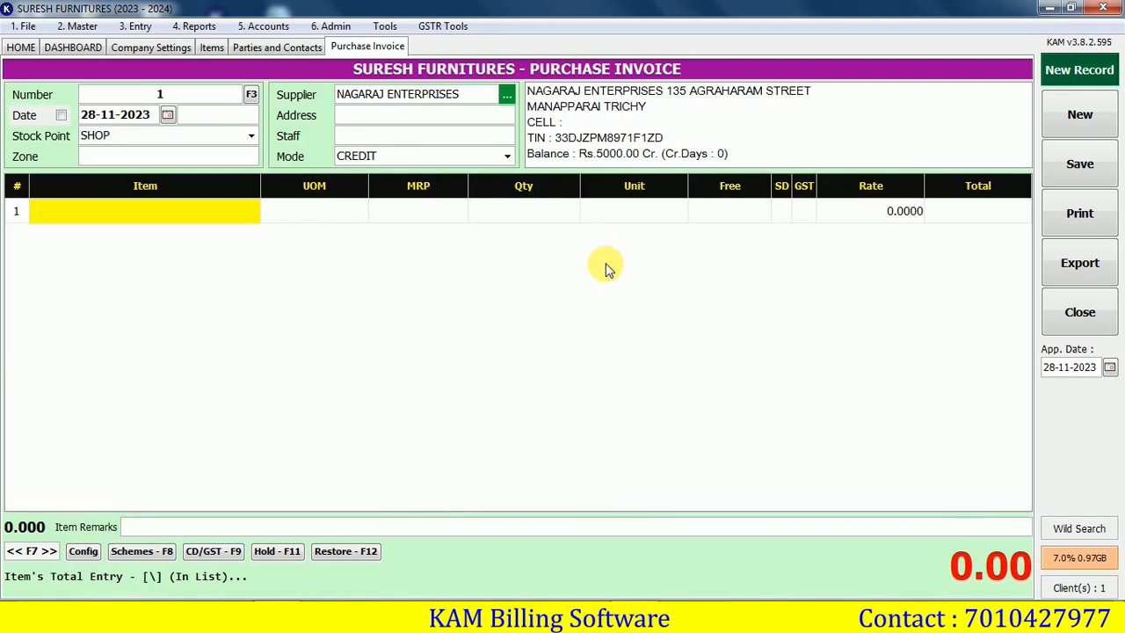
Add 5 OFFICE TABLE STEEL at 5400 as the first invoice line
{"action": "type", "text": "OF"}
{"action": "key", "text": "Return"}
{"action": "type", "text": "5"}
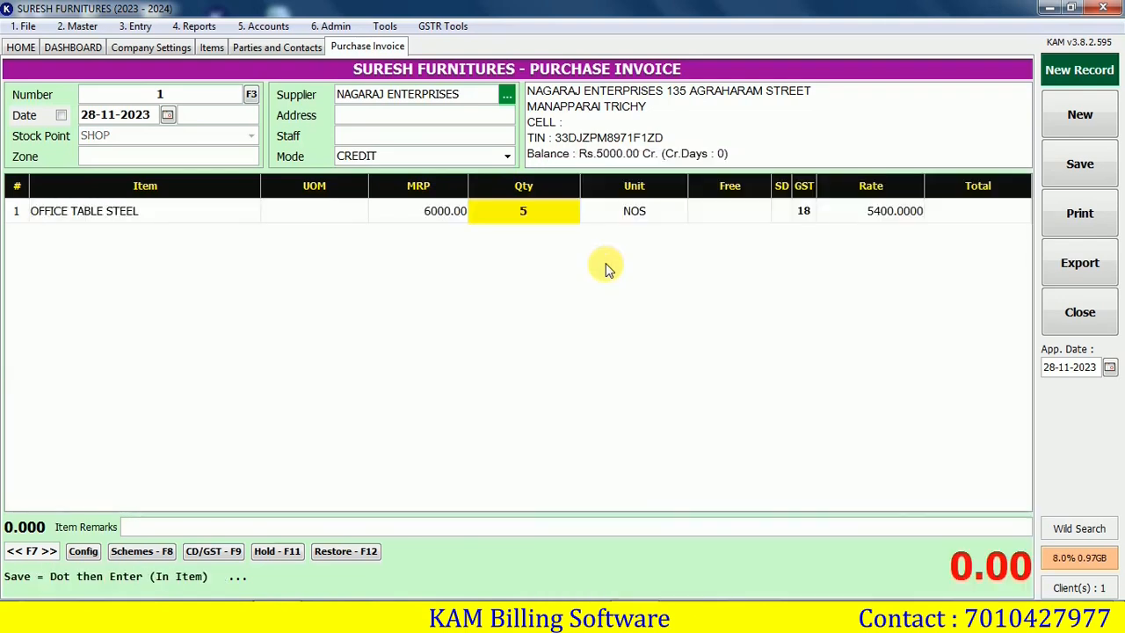
{"action": "key", "text": "Return"}
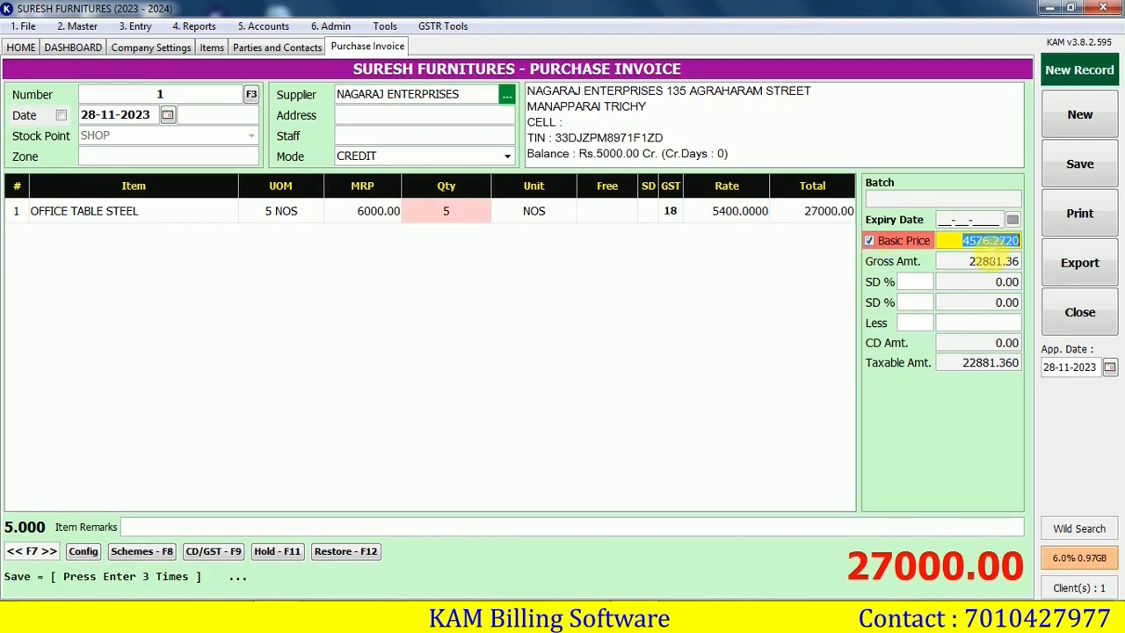
Add 4 BABY CHAIR ABC (P) on the second invoice line
{"action": "key", "text": "Return"}
{"action": "type", "text": "ba"}
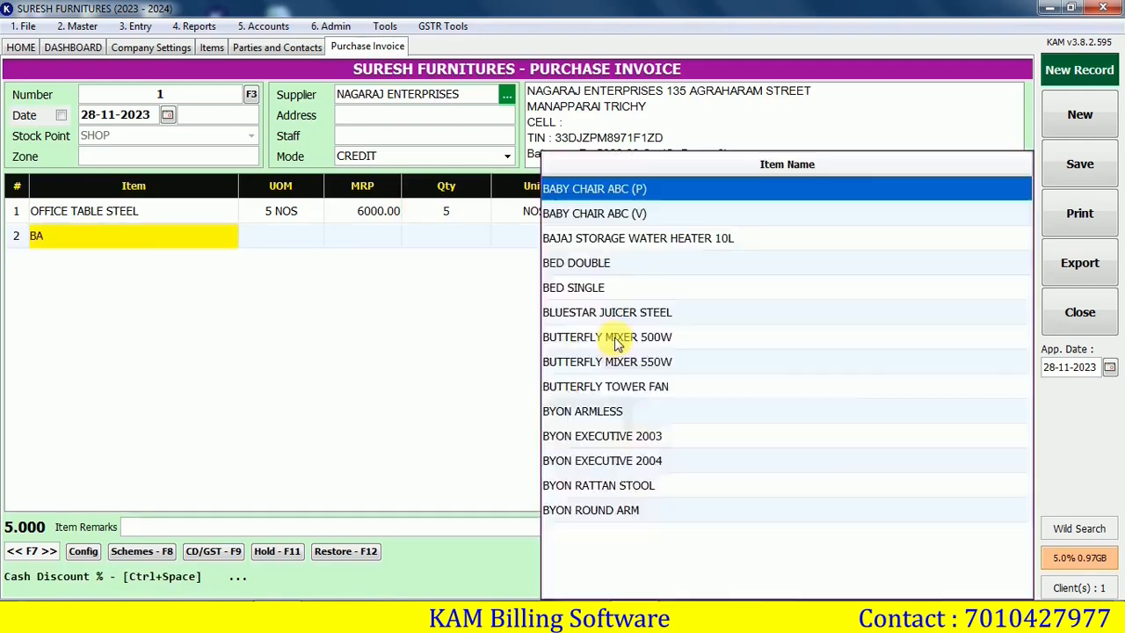
{"action": "key", "text": "Return"}
{"action": "type", "text": "4"}
{"action": "key", "text": "Return"}
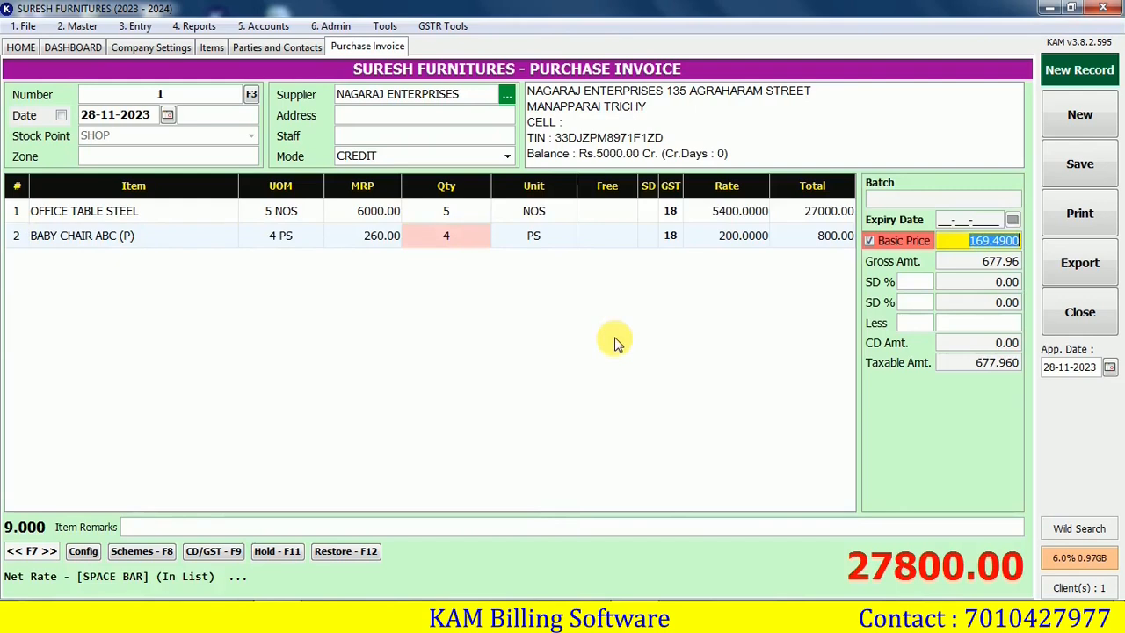
Add 5 BAJAJ STORAGE WATER HEATER 10L at basic price 8060 with a 2% discount
{"action": "key", "text": "Return"}
{"action": "type", "text": "baj"}
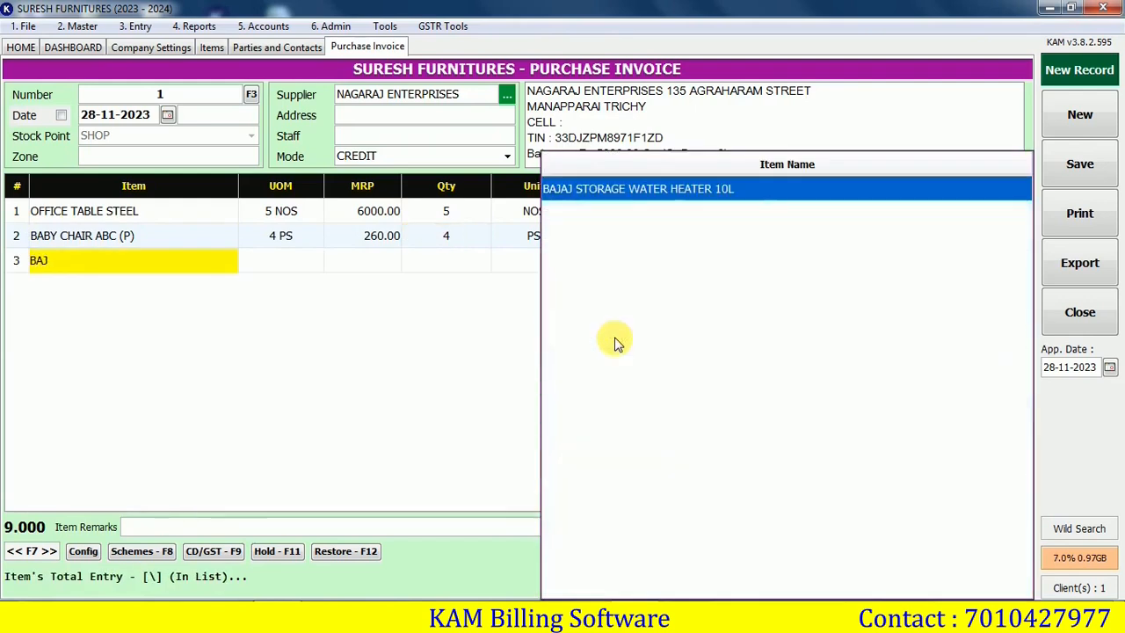
{"action": "key", "text": "Return"}
{"action": "type", "text": "5"}
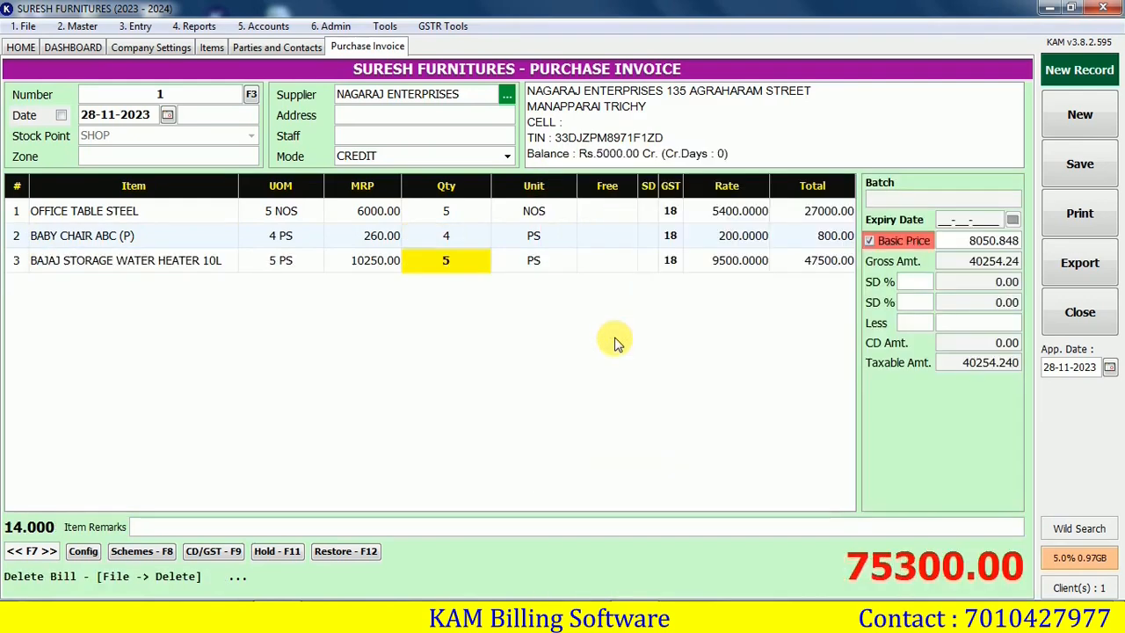
{"action": "key", "text": "Return"}
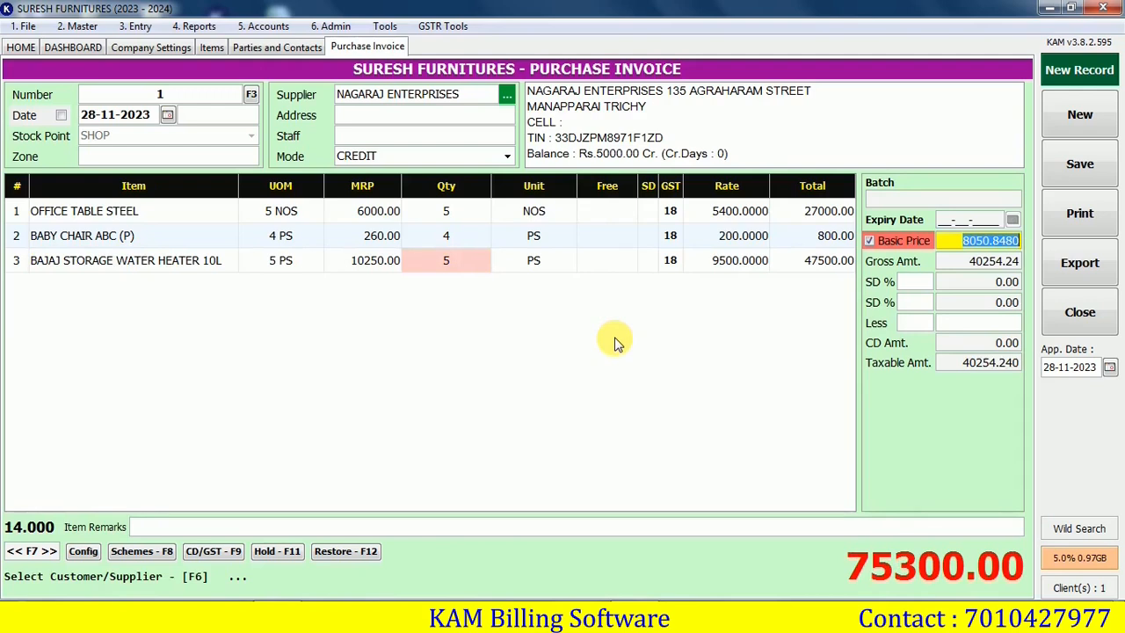
{"action": "type", "text": "8"}
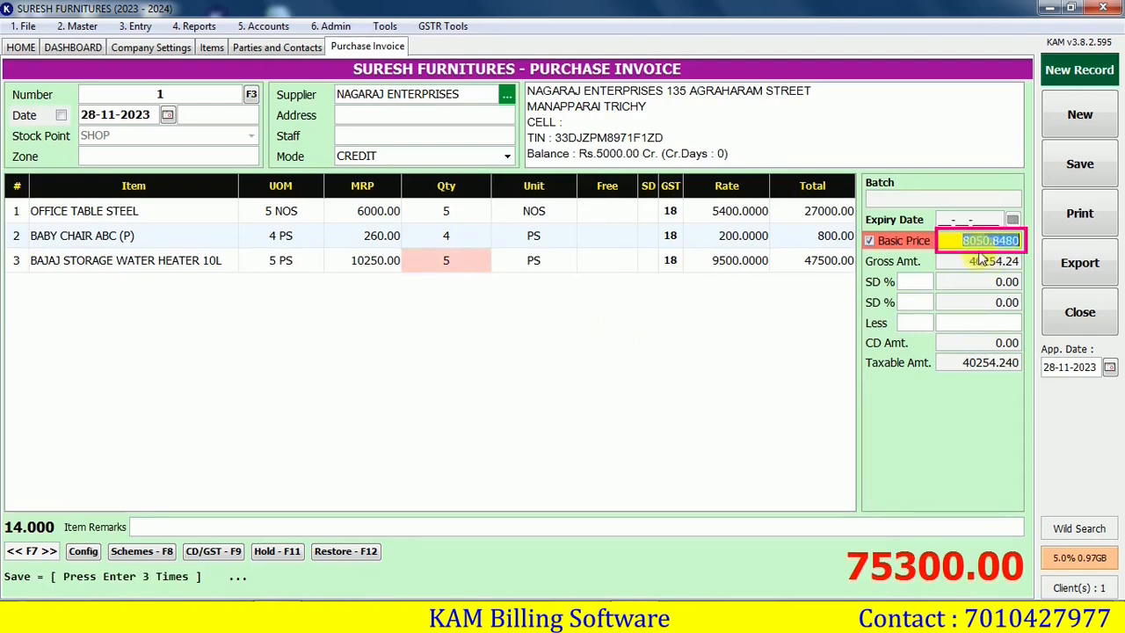
{"action": "type", "text": "060"}
{"action": "key", "text": "Return"}
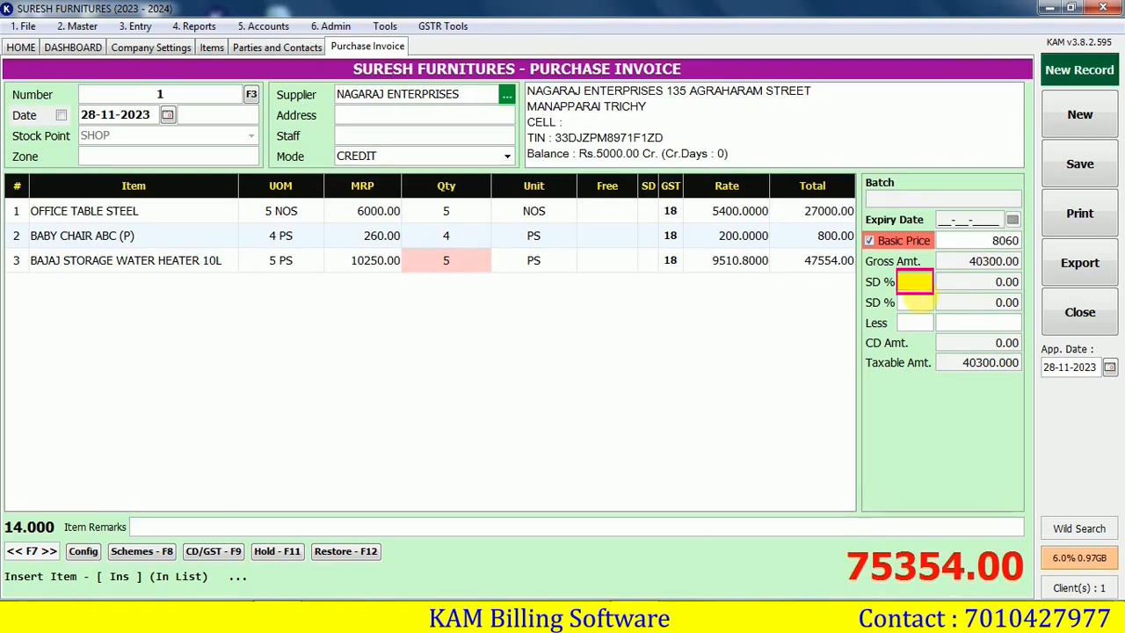
{"action": "type", "text": "2"}
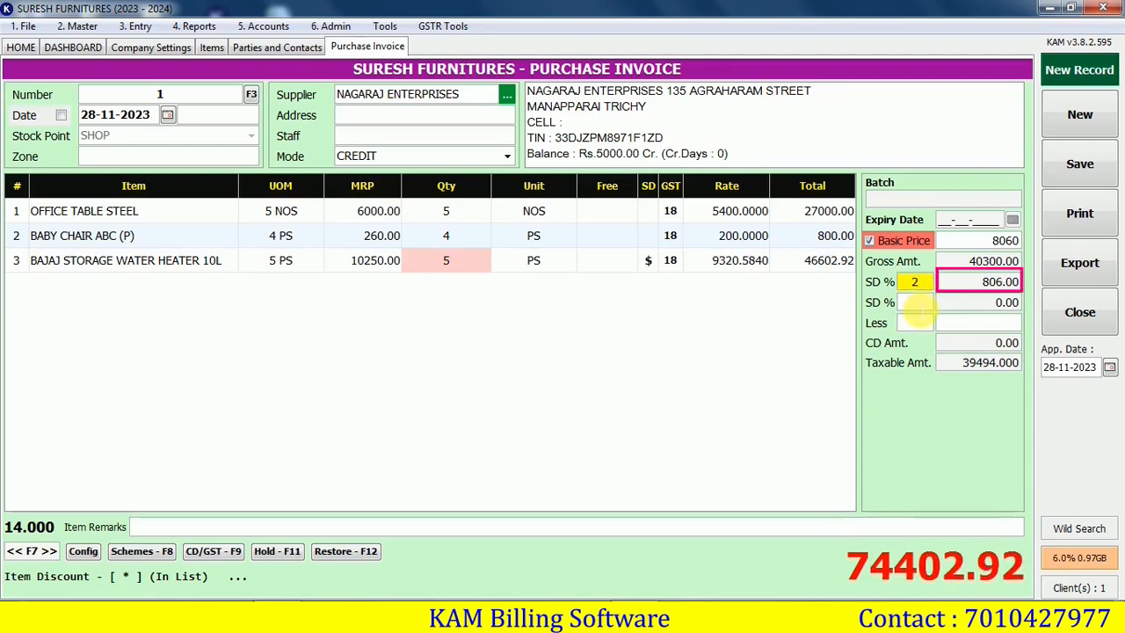
{"action": "key", "text": "Return"}
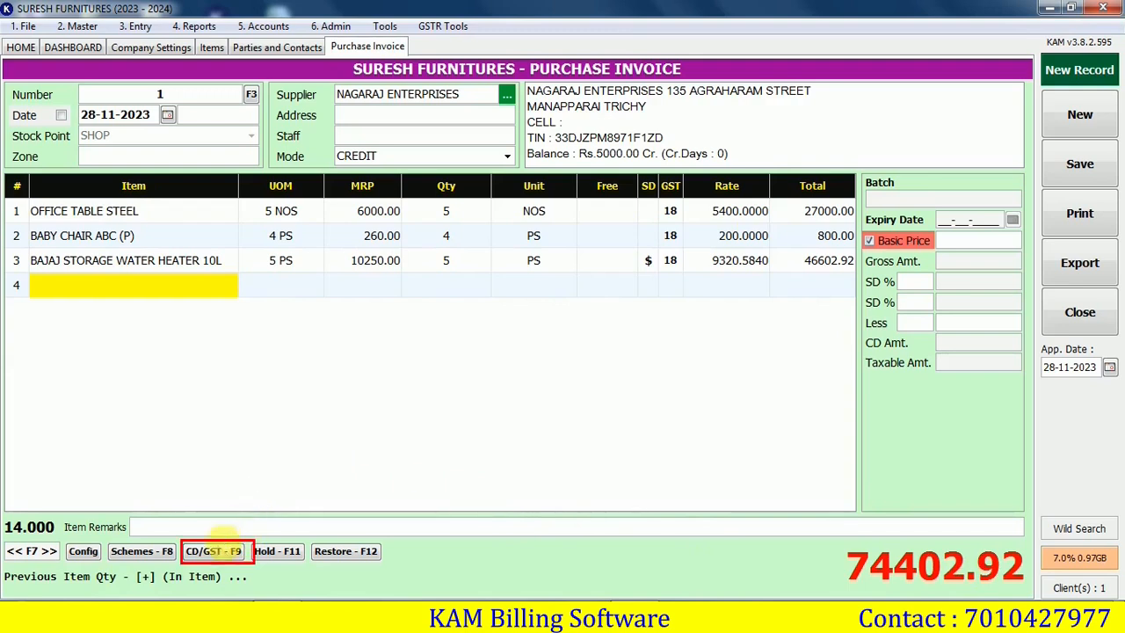
Apply a 2% cash discount and save purchase invoice 1 at 72914.87 without printing
{"action": "key", "text": "F9"}
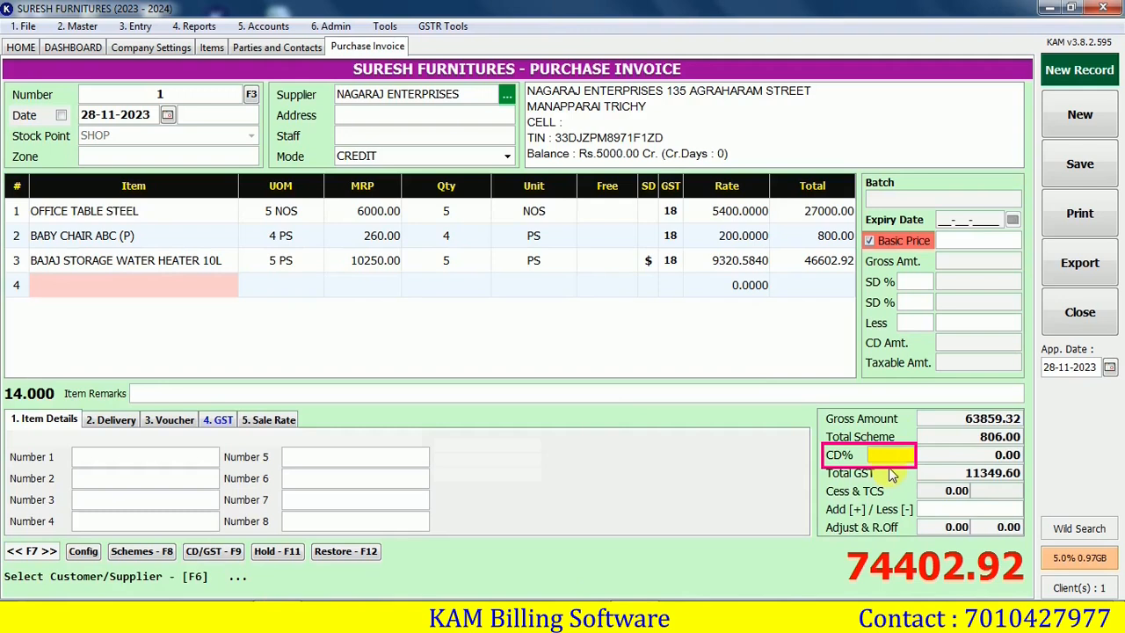
{"action": "type", "text": "2"}
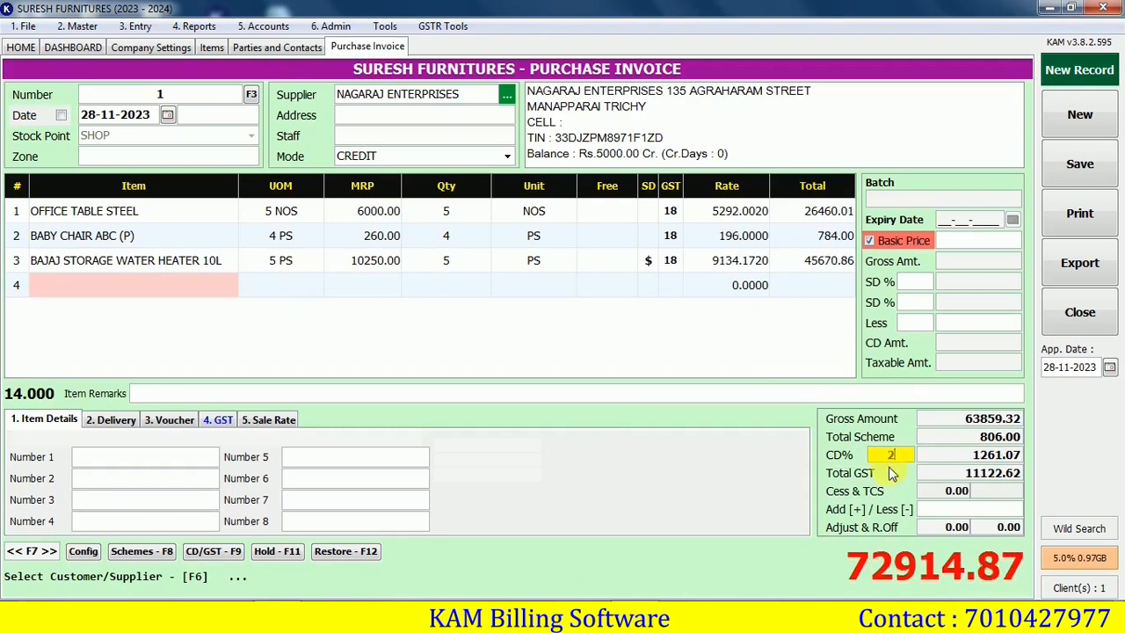
{"action": "left_click", "coordinate": [992, 439]}
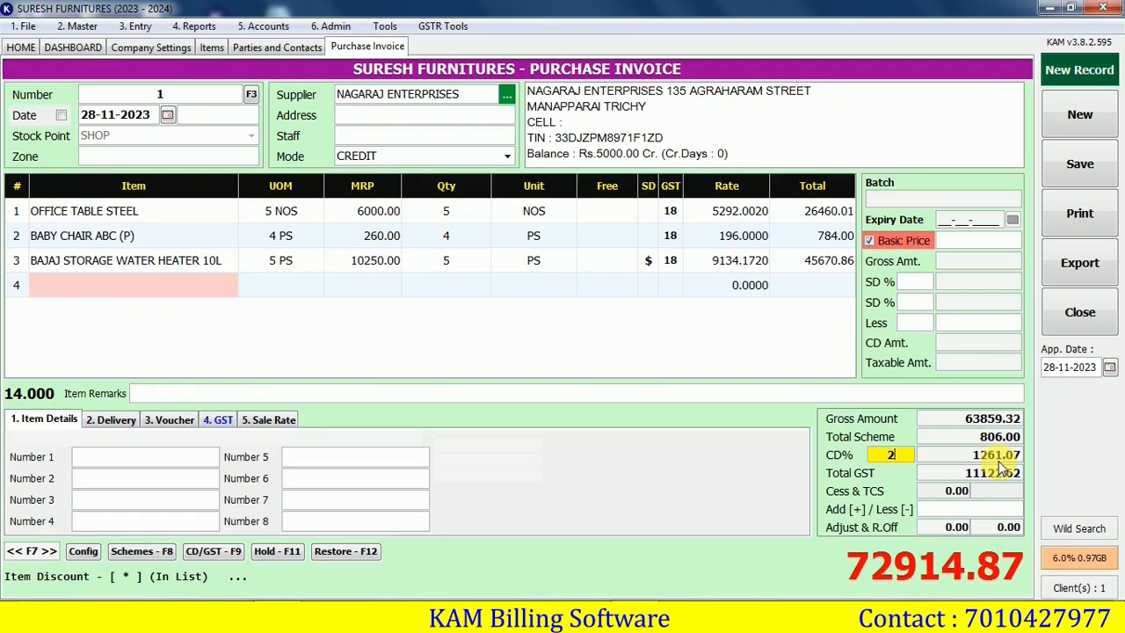
{"action": "key", "text": "ctrl+s"}
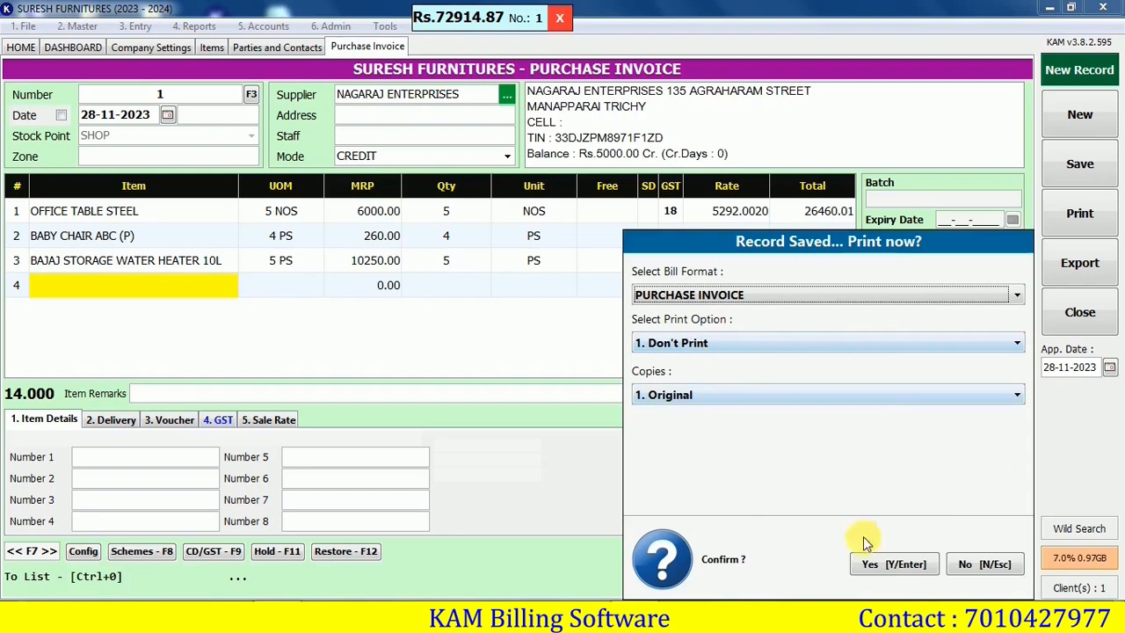
{"action": "left_click", "coordinate": [885, 566]}
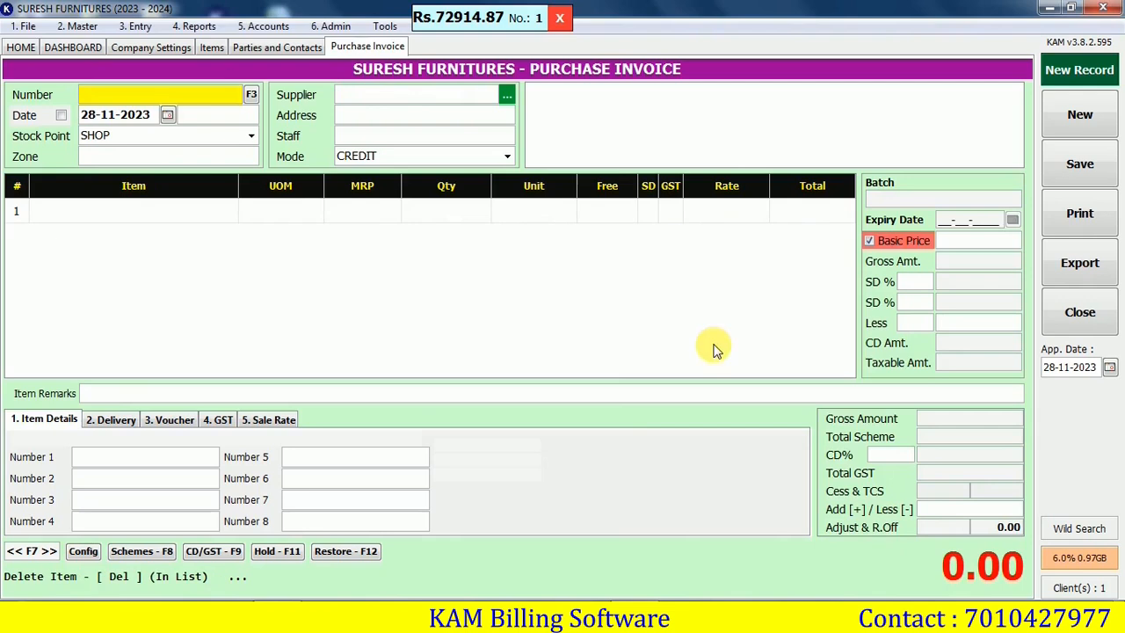
Review the refreshed Stock Statement sorted by Stock Qty: water heater, office table, and baby chair at 4
{"action": "left_click", "coordinate": [195, 26]}
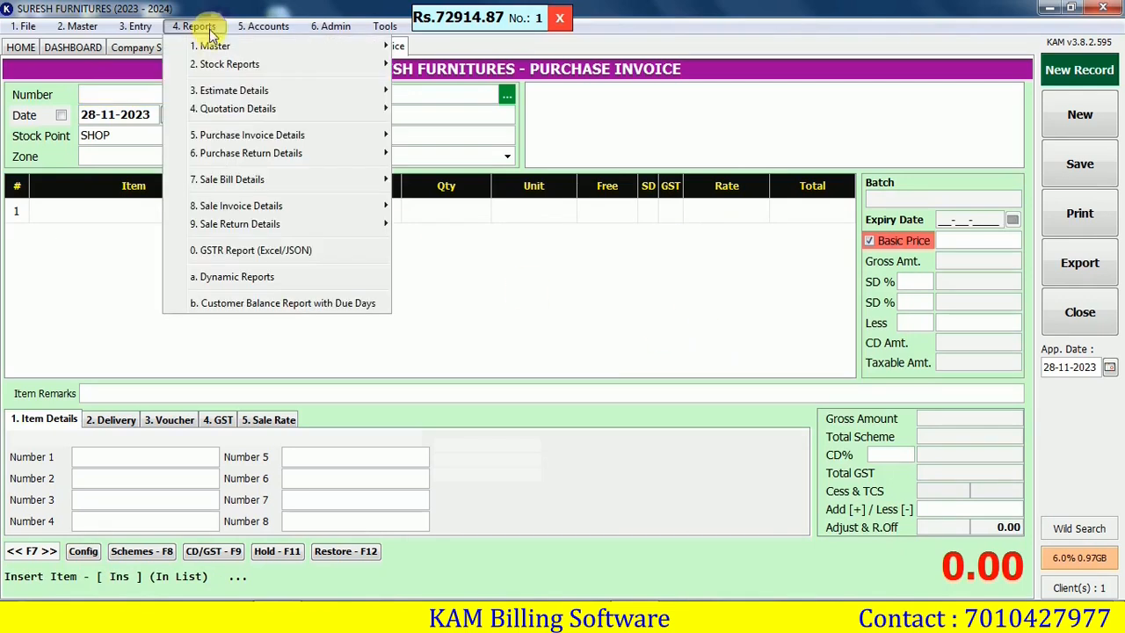
{"action": "mouse_move", "coordinate": [227, 68]}
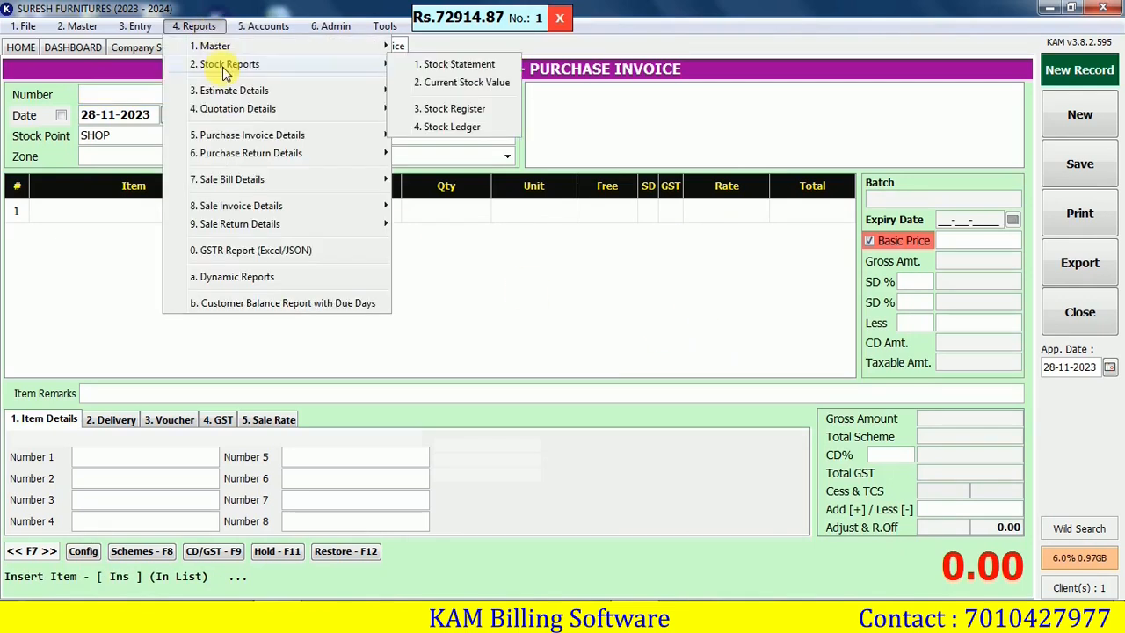
{"action": "left_click", "coordinate": [471, 67]}
{"action": "left_click", "coordinate": [961, 149]}
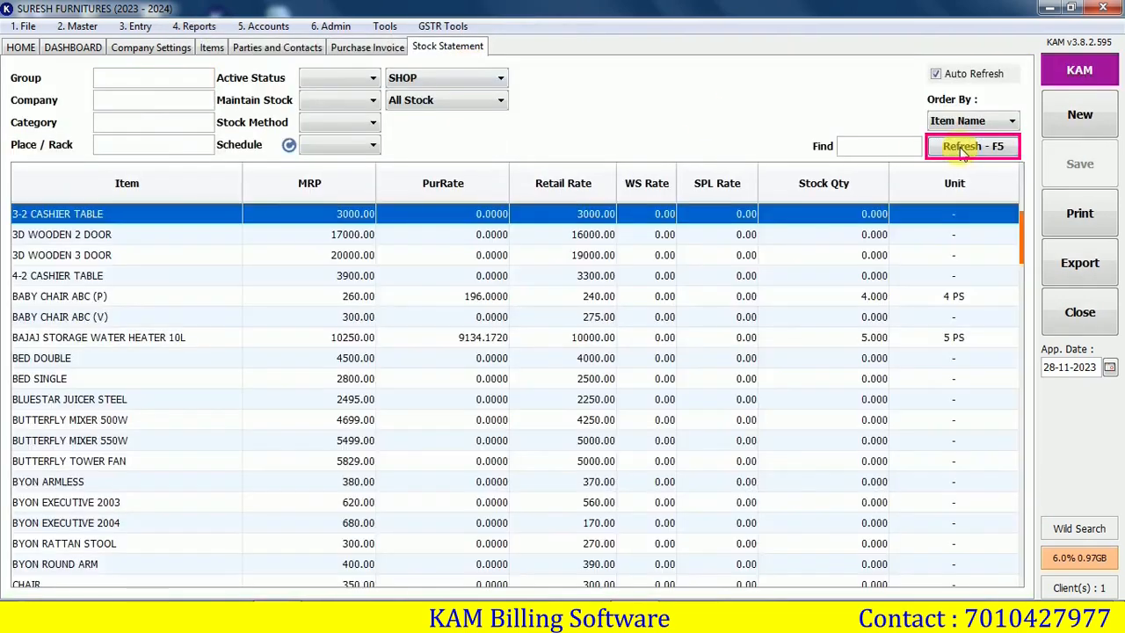
{"action": "left_click", "coordinate": [824, 183]}
{"action": "left_click", "coordinate": [824, 215]}
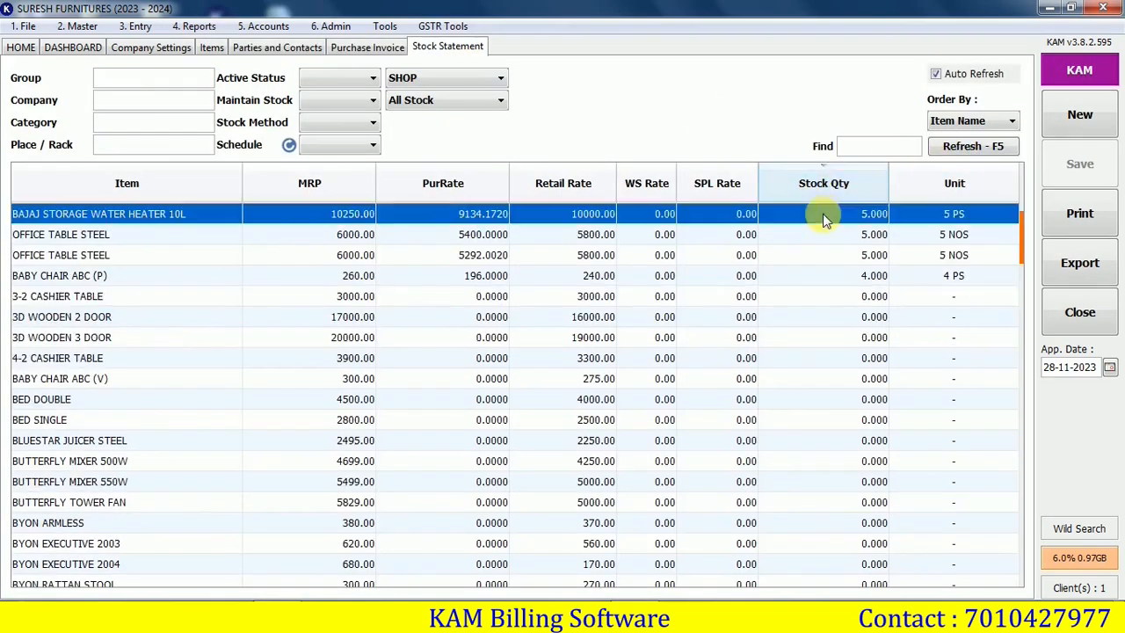
{"action": "left_click", "coordinate": [825, 255]}
{"action": "left_click", "coordinate": [830, 277]}
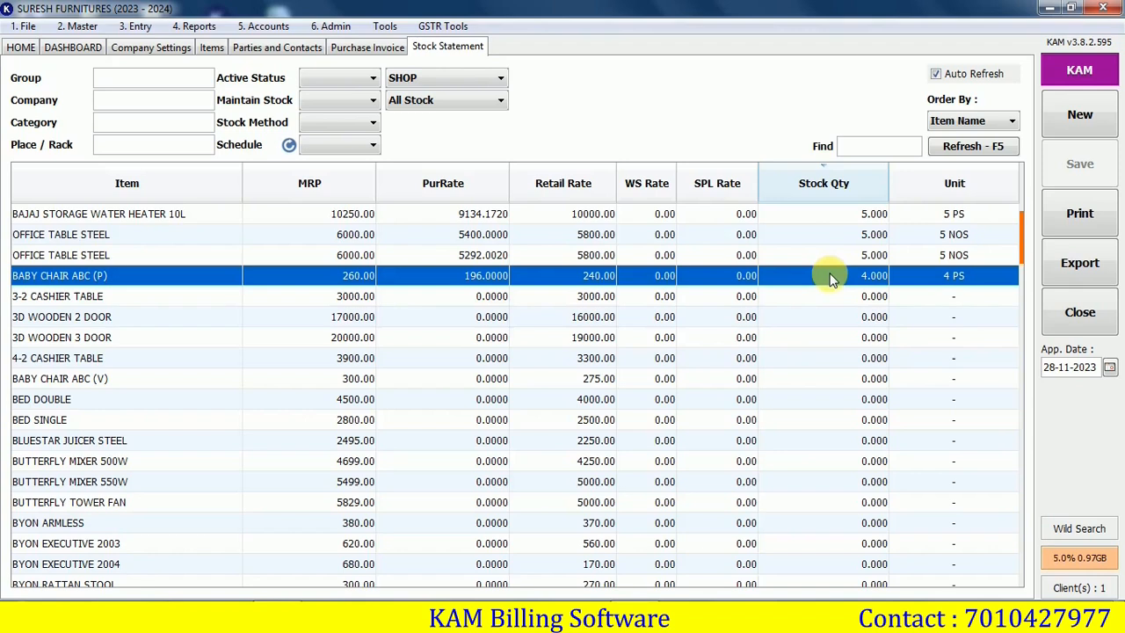
{"action": "left_click", "coordinate": [21, 47]}
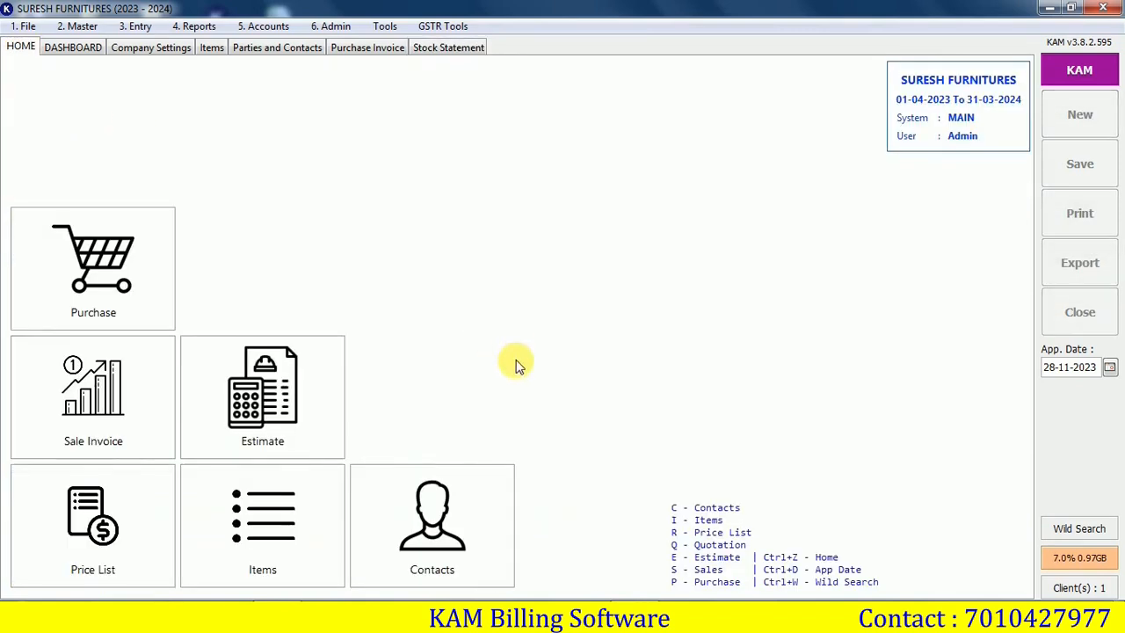
Start a new credit sale invoice for the customer matched by 'SA'
{"action": "left_click", "coordinate": [118, 418]}
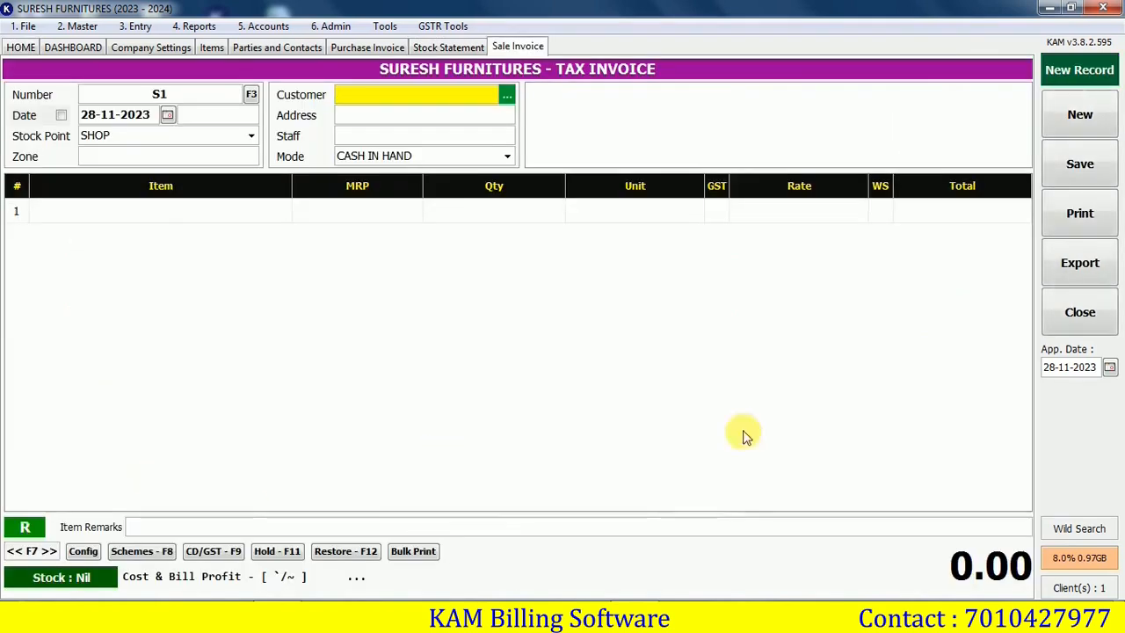
{"action": "type", "text": "SA"}
{"action": "key", "text": "Return"}
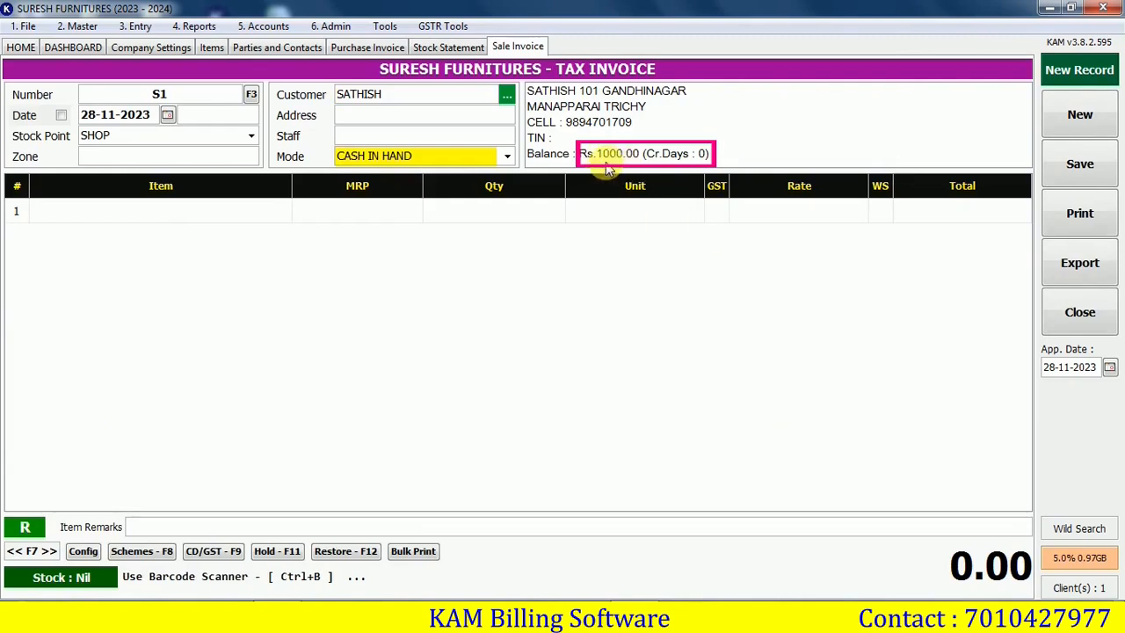
{"action": "key", "text": "alt+Down"}
{"action": "key", "text": "Up"}
{"action": "key", "text": "Return"}
Add one BABY CHAIR ABC (P) and one BAJAJ STORAGE WATER HEATER 10L, totalling 10240.00
{"action": "type", "text": "BA"}
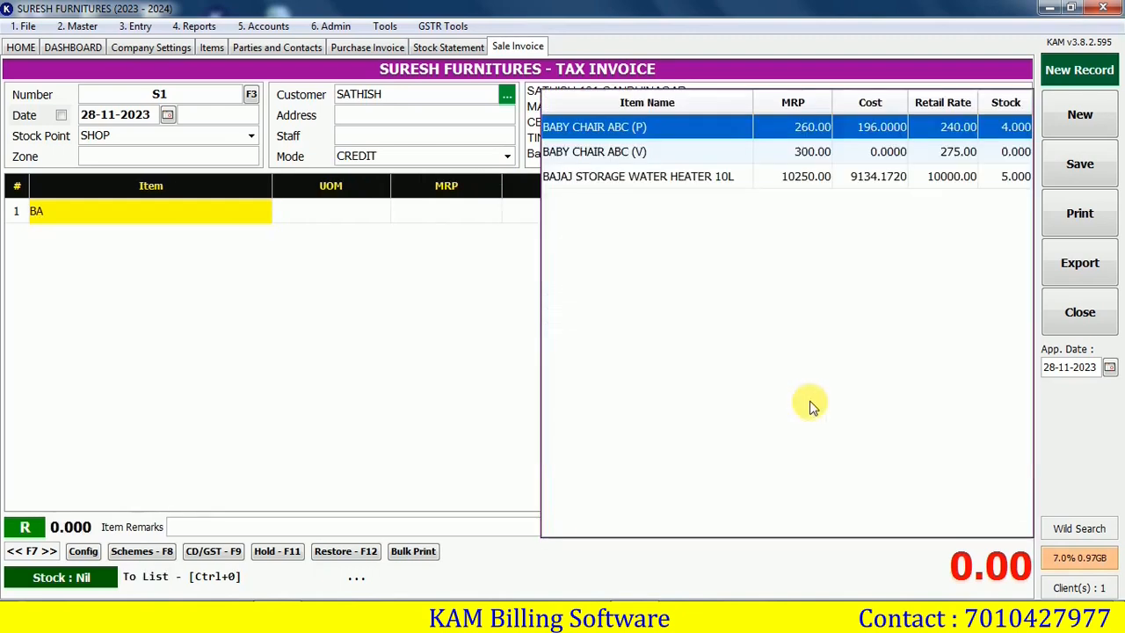
{"action": "key", "text": "Return"}
{"action": "key", "text": "Return"}
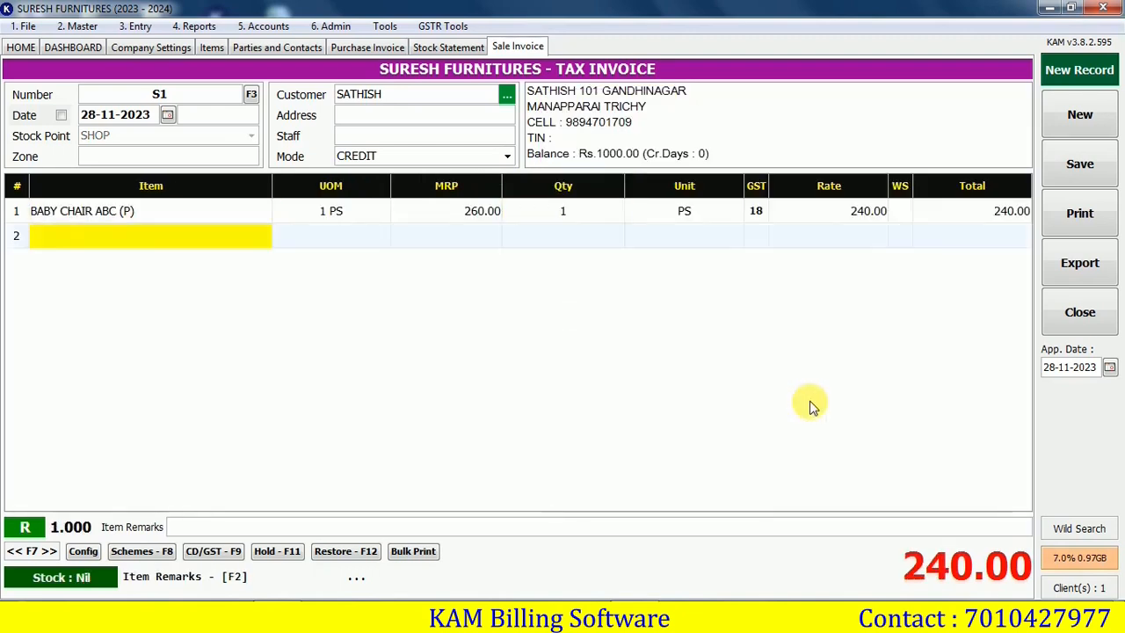
{"action": "type", "text": "BAJ"}
{"action": "key", "text": "Return"}
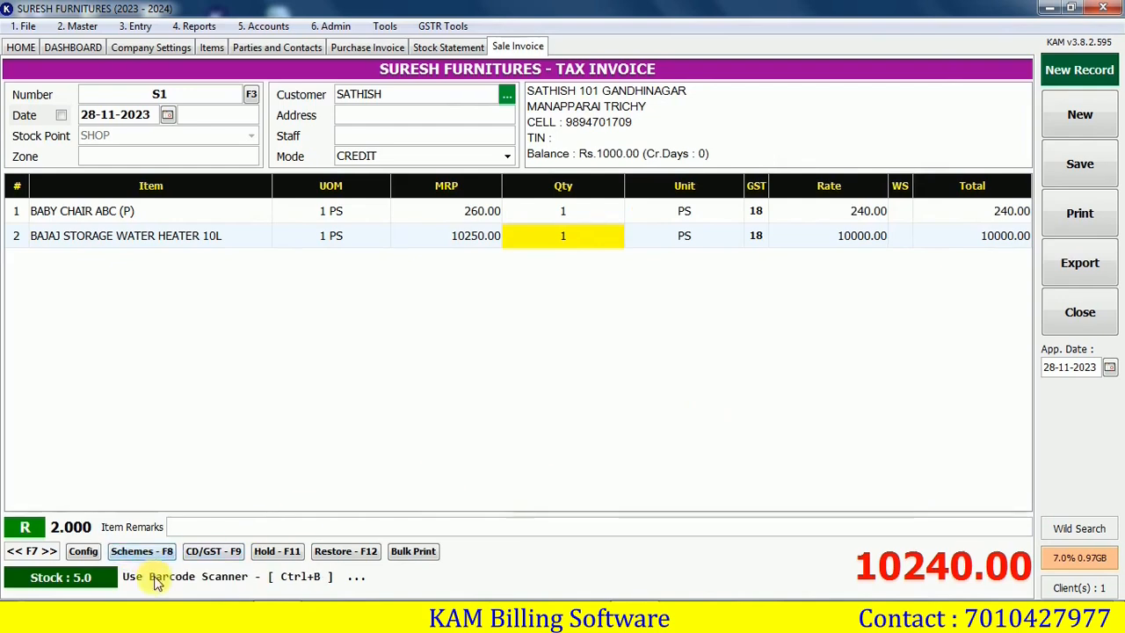
{"action": "key", "text": "F8"}
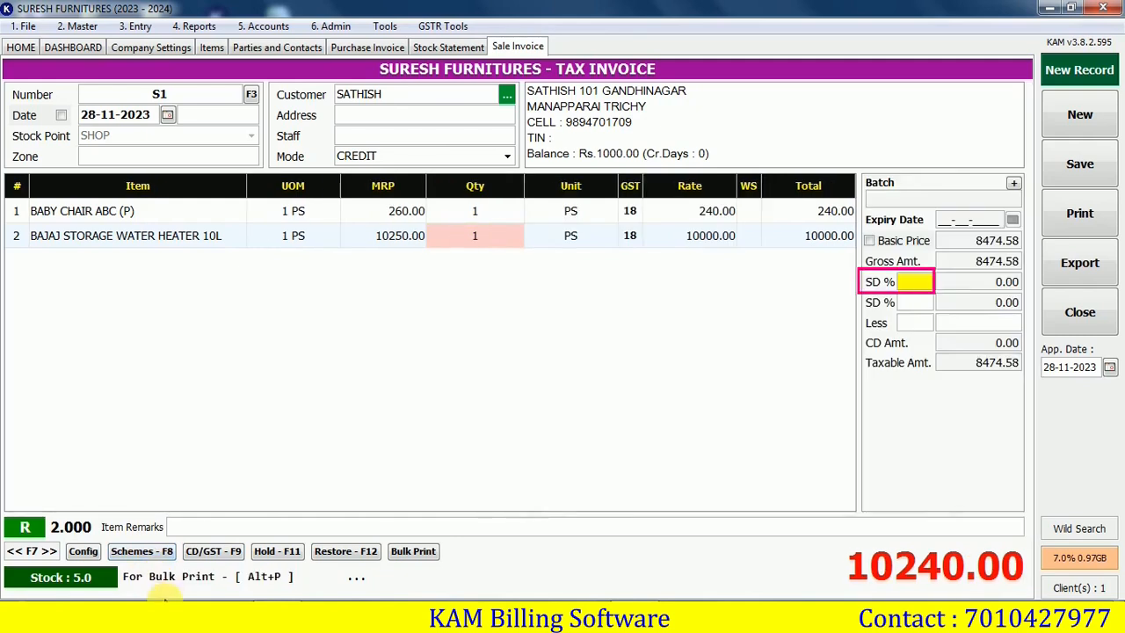
Give the heater 1% scheme discount and the bill 1% CD, then save S1 at 10039.00 with preview
{"action": "type", "text": "1"}
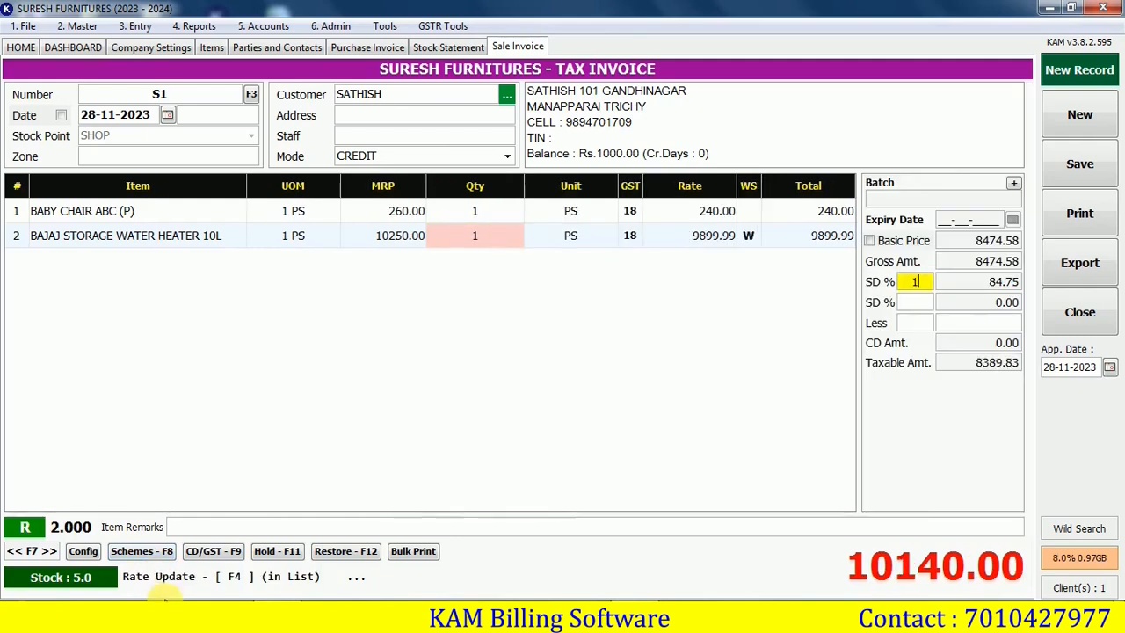
{"action": "key", "text": "Return"}
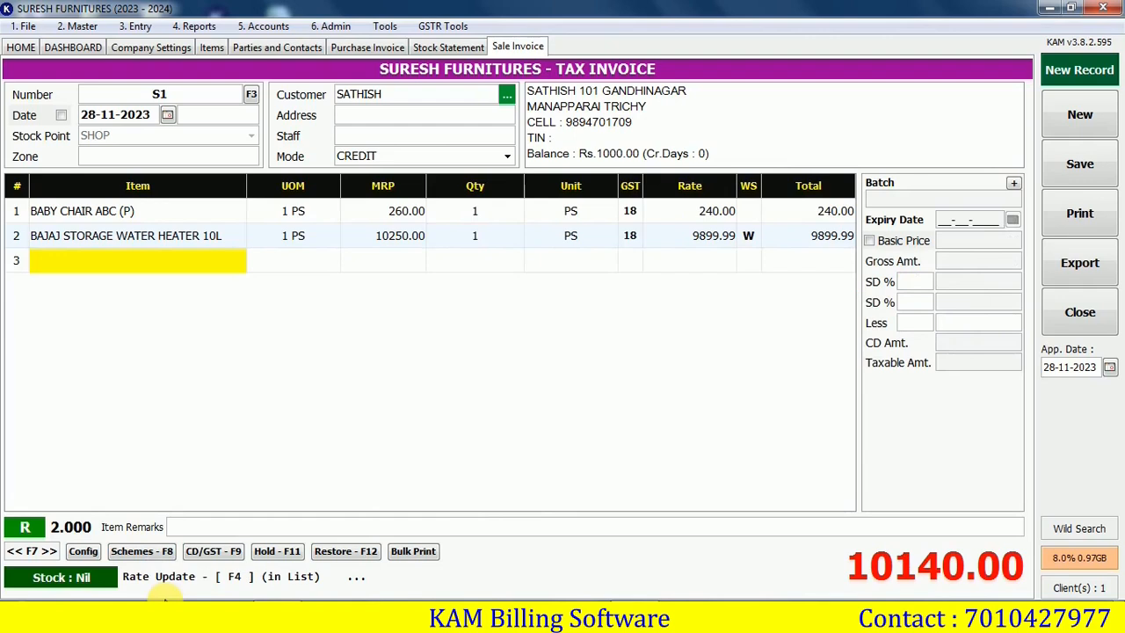
{"action": "left_click", "coordinate": [211, 551]}
{"action": "type", "text": "1"}
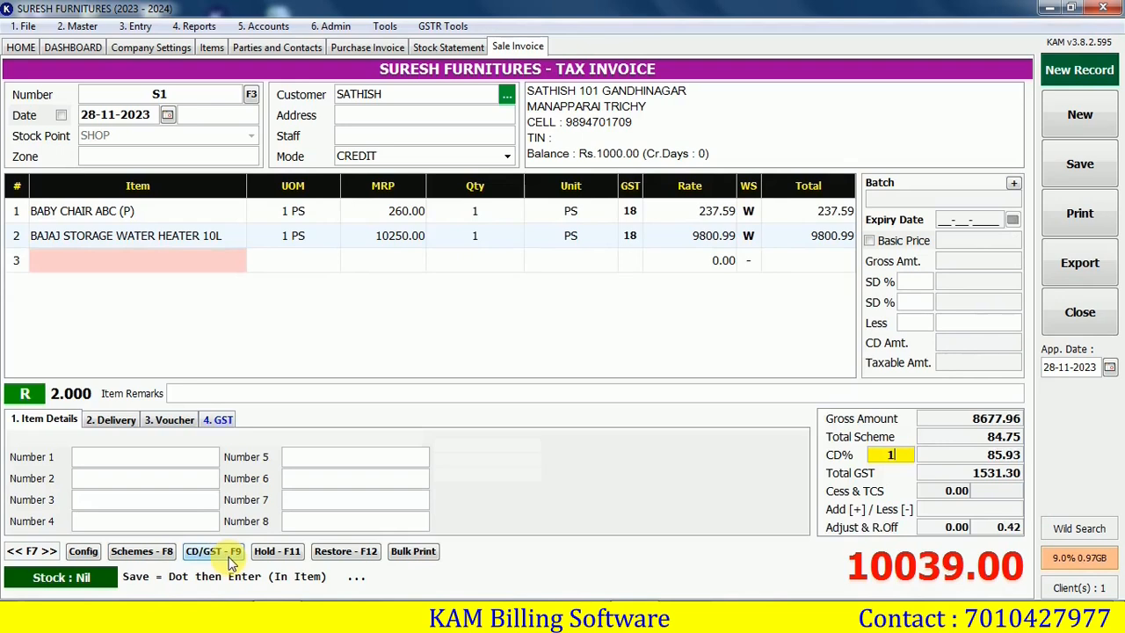
{"action": "key", "text": "Return"}
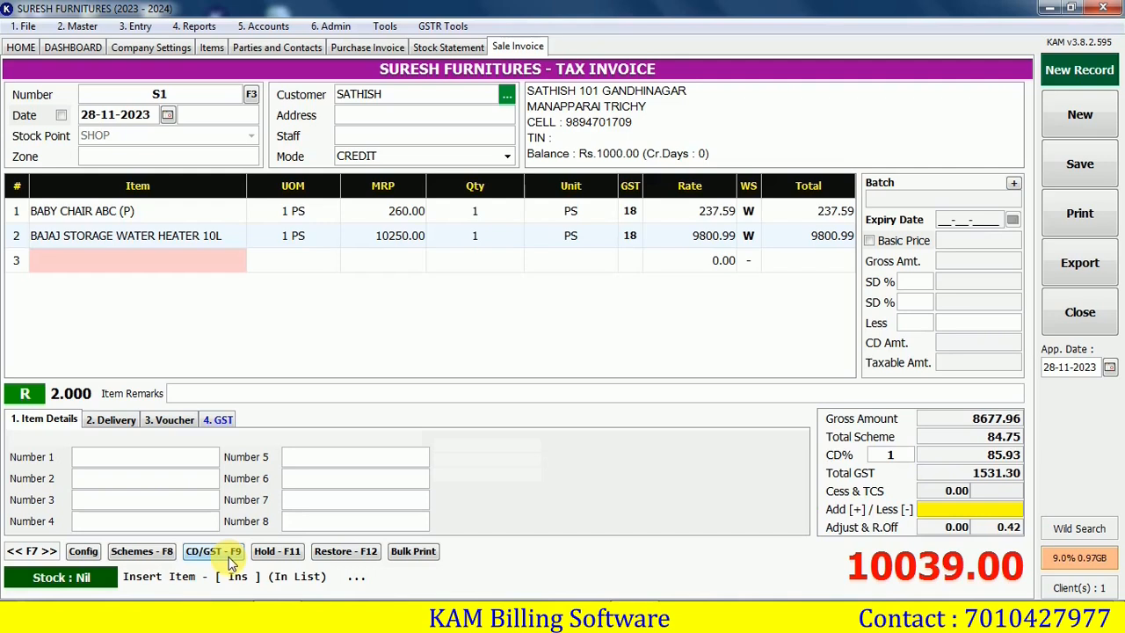
{"action": "key", "text": "ctrl+s"}
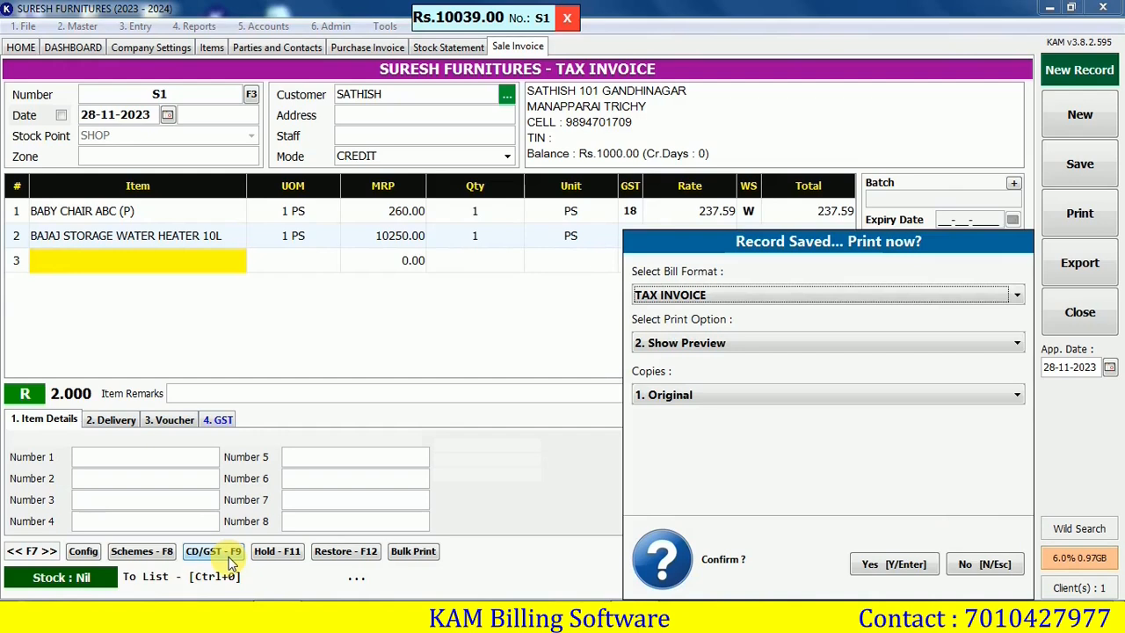
{"action": "key", "text": "Return"}
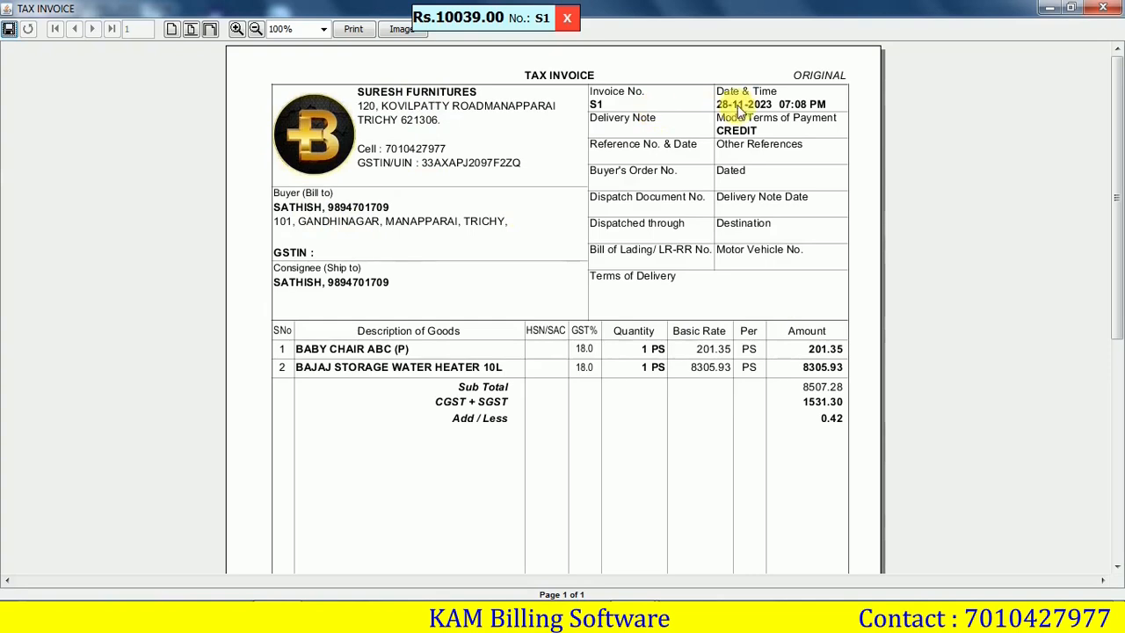
Scroll through the S1 tax invoice preview, zoom out twice to the full page, then close it
{"action": "left_click_drag", "start_coordinate": [1117, 141], "coordinate": [1118, 246]}
{"action": "scroll", "coordinate": [829, 261], "scroll_direction": "down", "scroll_amount": 3}
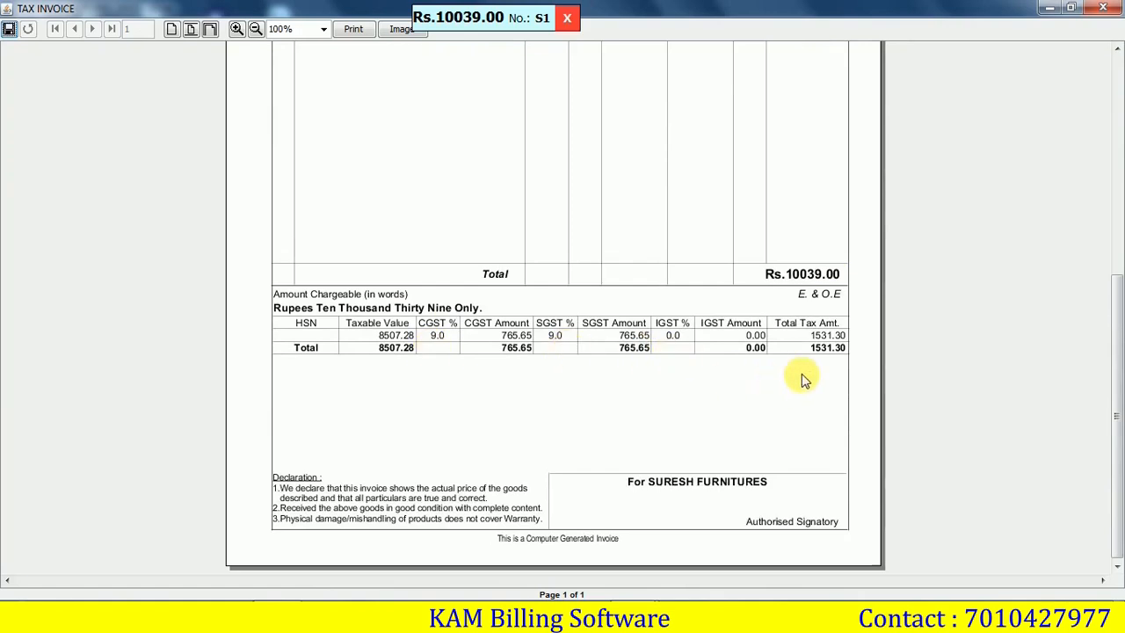
{"action": "scroll", "coordinate": [802, 378], "scroll_direction": "up", "scroll_amount": 10}
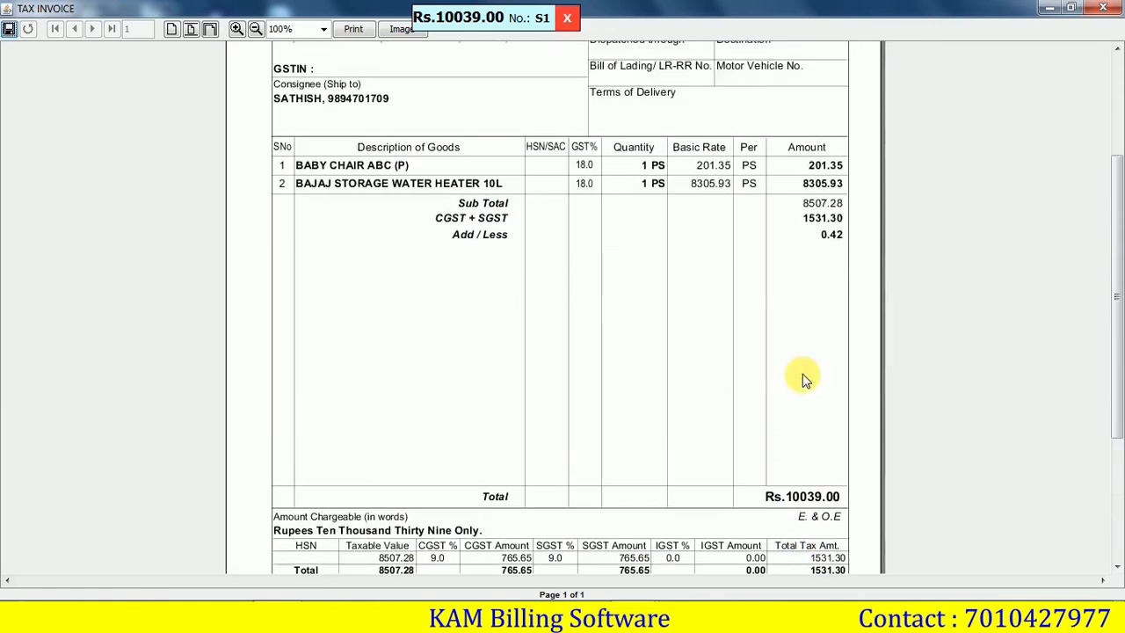
{"action": "left_click", "coordinate": [255, 29]}
{"action": "left_click", "coordinate": [255, 29]}
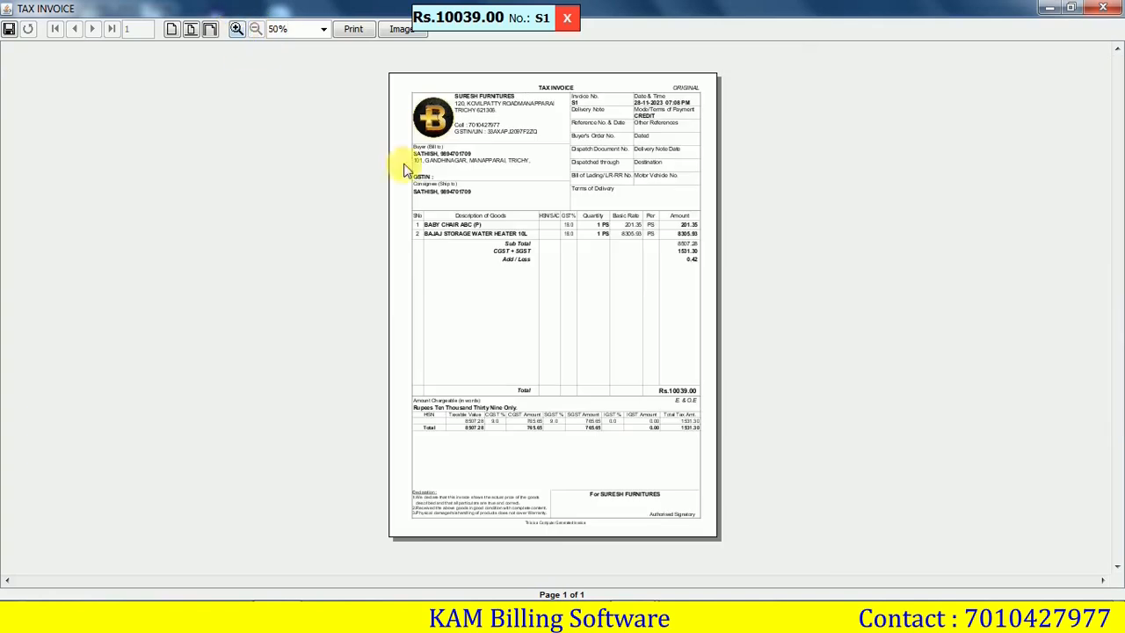
{"action": "left_click", "coordinate": [1109, 10]}
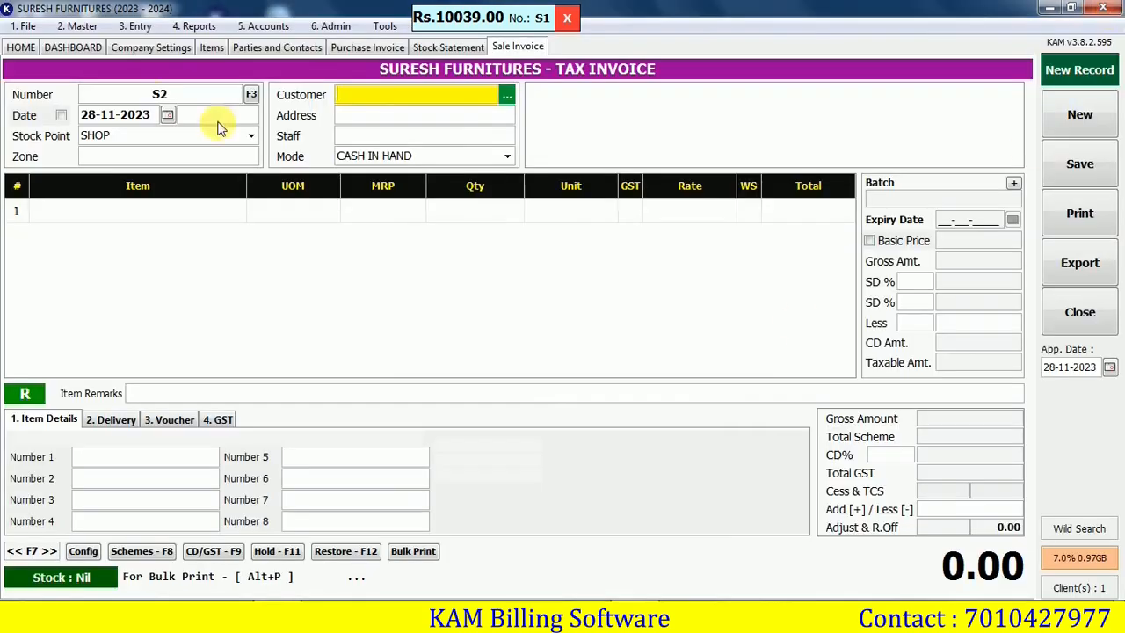
Refresh the Stock Statement sorted by quantity and open BABY CHAIR ABC (P)'s stock ledger, closing stock 3
{"action": "left_click", "coordinate": [194, 25]}
{"action": "mouse_move", "coordinate": [231, 69]}
{"action": "left_click", "coordinate": [466, 67]}
{"action": "left_click", "coordinate": [967, 153]}
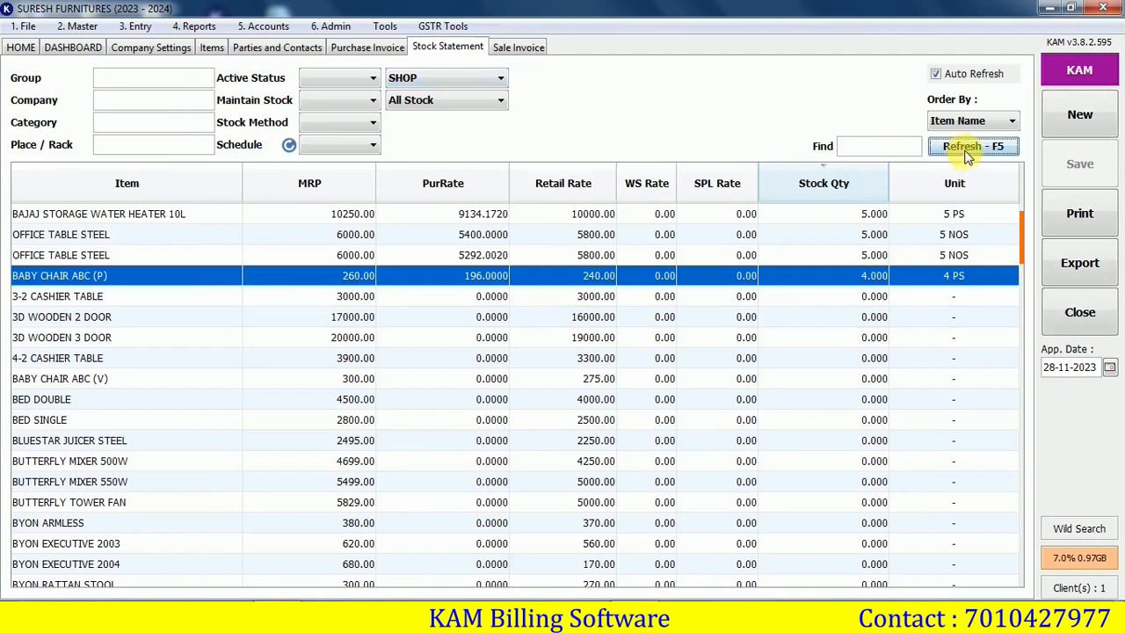
{"action": "double_click", "coordinate": [877, 181]}
{"action": "left_click", "coordinate": [870, 257]}
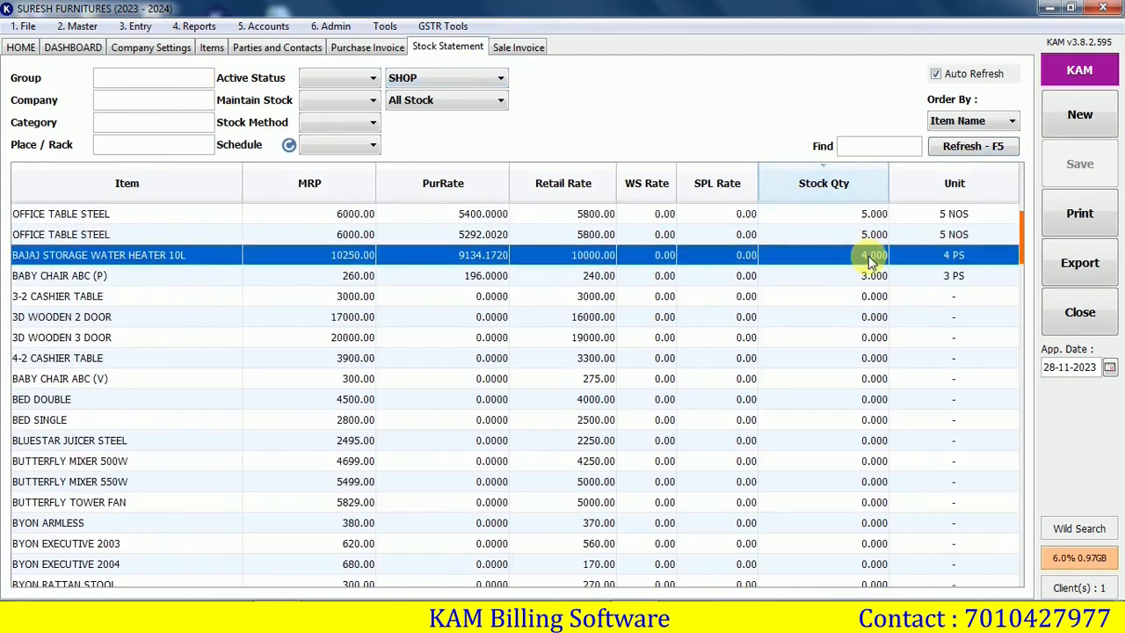
{"action": "left_click", "coordinate": [870, 278]}
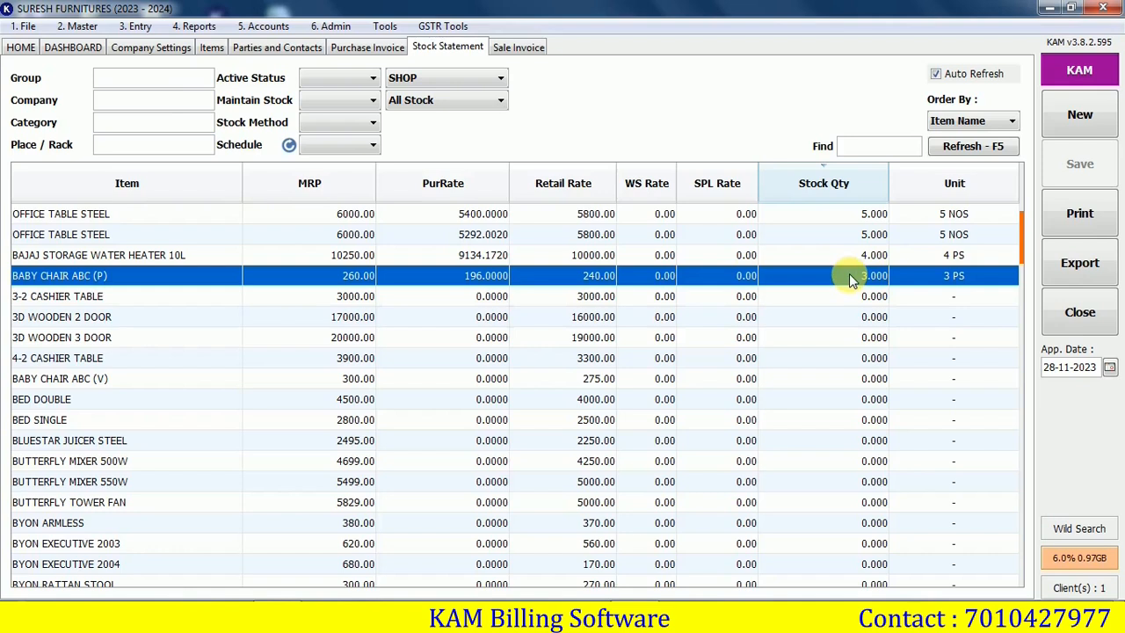
{"action": "double_click", "coordinate": [849, 276]}
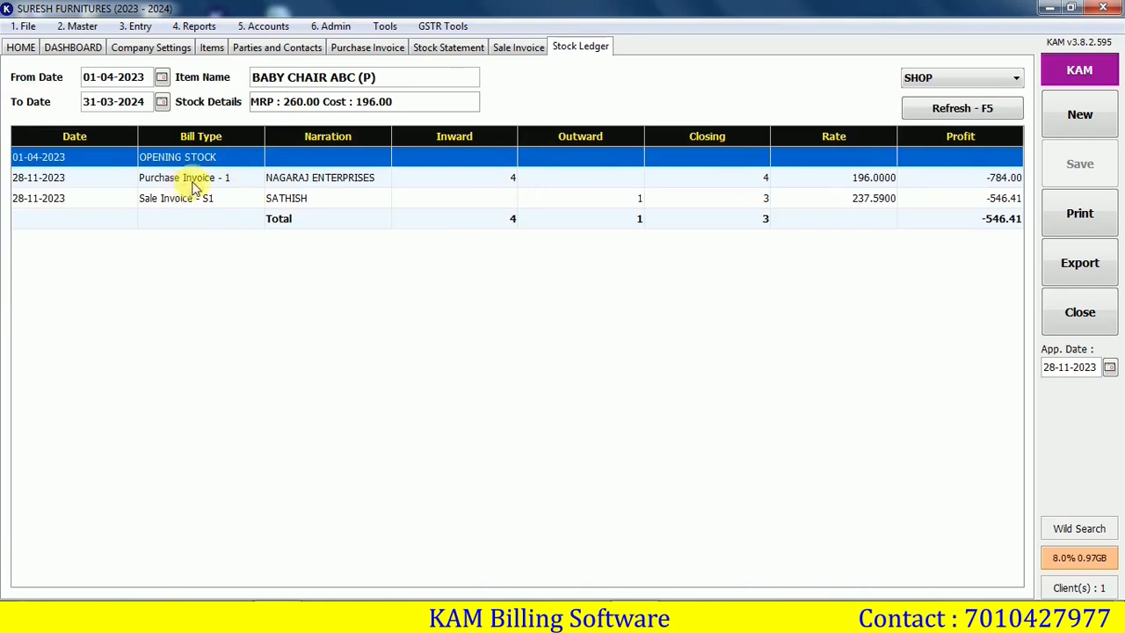
Inspect the chair ledger's purchase, Sale Invoice S1 and totals rows: cost 196.00, profit -546.41
{"action": "left_click", "coordinate": [508, 180]}
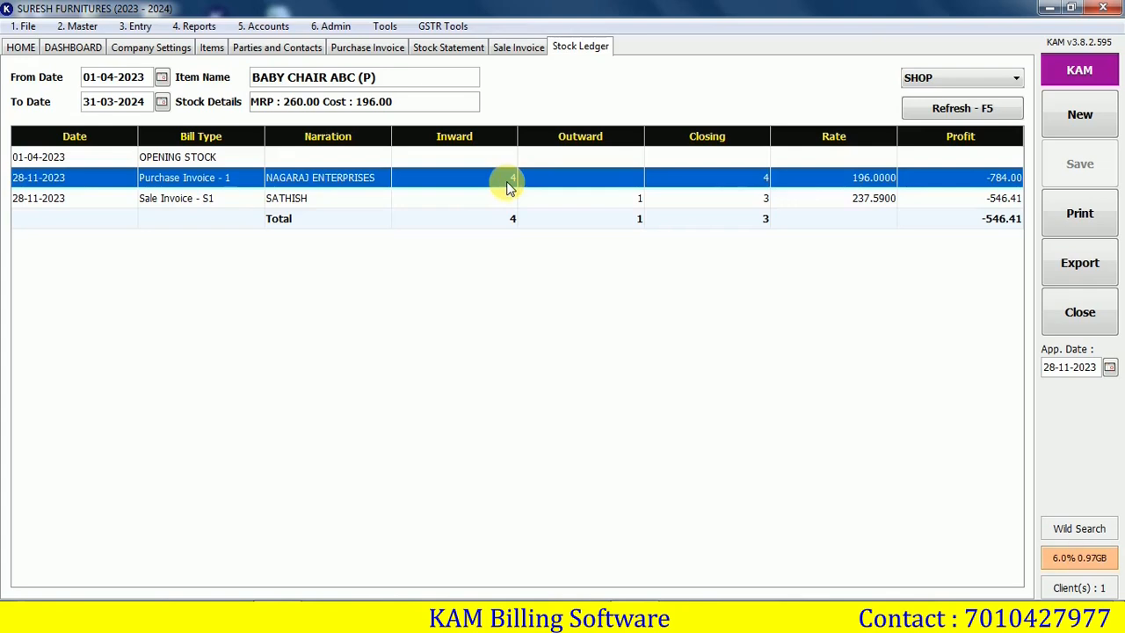
{"action": "left_click", "coordinate": [605, 202]}
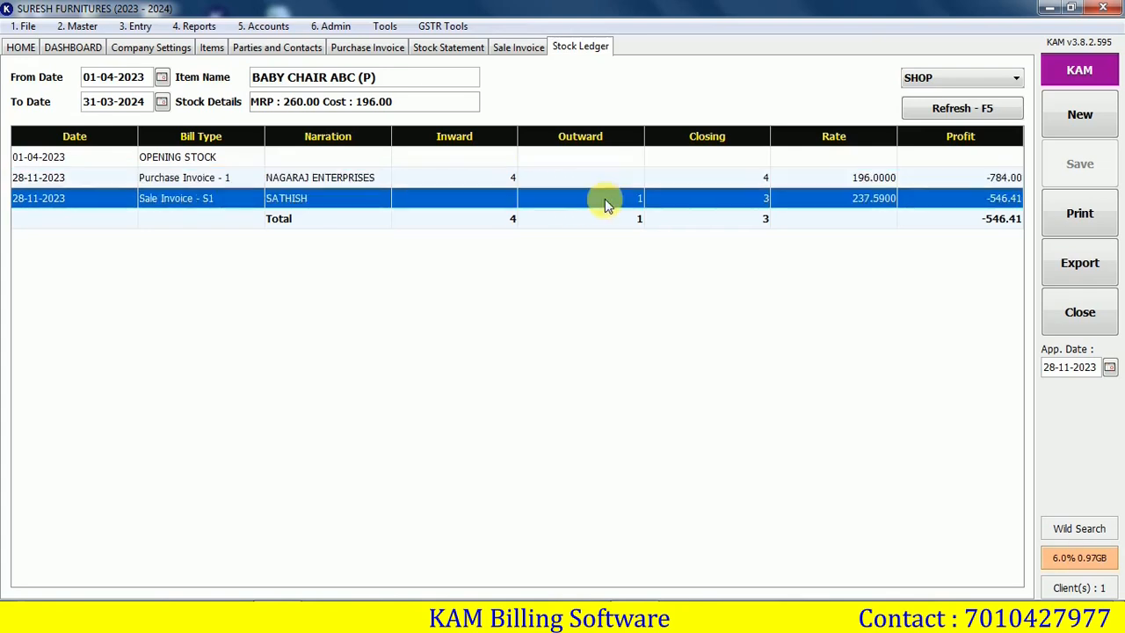
{"action": "left_click", "coordinate": [744, 226]}
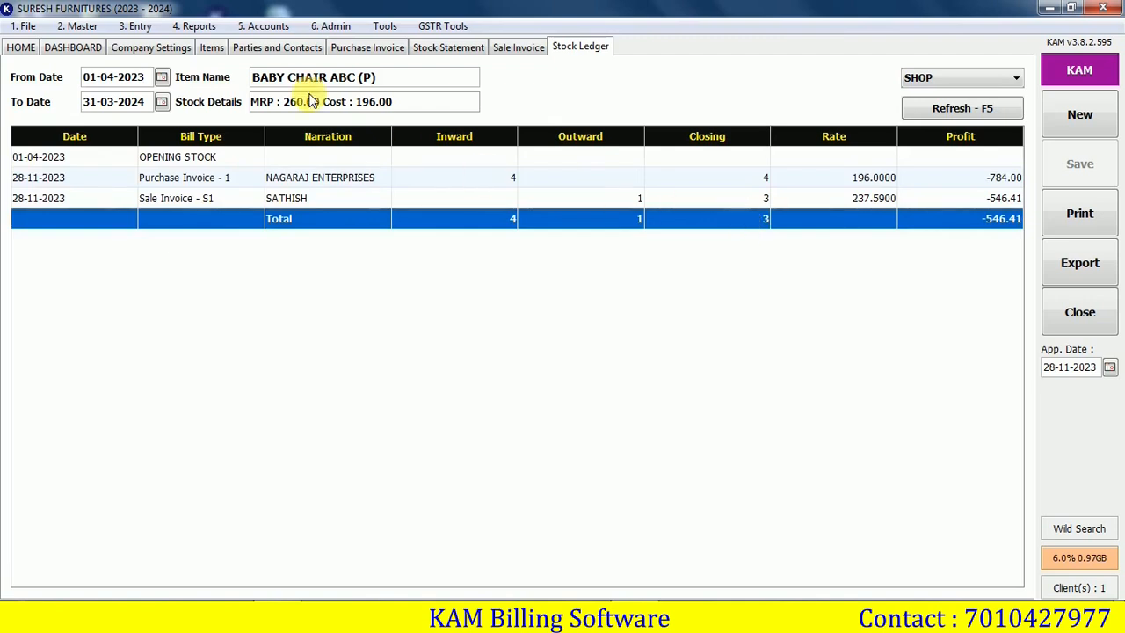
{"action": "left_click", "coordinate": [265, 25]}
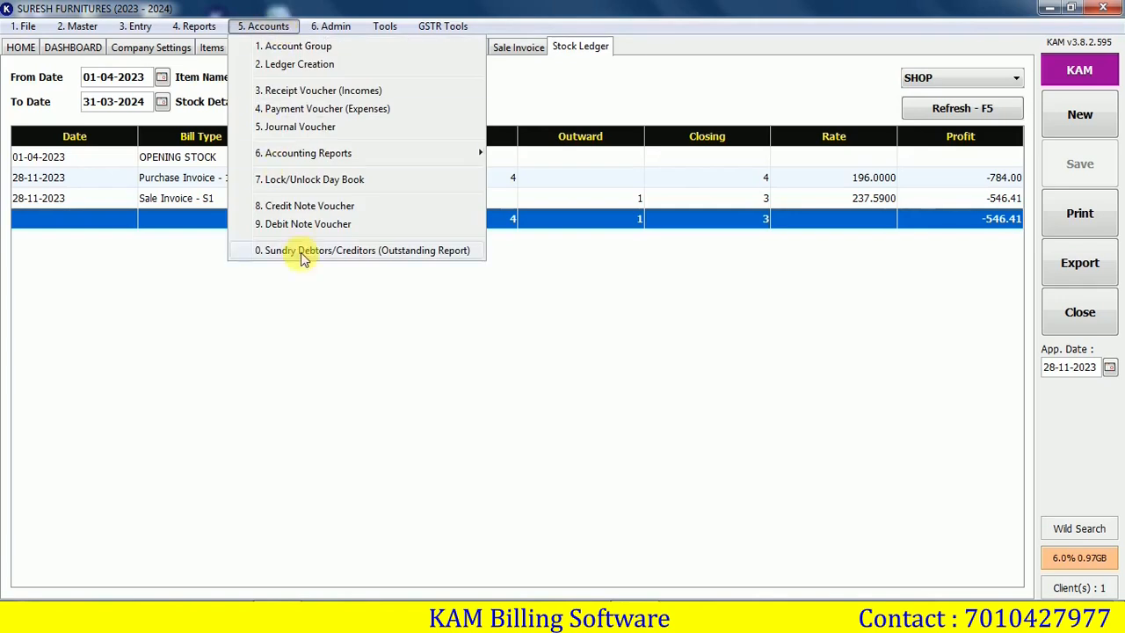
Filter the Outstanding Report to CUSTOMER parties and open the customer's ledger with balance 11,039.00
{"action": "left_click", "coordinate": [361, 255]}
{"action": "left_click", "coordinate": [839, 117]}
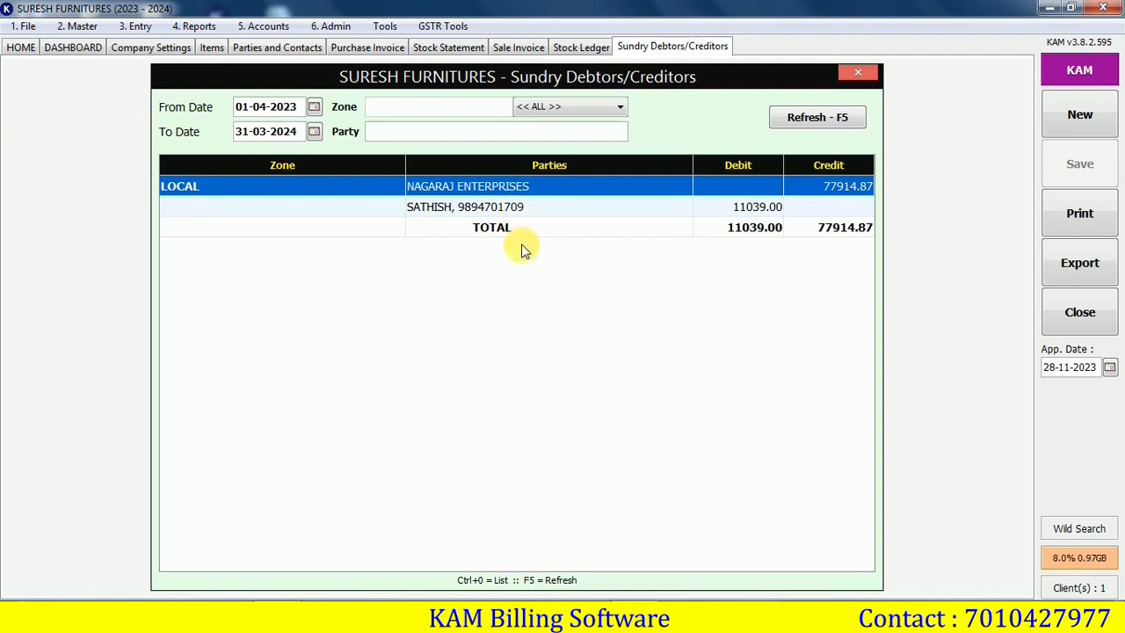
{"action": "left_click", "coordinate": [620, 107]}
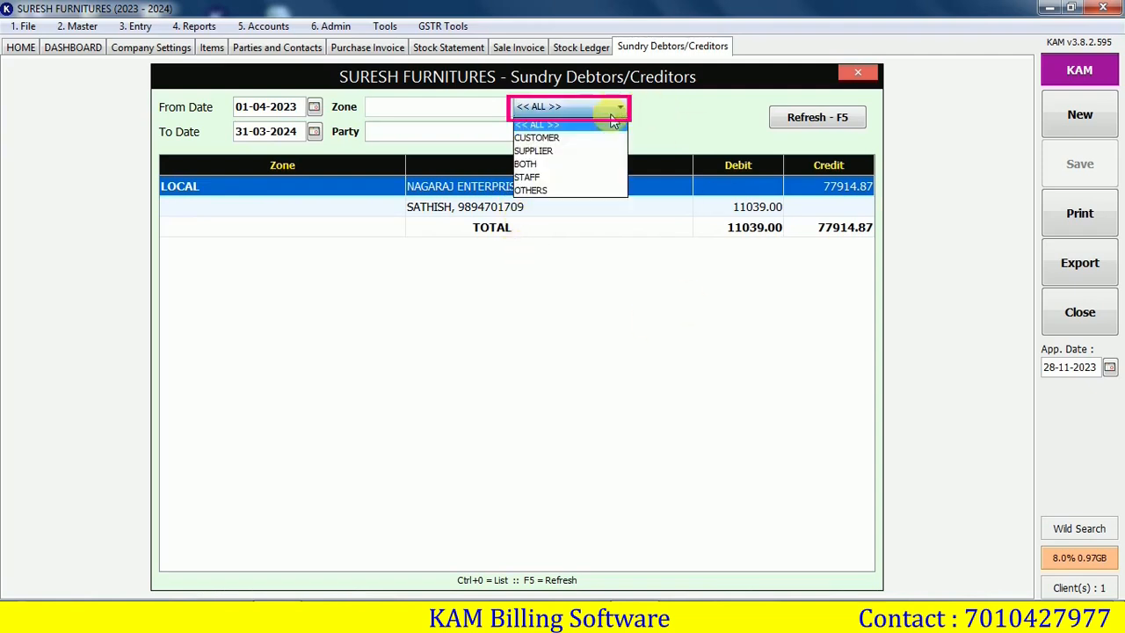
{"action": "left_click", "coordinate": [563, 139]}
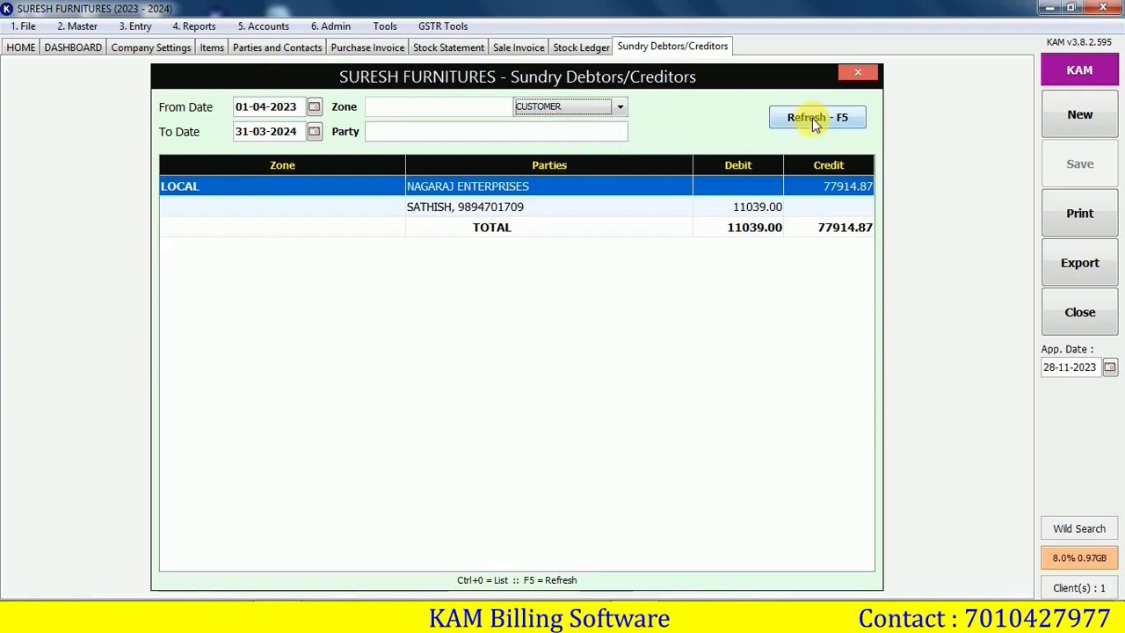
{"action": "left_click", "coordinate": [812, 118]}
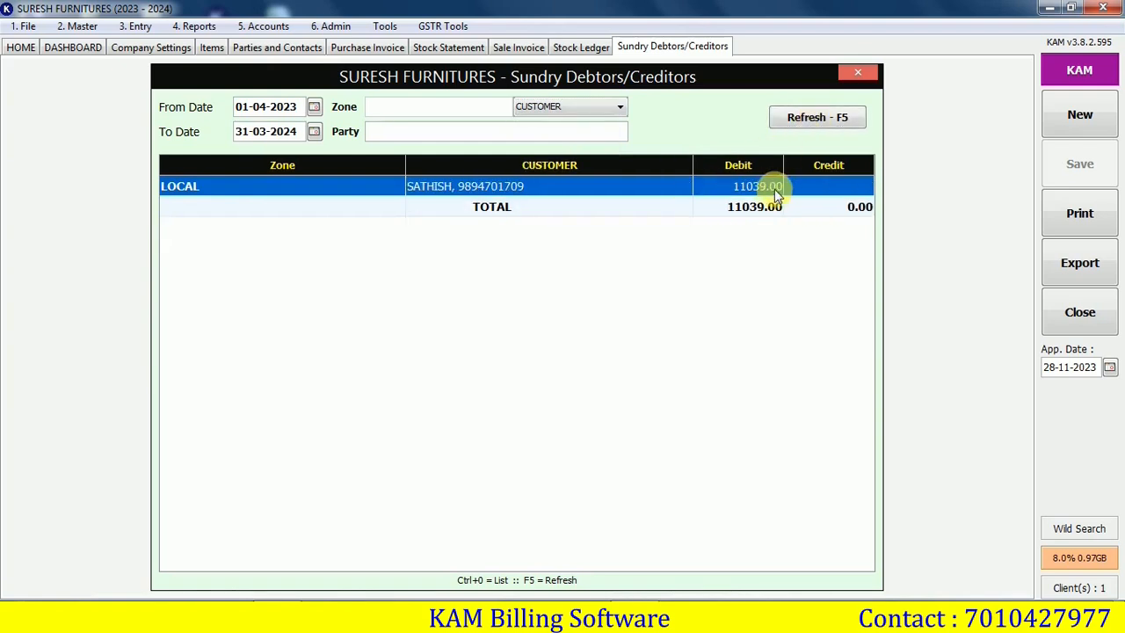
{"action": "double_click", "coordinate": [703, 191]}
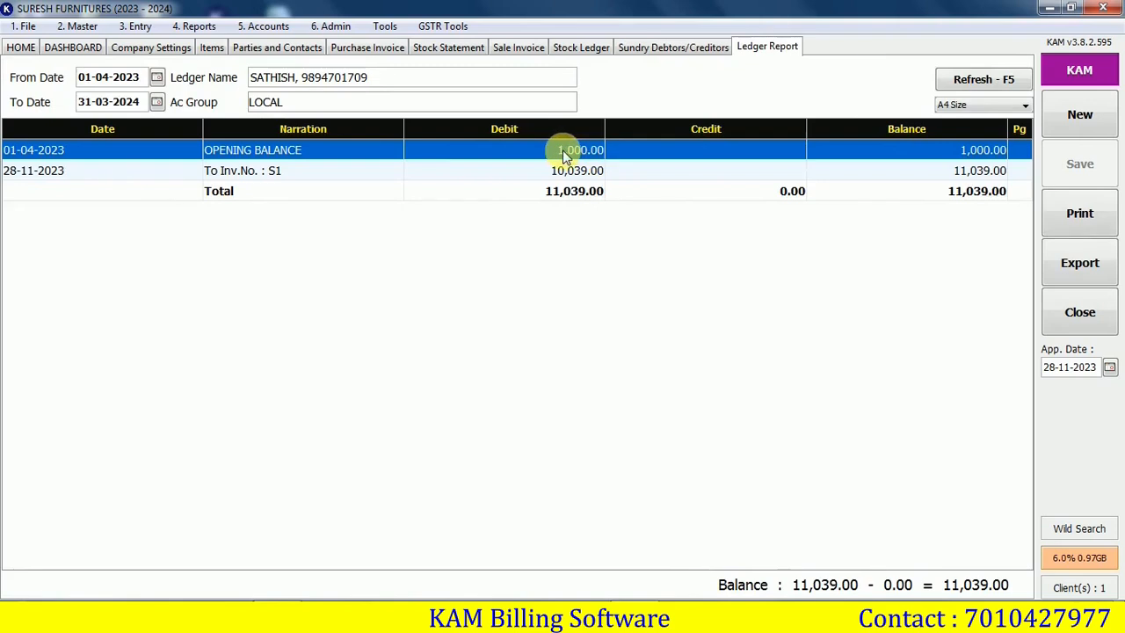
Check the invoice S1 entry and the ledger total: 11,039.00 debit, 0.00 credit
{"action": "left_click", "coordinate": [568, 178]}
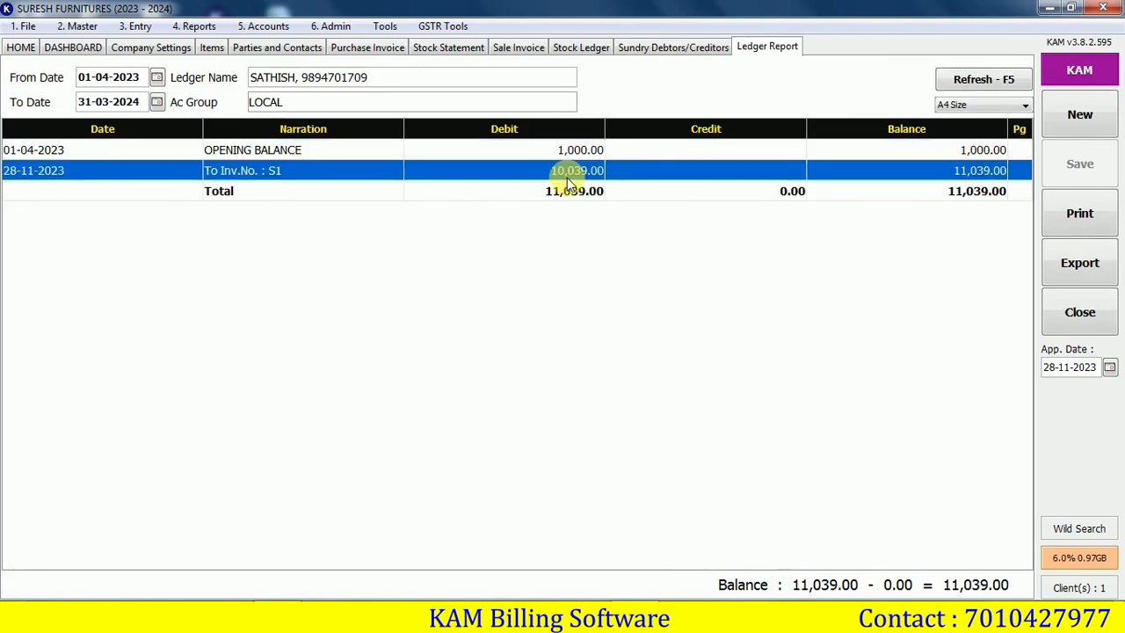
{"action": "left_click", "coordinate": [993, 199]}
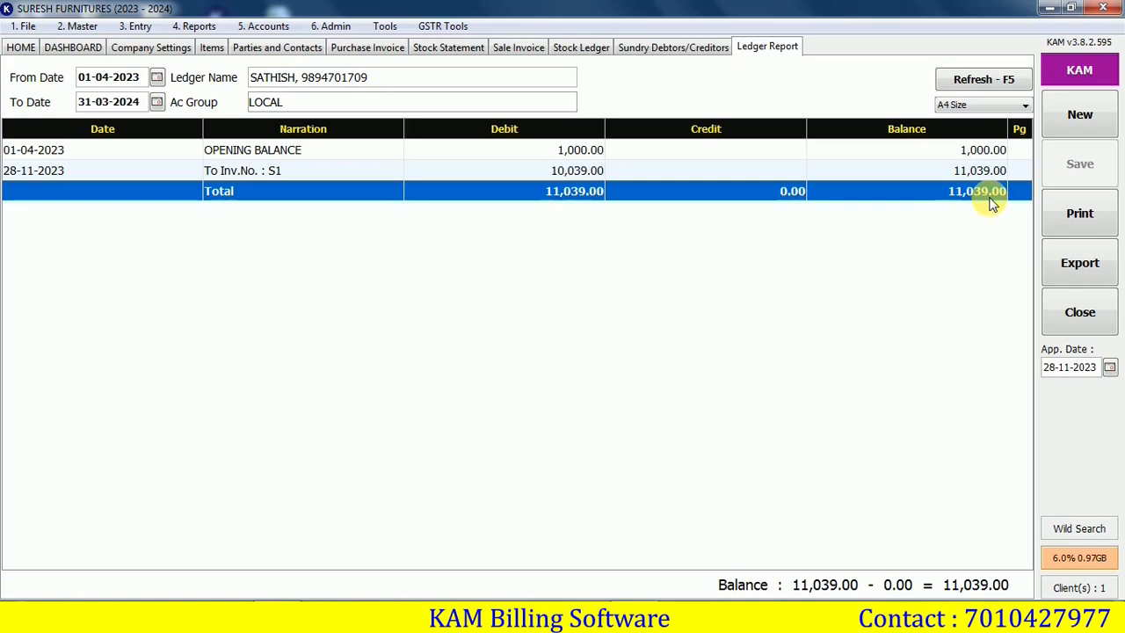
{"action": "left_click", "coordinate": [275, 30]}
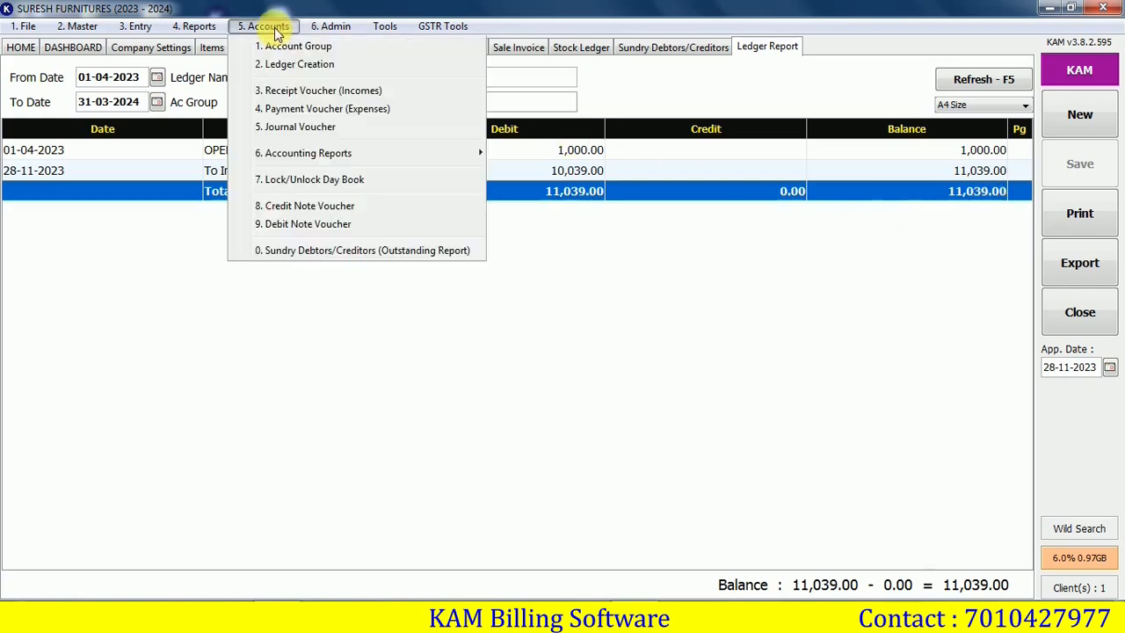
Save a 10000 receipt voucher from the customer into CASH IN HAND, then return to the Ledger Report
{"action": "left_click", "coordinate": [312, 91]}
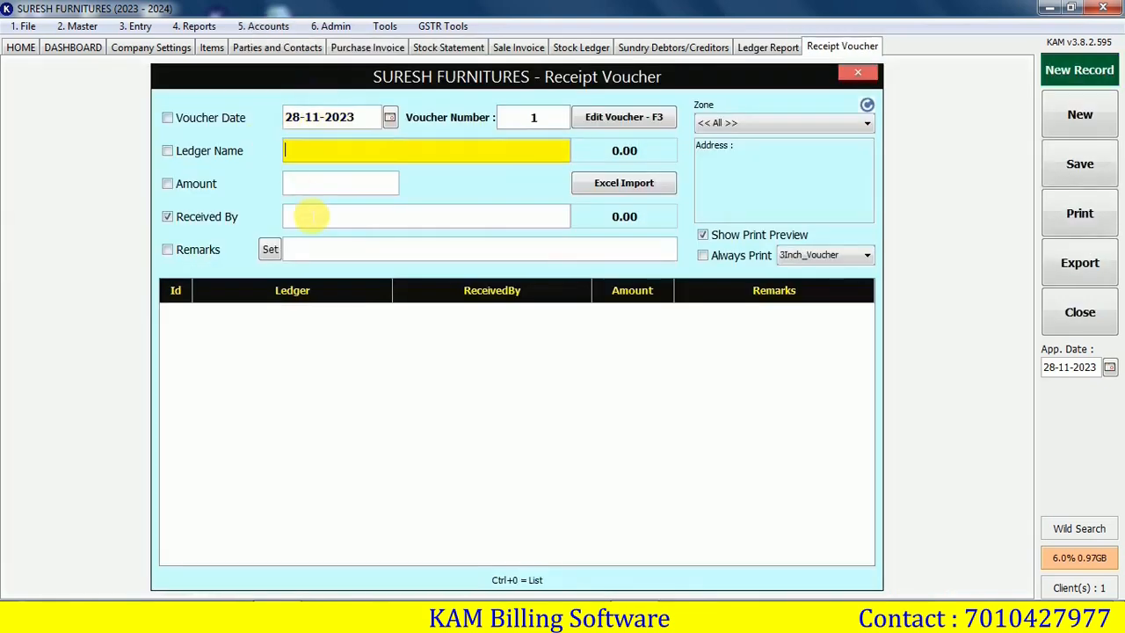
{"action": "key", "text": "Return"}
{"action": "type", "text": "SA"}
{"action": "key", "text": "Down"}
{"action": "key", "text": "Down"}
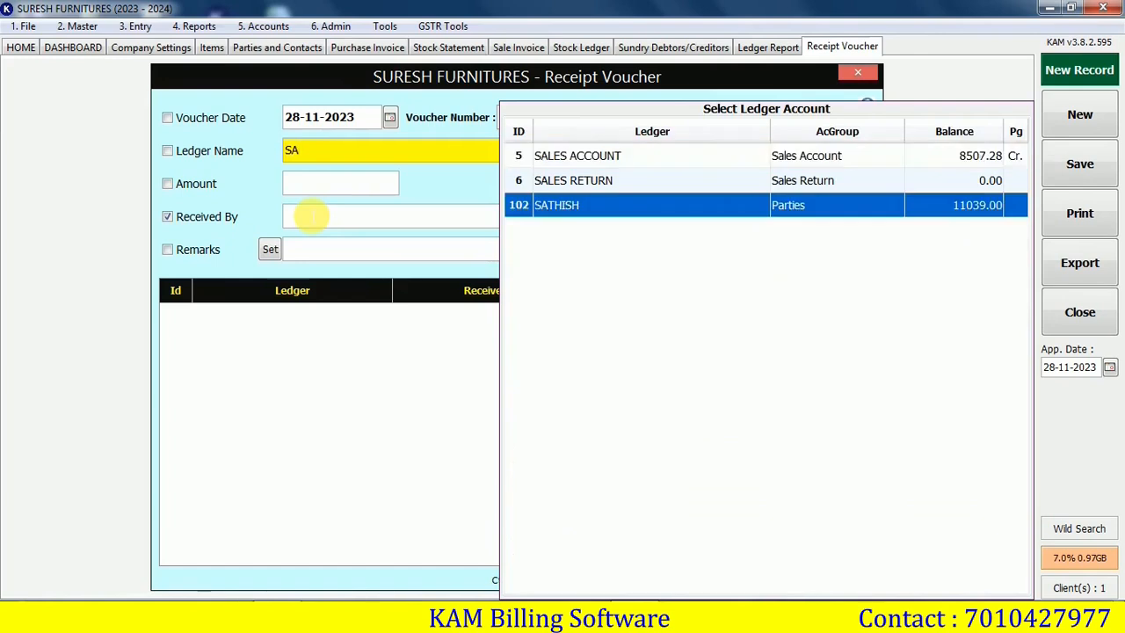
{"action": "key", "text": "Return"}
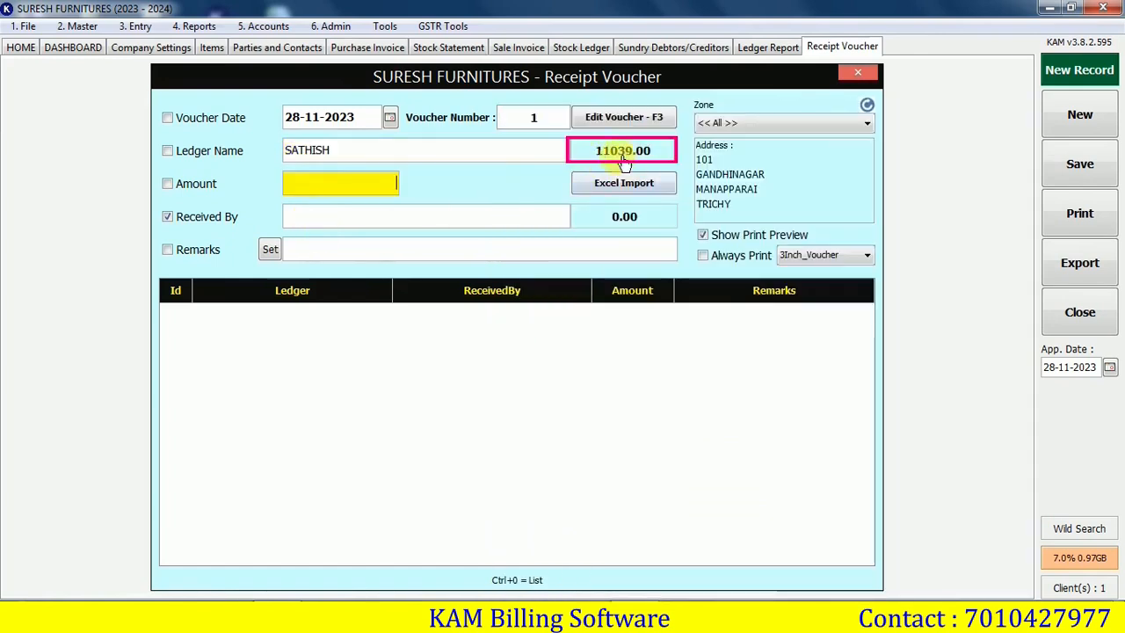
{"action": "type", "text": "10000"}
{"action": "key", "text": "Return"}
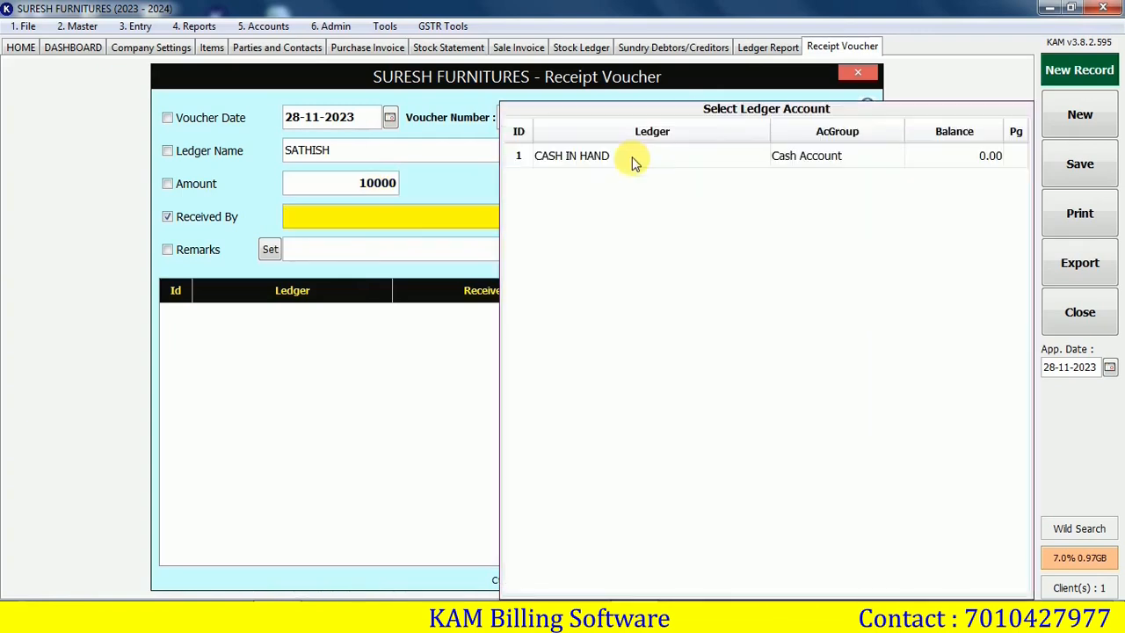
{"action": "left_click", "coordinate": [634, 160]}
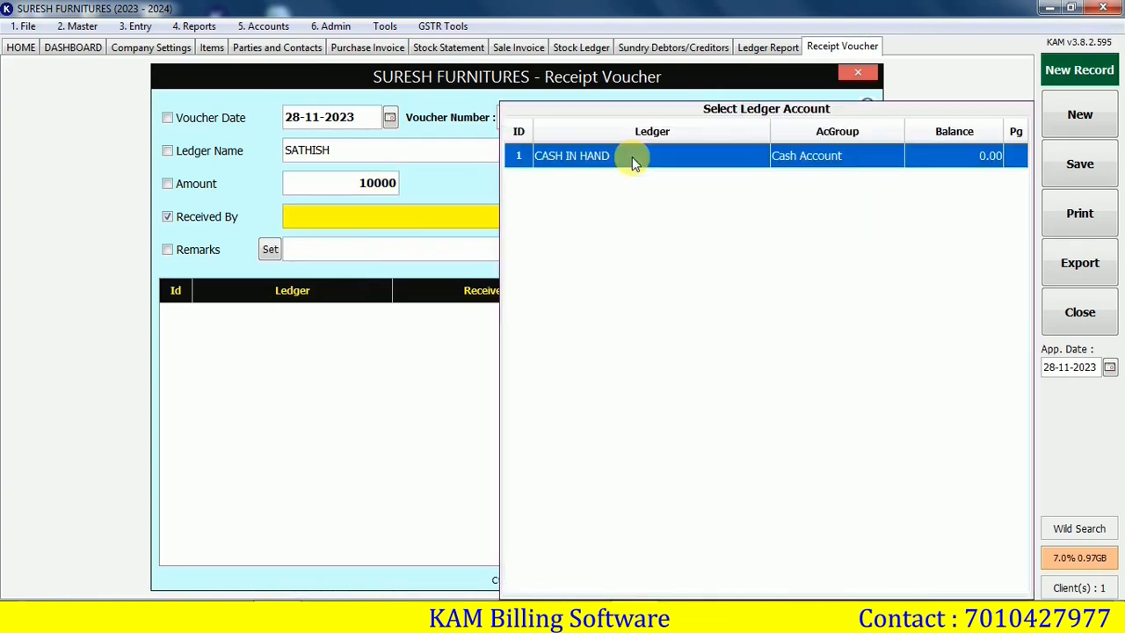
{"action": "double_click", "coordinate": [633, 160]}
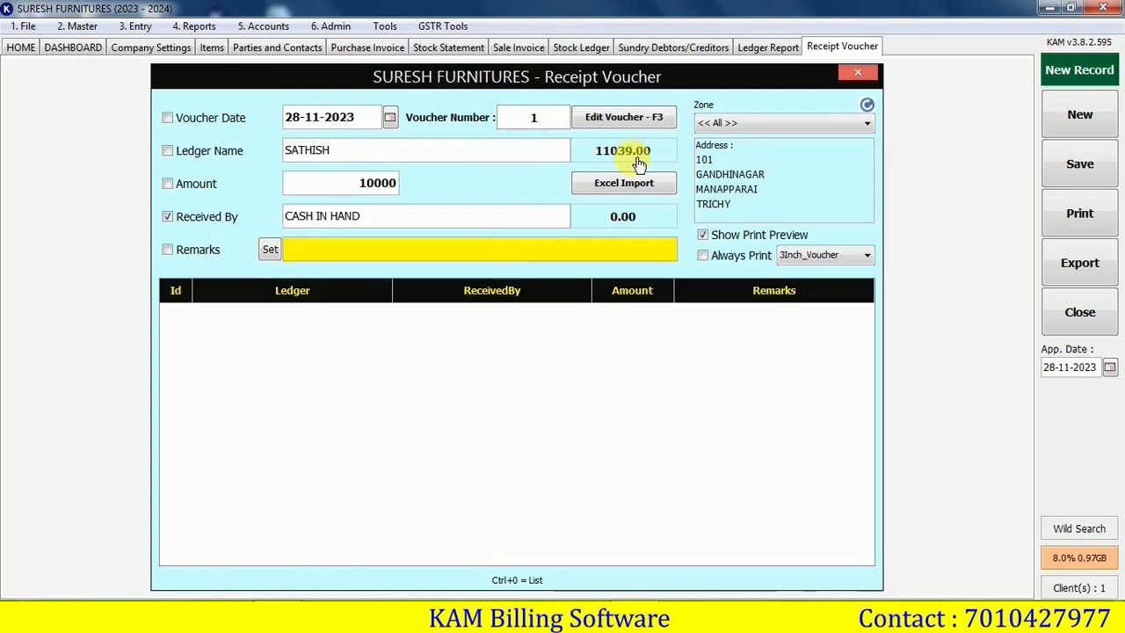
{"action": "key", "text": "Return"}
{"action": "key", "text": "Return"}
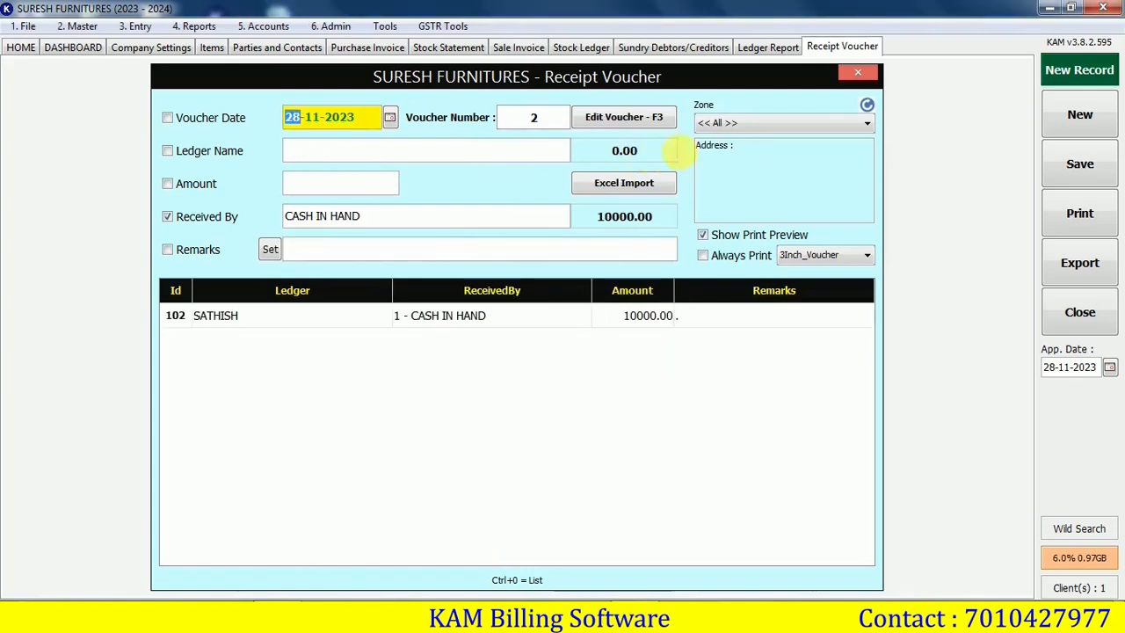
{"action": "left_click", "coordinate": [762, 50]}
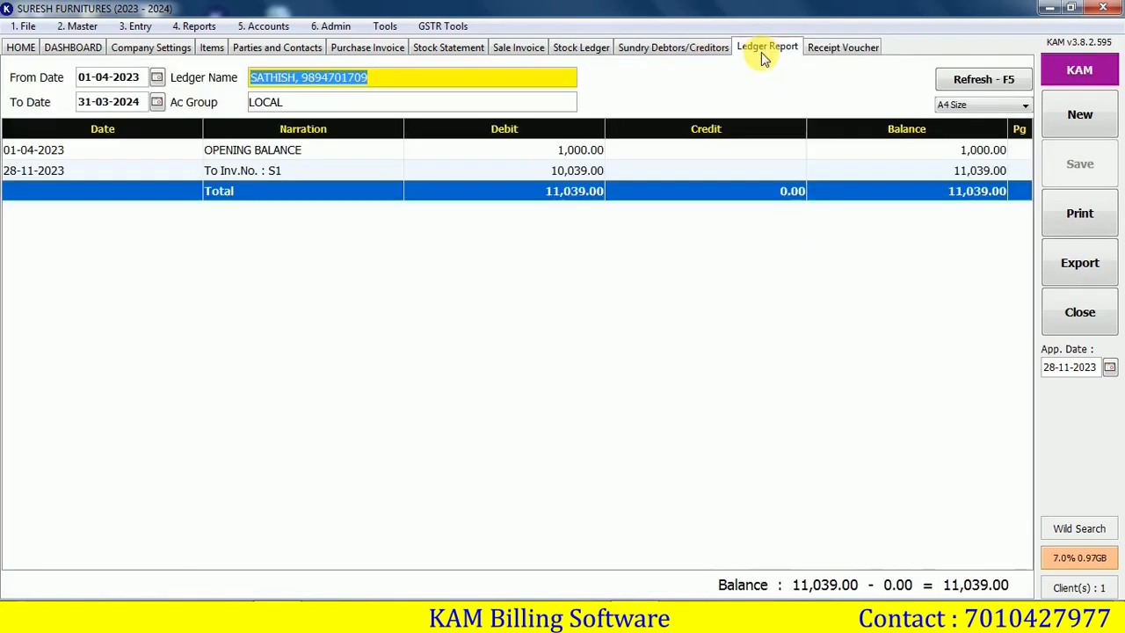
Refresh the ledger report to confirm the 10,000.00 receipt and the 1,039.00 balance
{"action": "left_click", "coordinate": [968, 78]}
{"action": "left_click", "coordinate": [743, 195]}
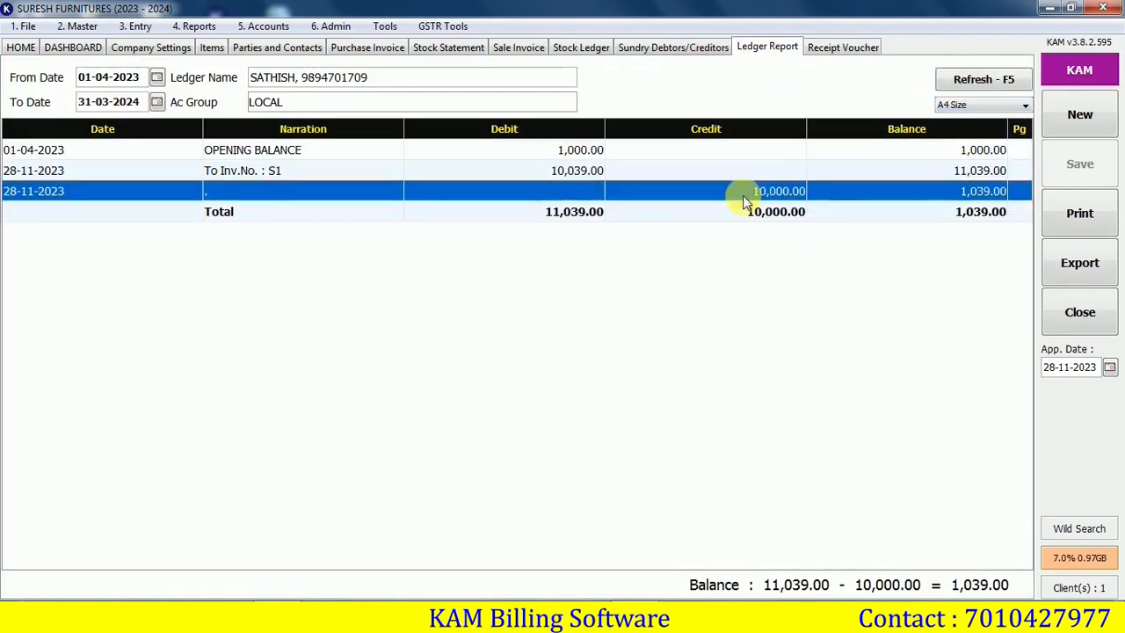
{"action": "left_click", "coordinate": [969, 213]}
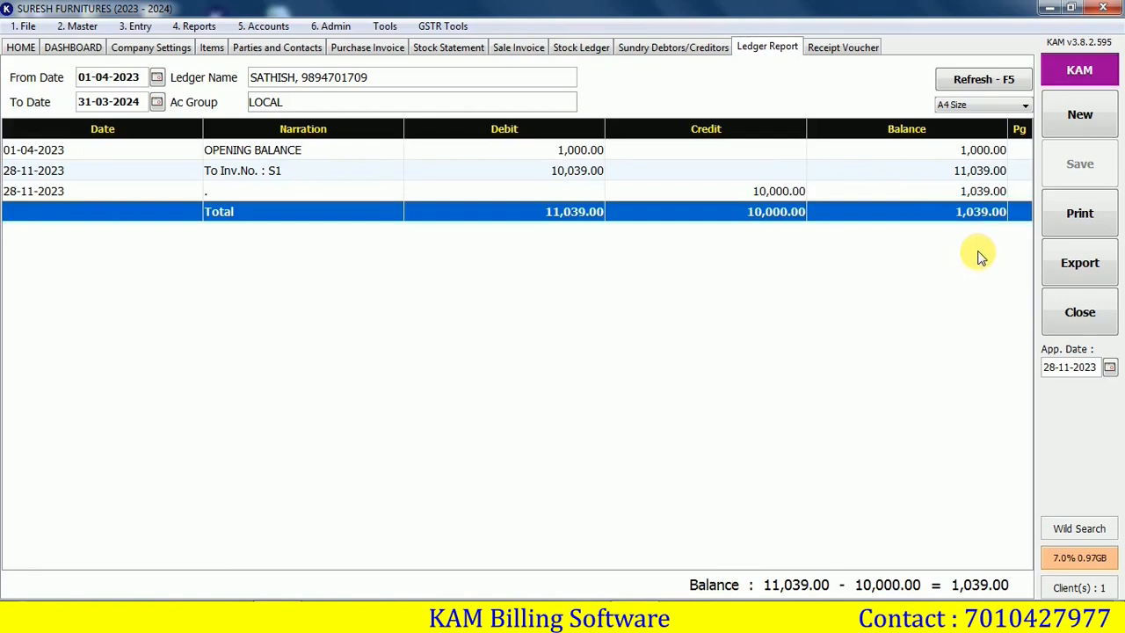
List supplier outstanding, showing NAGARAJ ENTERPRISES with a 77914.87 credit
{"action": "left_click", "coordinate": [665, 49]}
{"action": "left_click", "coordinate": [619, 106]}
{"action": "left_click", "coordinate": [567, 150]}
{"action": "left_click", "coordinate": [811, 120]}
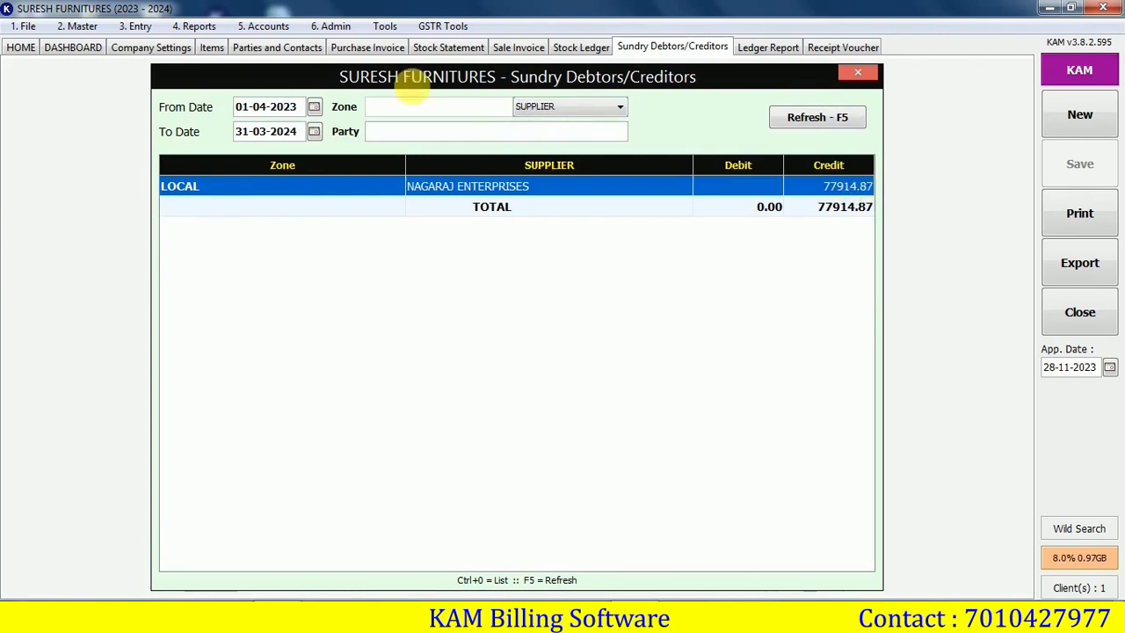
{"action": "left_click", "coordinate": [263, 25]}
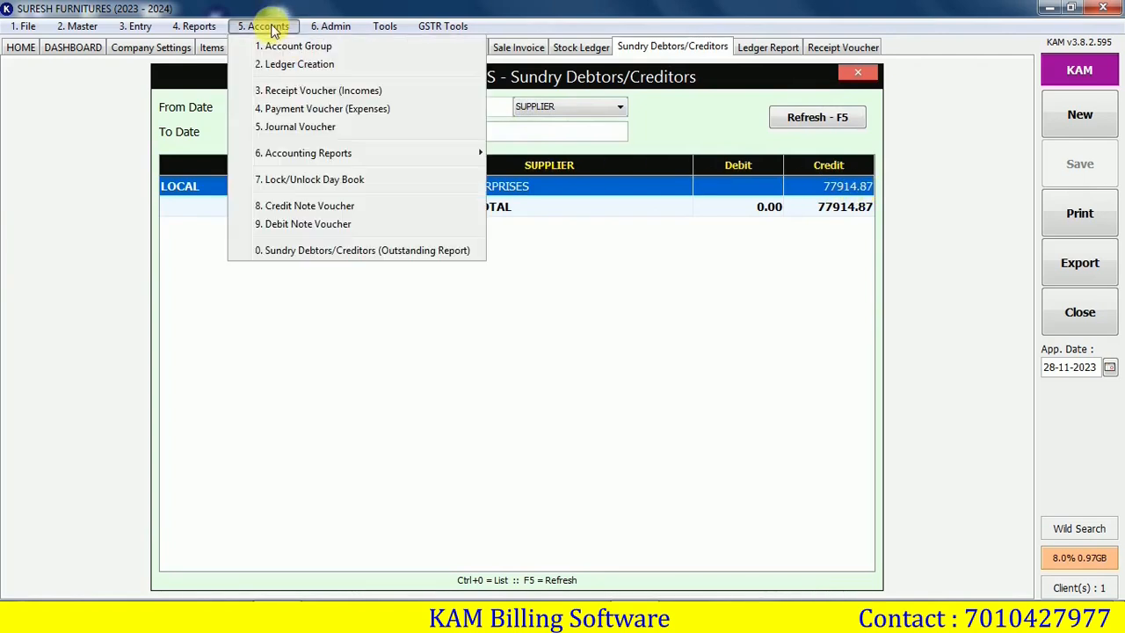
Record a payment voucher of 27914.87 to the supplier NAGARAJ ENTERPRISES
{"action": "left_click", "coordinate": [284, 110]}
{"action": "left_click", "coordinate": [325, 151]}
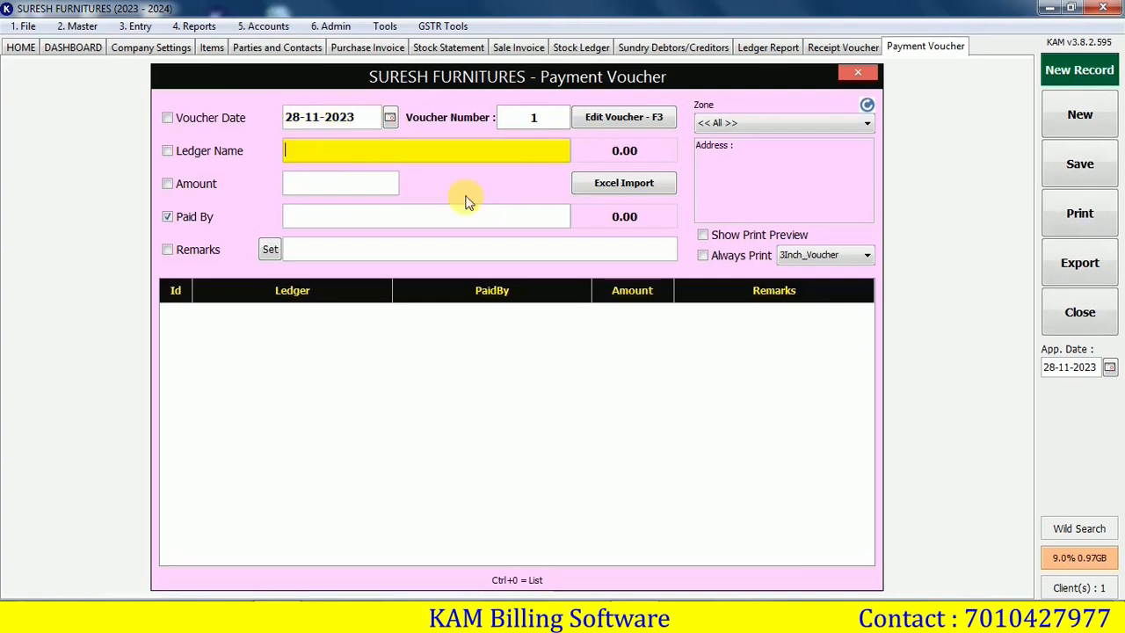
{"action": "type", "text": "NA"}
{"action": "key", "text": "Return"}
{"action": "type", "text": "27914.87"}
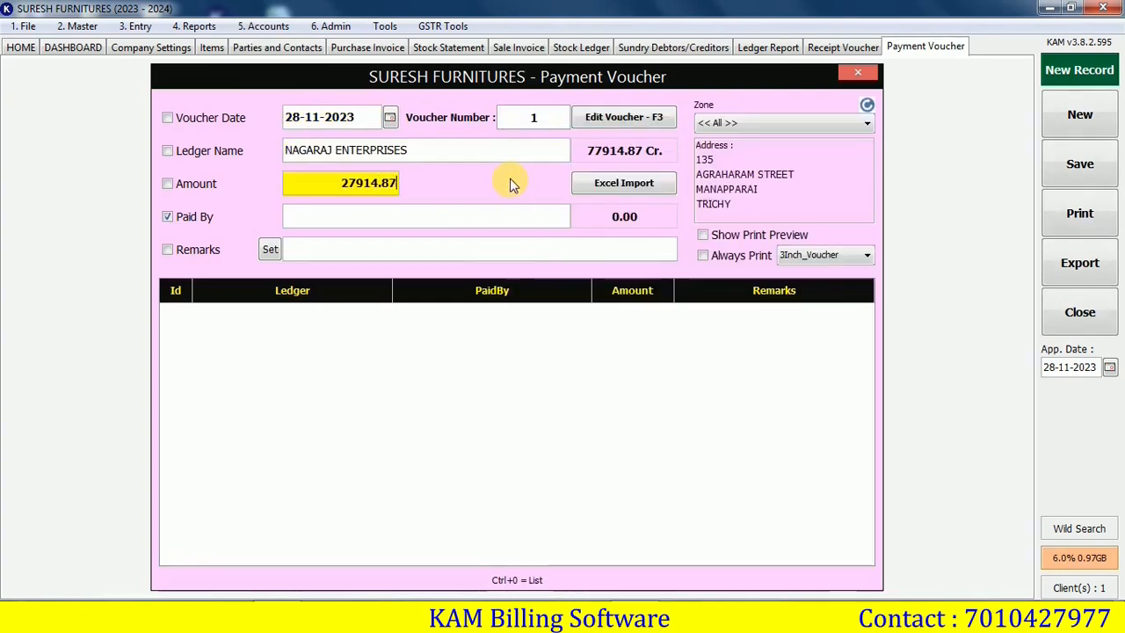
{"action": "key", "text": "Return"}
{"action": "key", "text": "Return"}
{"action": "key", "text": "Return"}
{"action": "key", "text": "Return"}
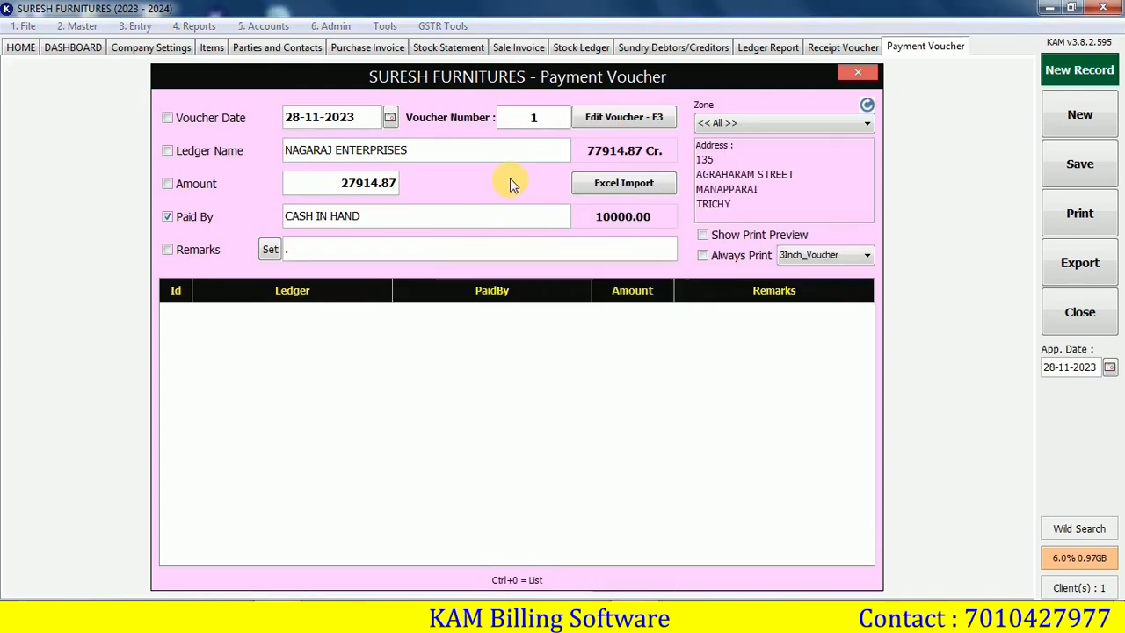
Refresh the outstanding report to confirm the supplier now owes 50000.00, then close it
{"action": "left_click", "coordinate": [705, 49]}
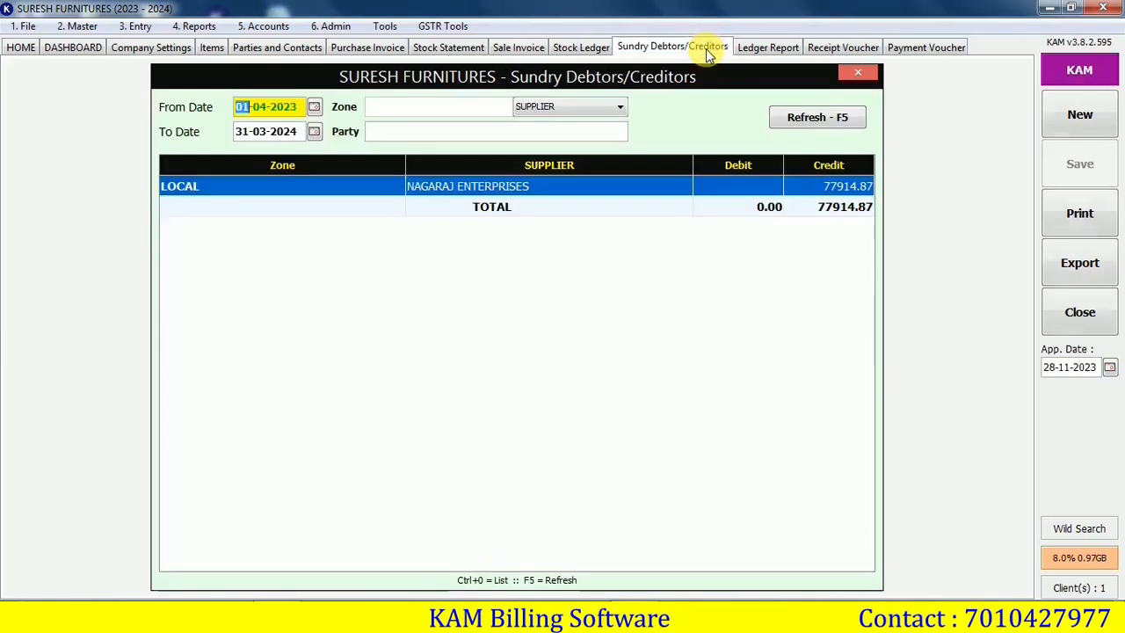
{"action": "left_click", "coordinate": [814, 118]}
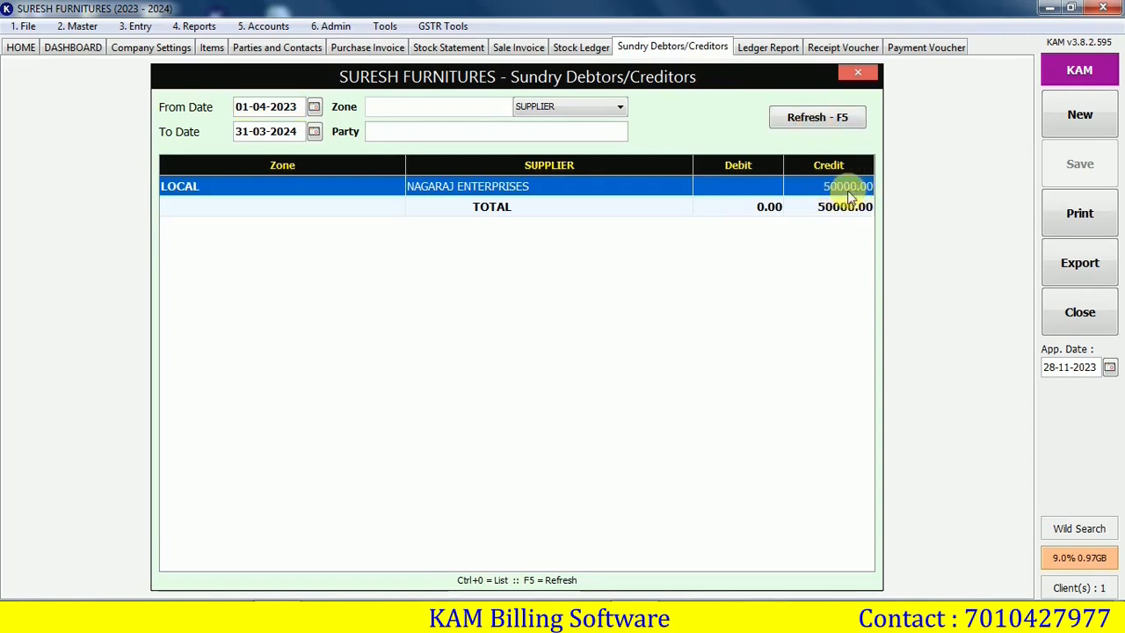
{"action": "left_click", "coordinate": [1080, 313]}
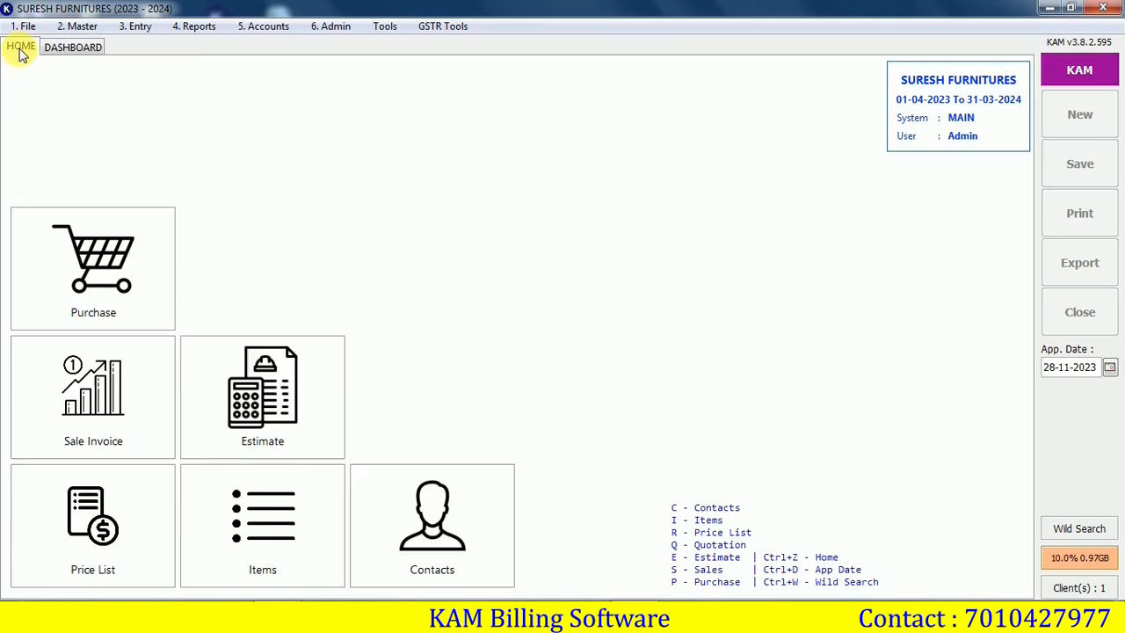
Check the dashboard tiles: purchases 72,914.87, credit sales 10,039.00, cash sales 0.00
{"action": "left_click", "coordinate": [64, 49]}
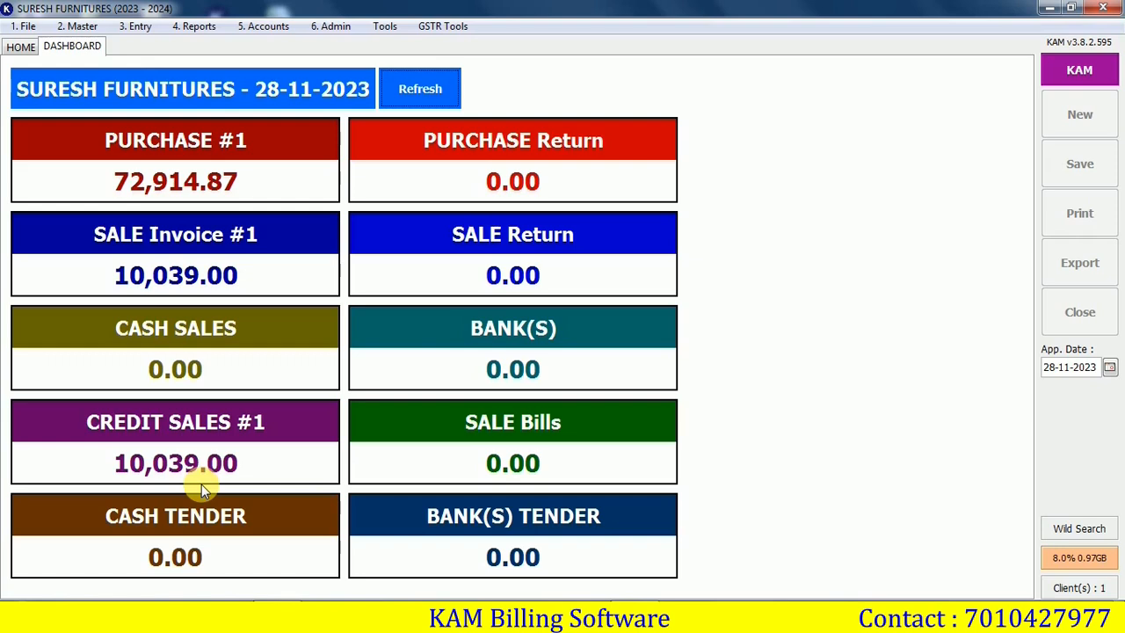
{"action": "left_click", "coordinate": [206, 25]}
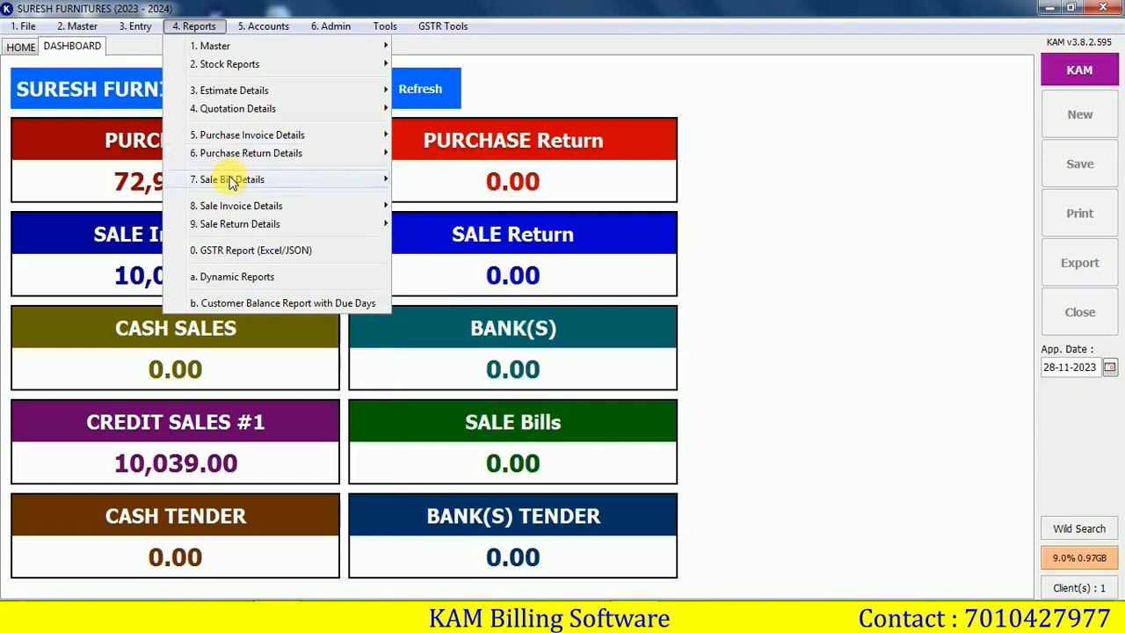
View the bill-wise sale invoice report showing bill S1 totalling 10,039.00 with 708.41 profit
{"action": "mouse_move", "coordinate": [231, 208]}
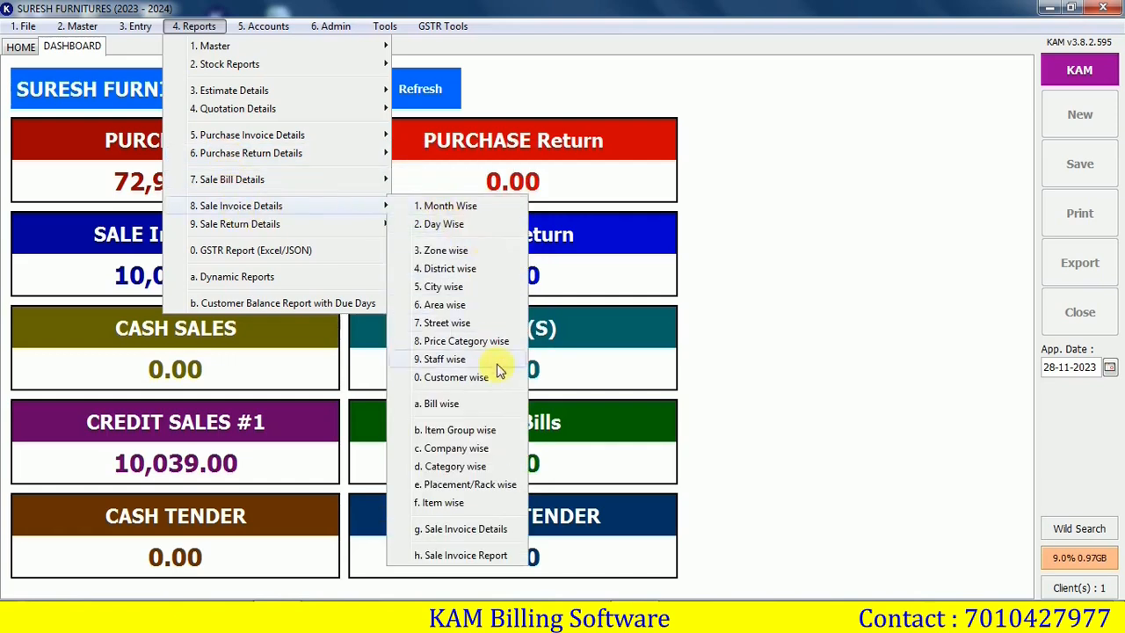
{"action": "left_click", "coordinate": [467, 411]}
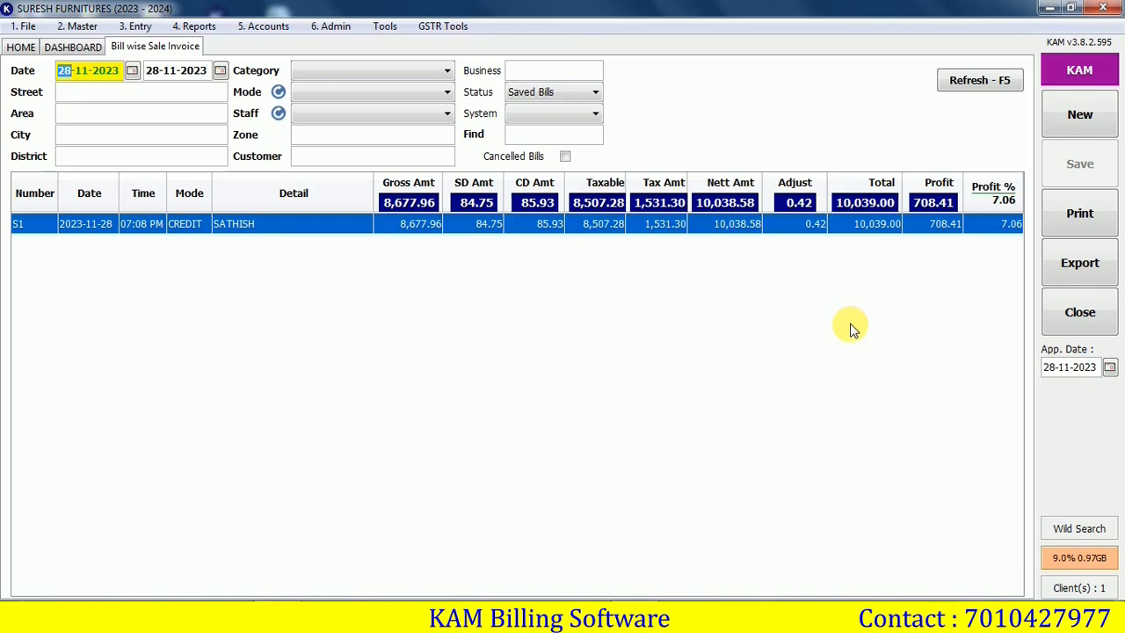
{"action": "left_click", "coordinate": [268, 27]}
Load the 28-11-2023 day book showing 110868.74 debit and 92953.87 credit totals
{"action": "mouse_move", "coordinate": [477, 153]}
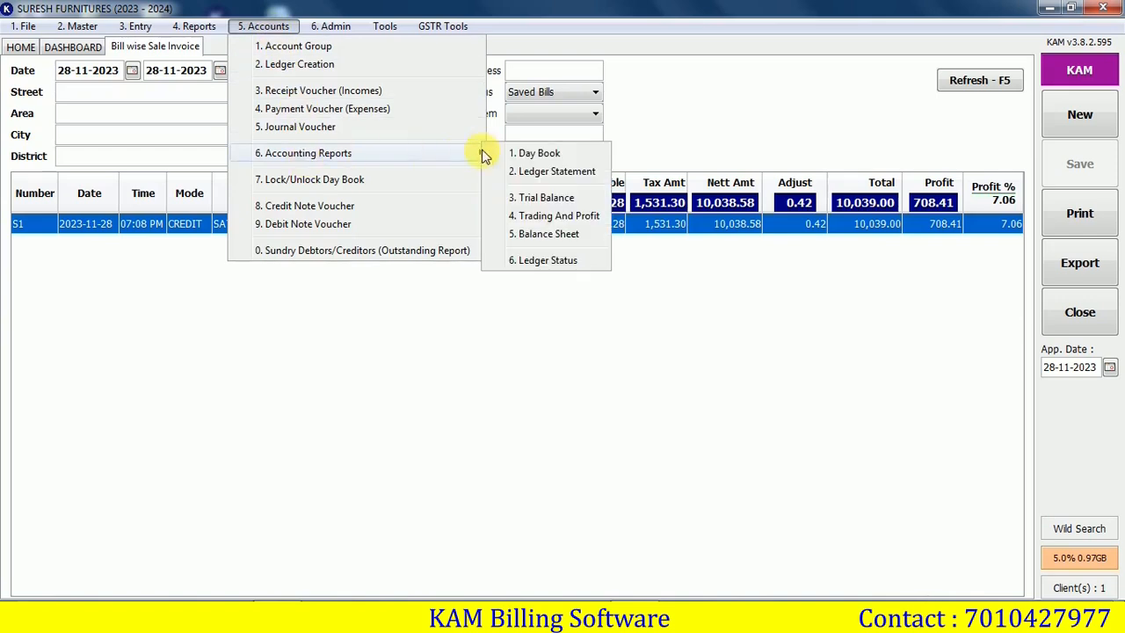
{"action": "left_click", "coordinate": [547, 162]}
{"action": "key", "text": "Return"}
{"action": "key", "text": "Return"}
{"action": "key", "text": "Return"}
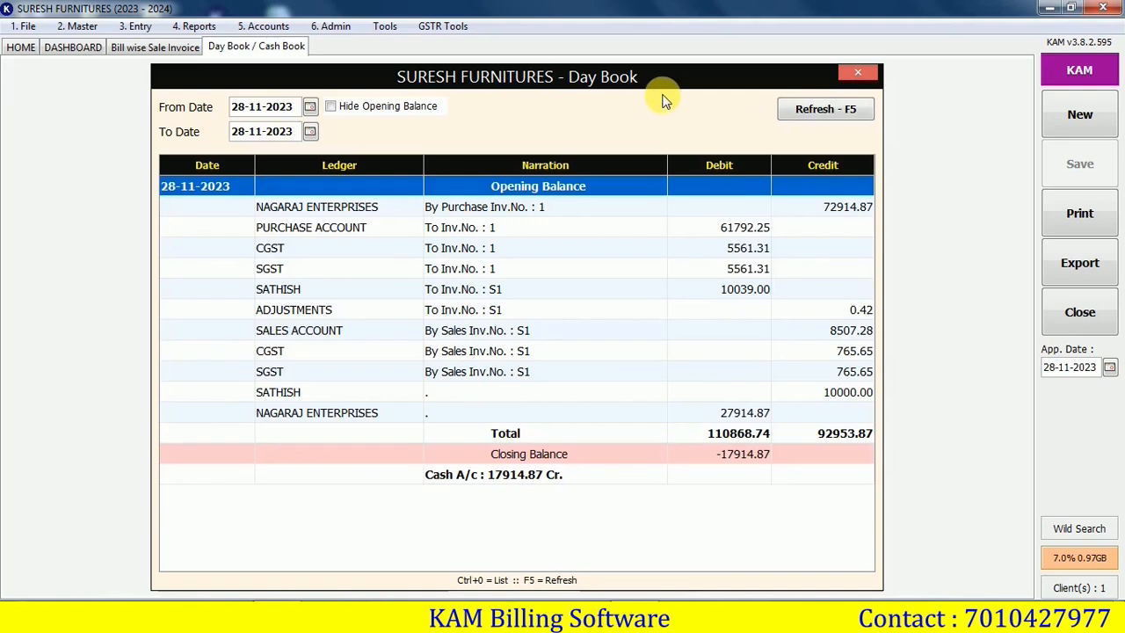